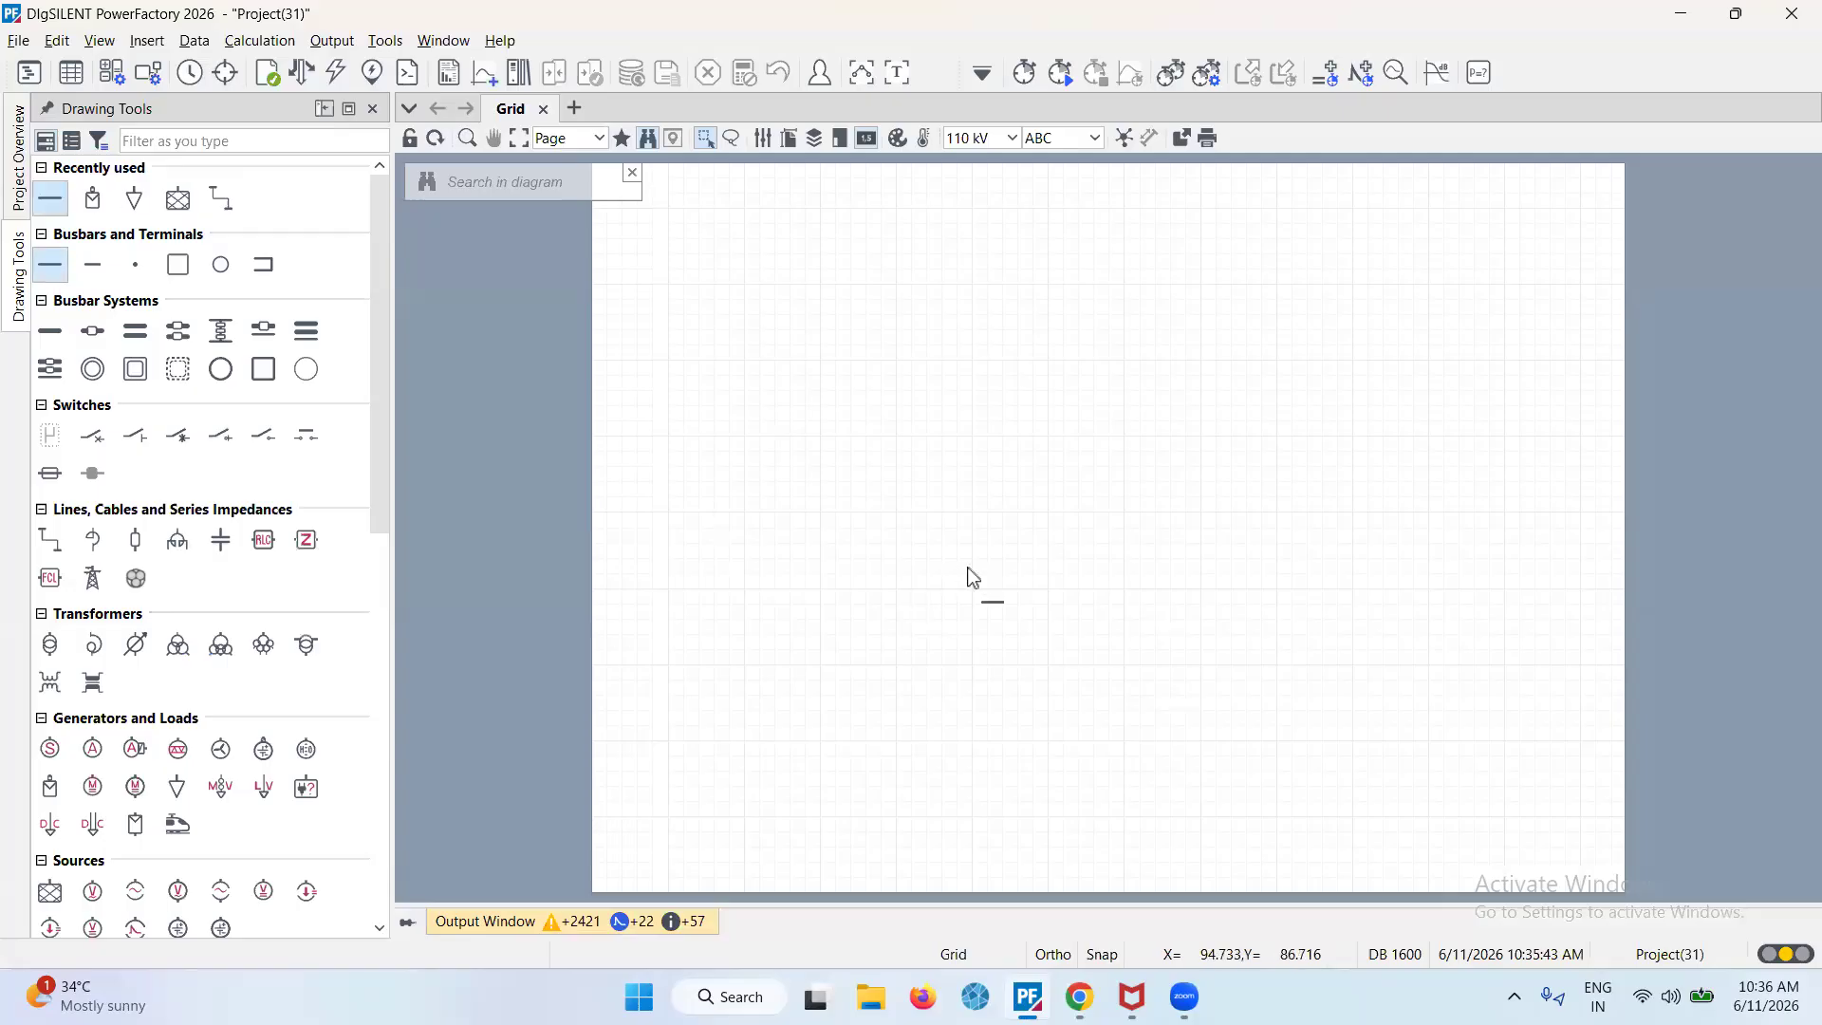
# Place two 110 kV busbars one above the other in the grid diagram and connect them with a line
pyautogui.click(978, 589)
pyautogui.click(979, 444)
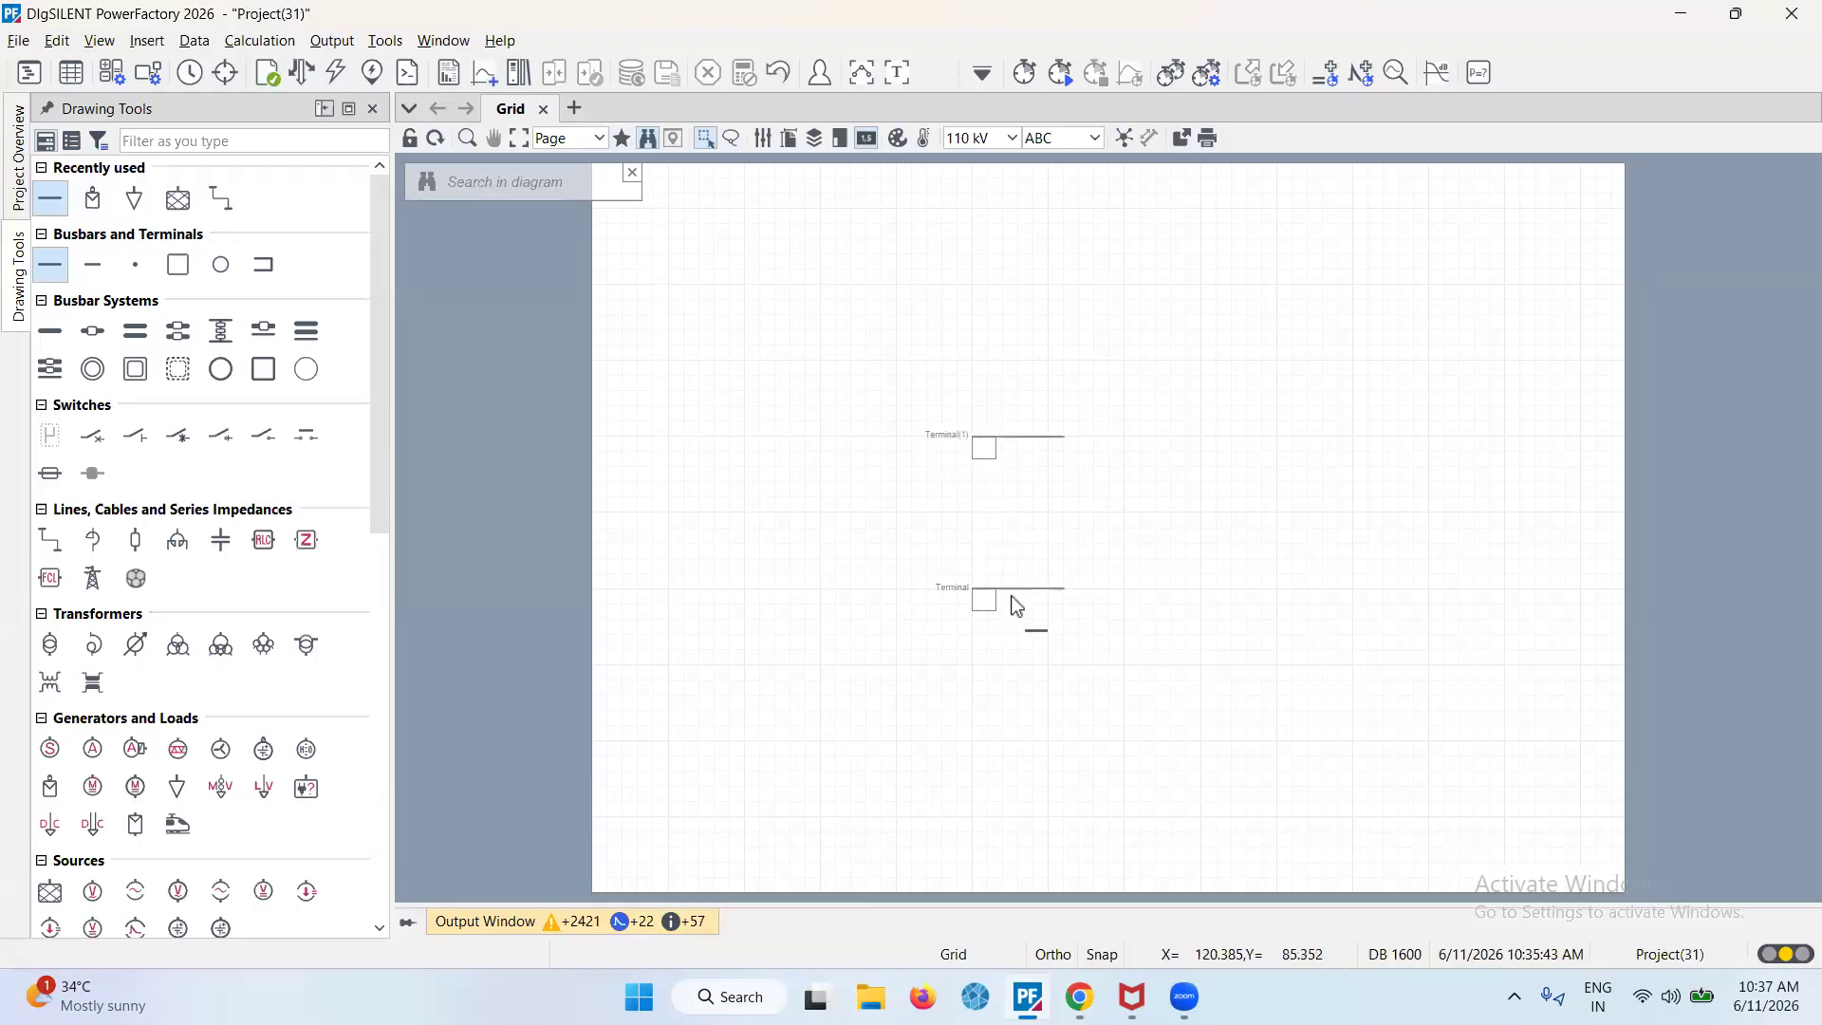
pyautogui.press('Escape')
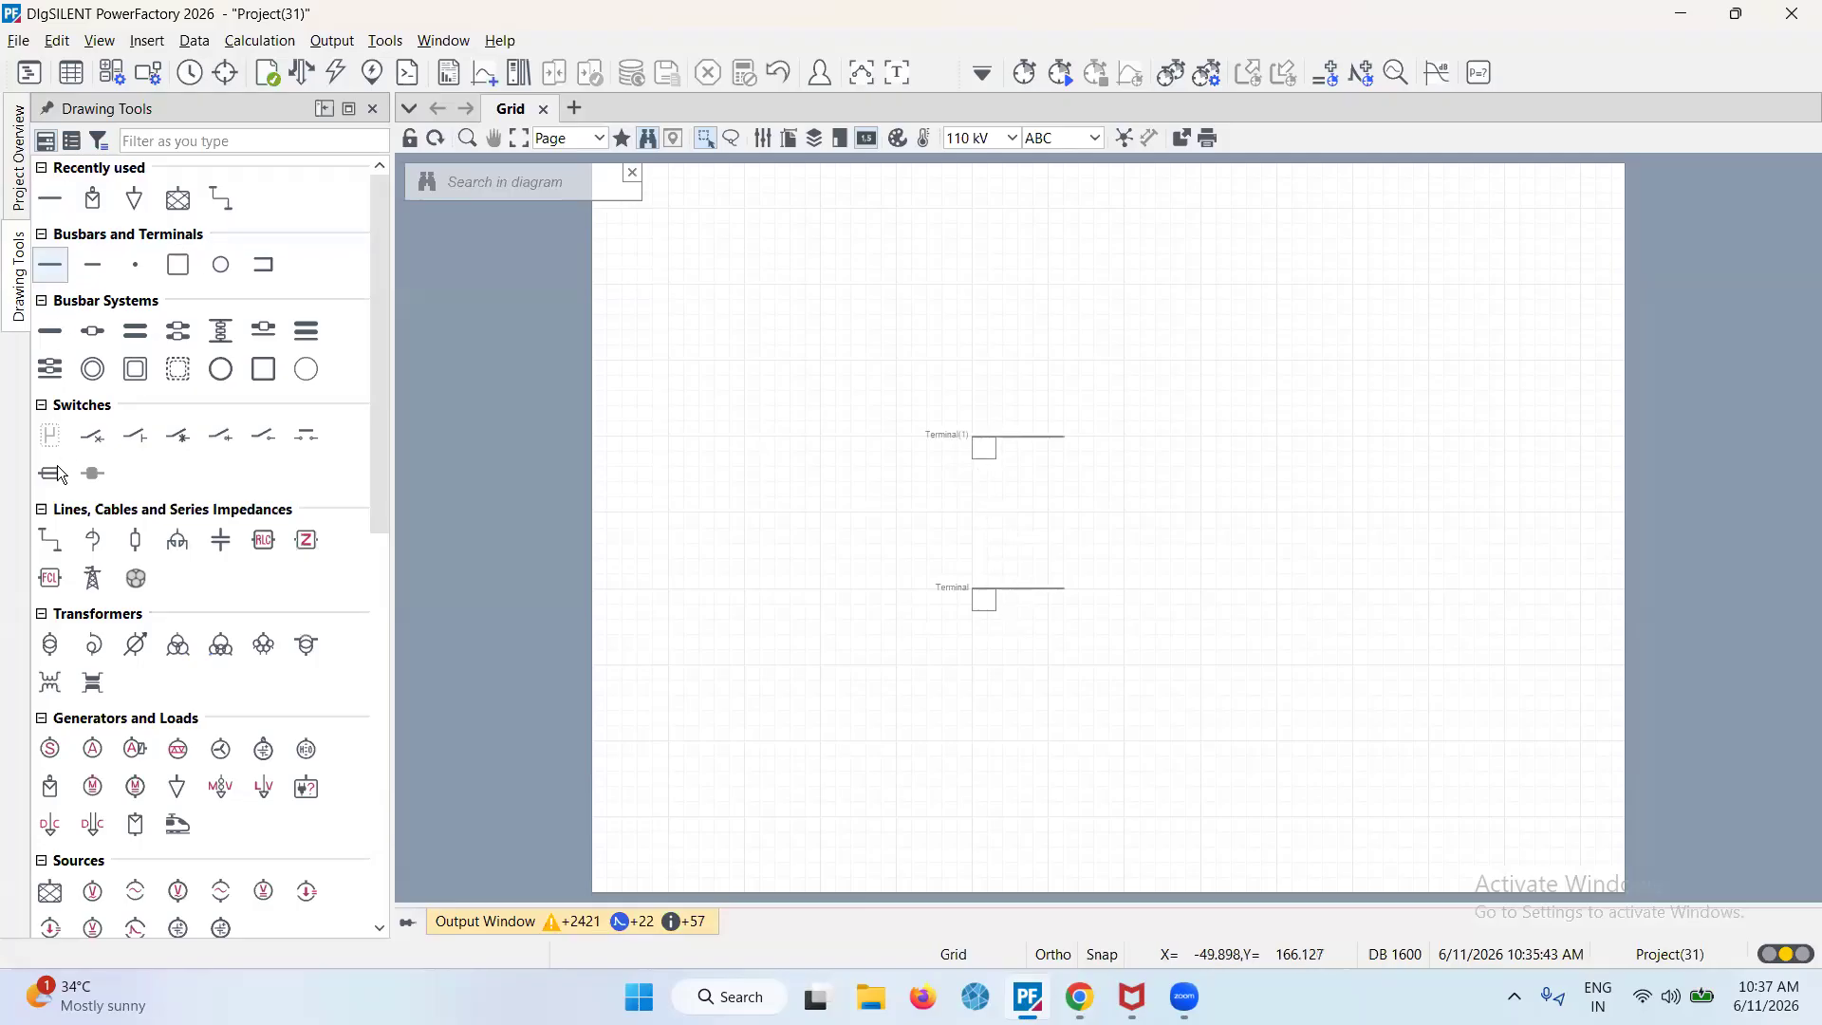
pyautogui.click(52, 542)
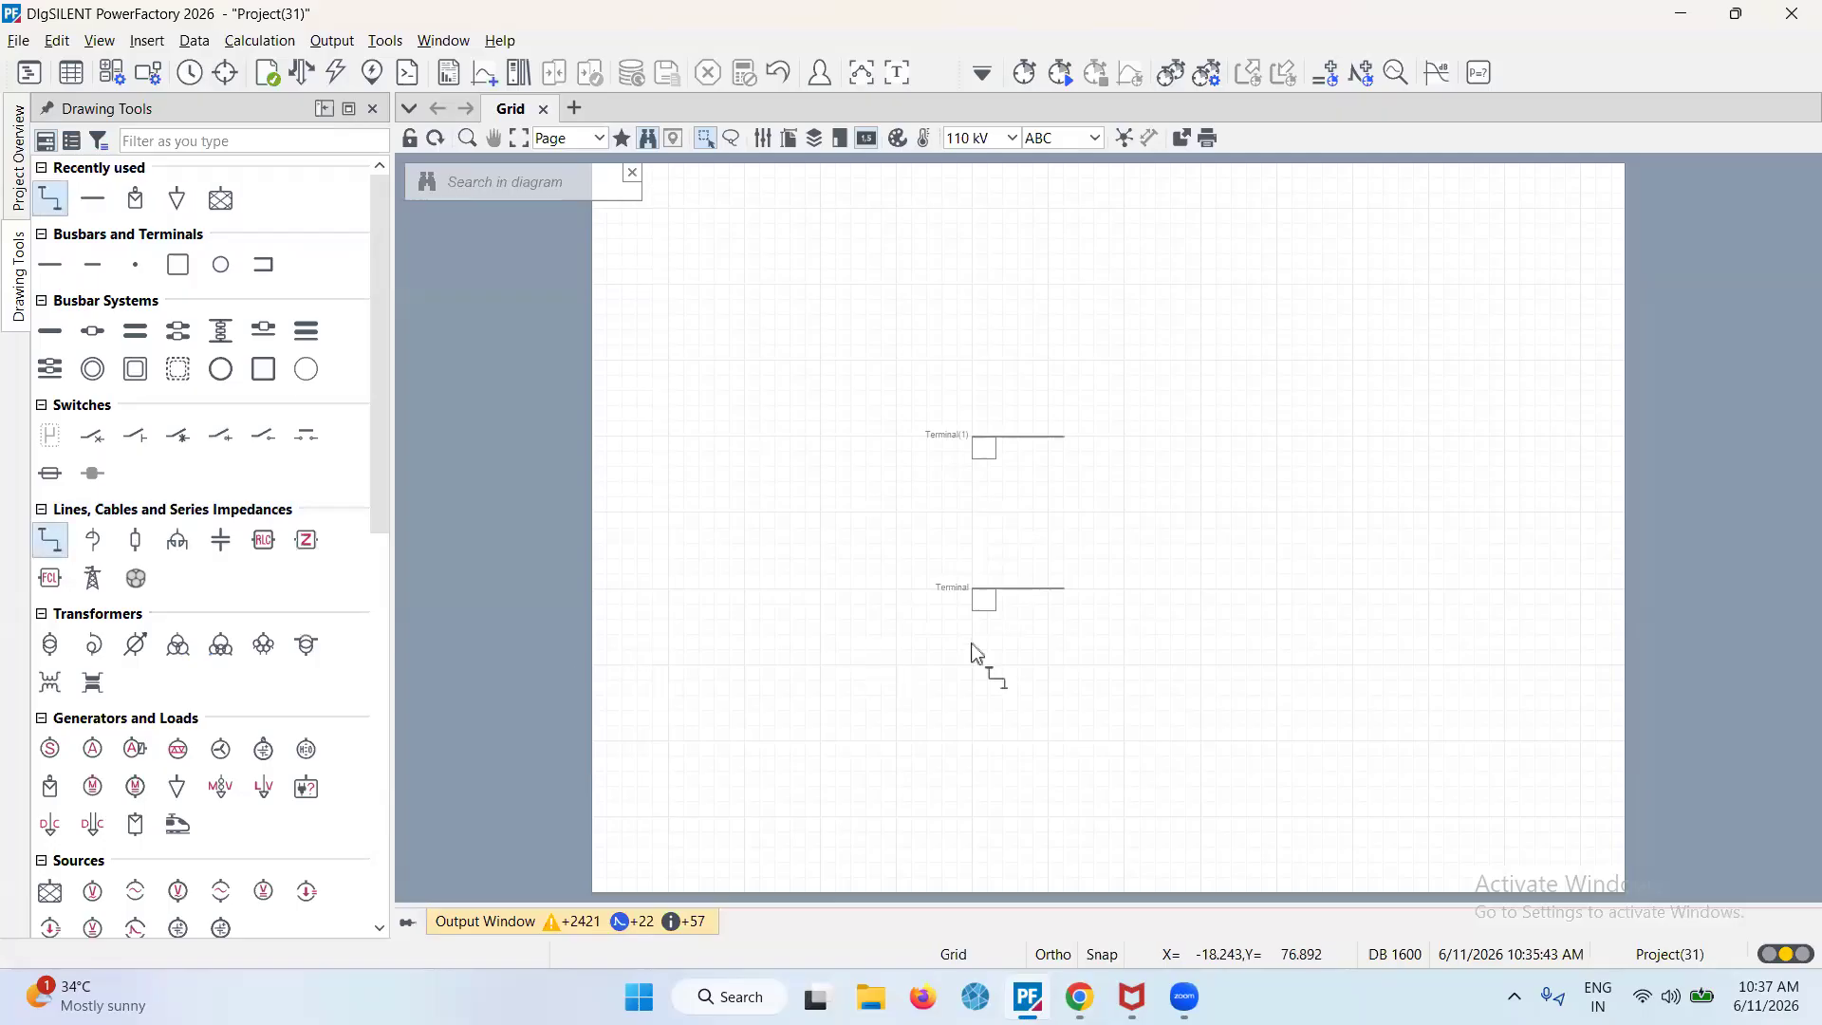
pyautogui.click(1022, 596)
pyautogui.click(1022, 444)
# Attach an external grid to the lower busbar and a general load to the upper busbar
pyautogui.click(57, 892)
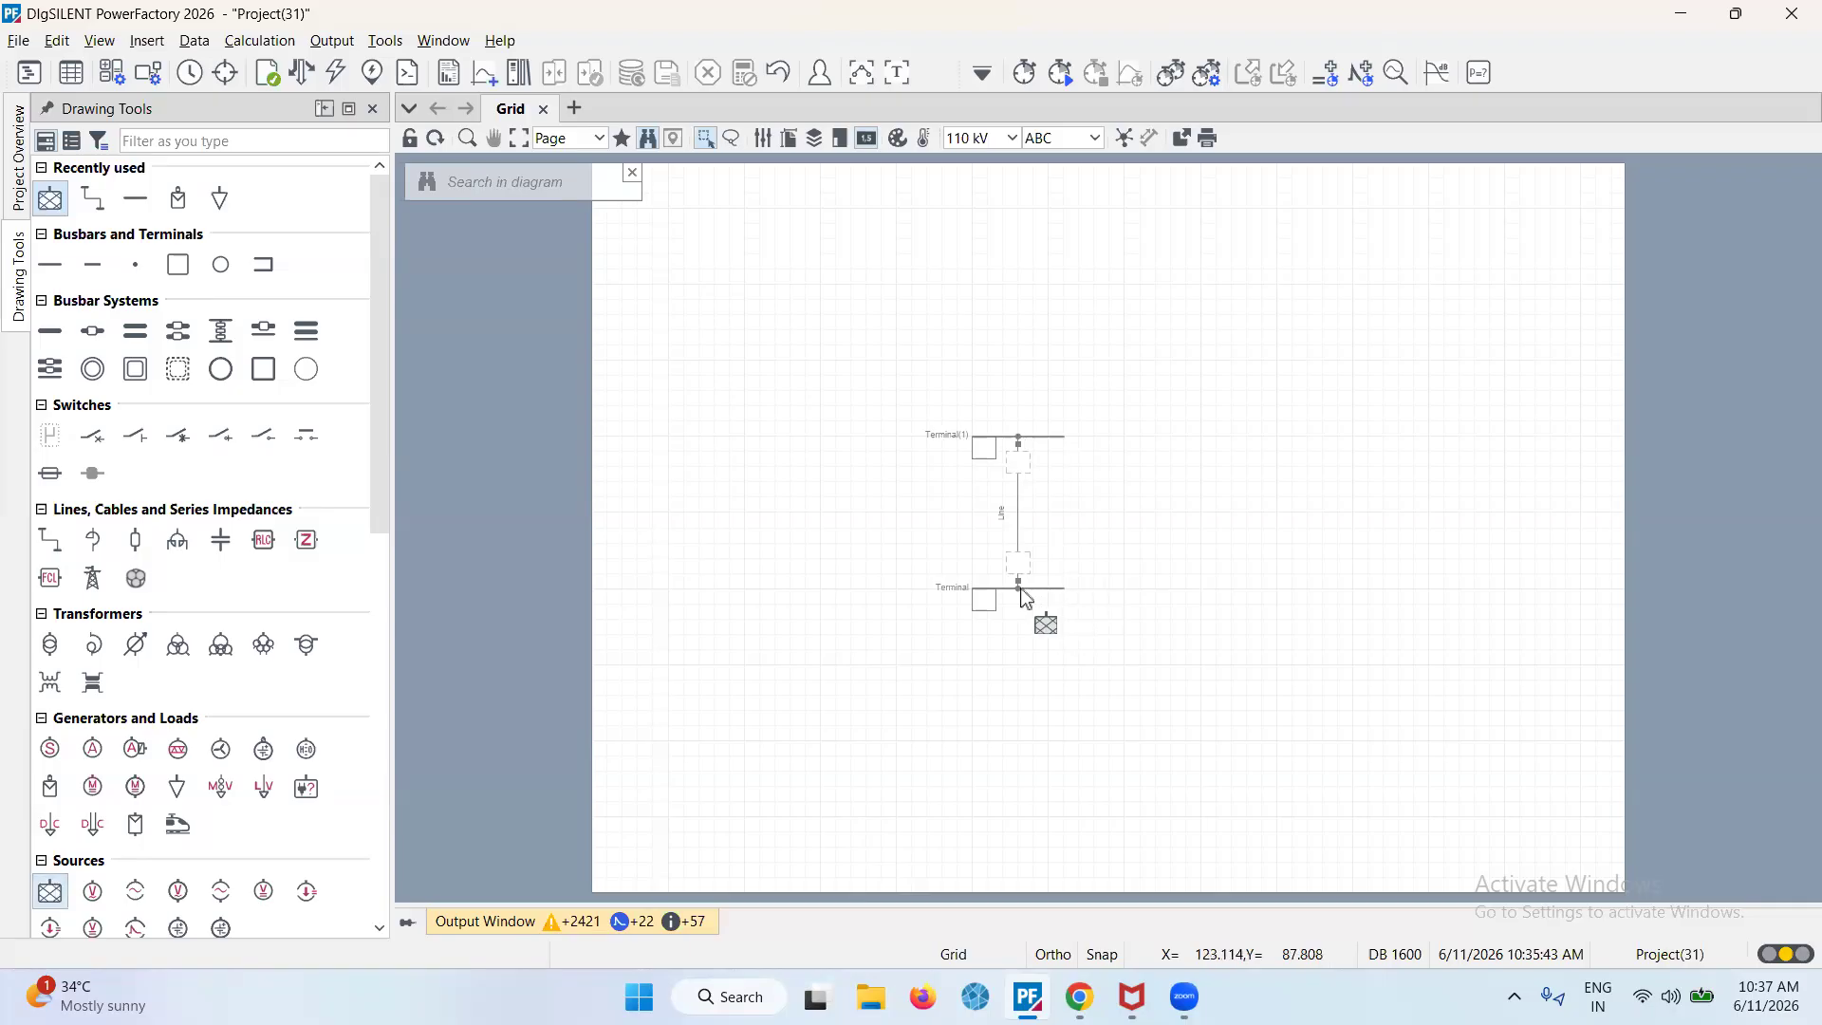
pyautogui.click(1023, 594)
pyautogui.press('Escape')
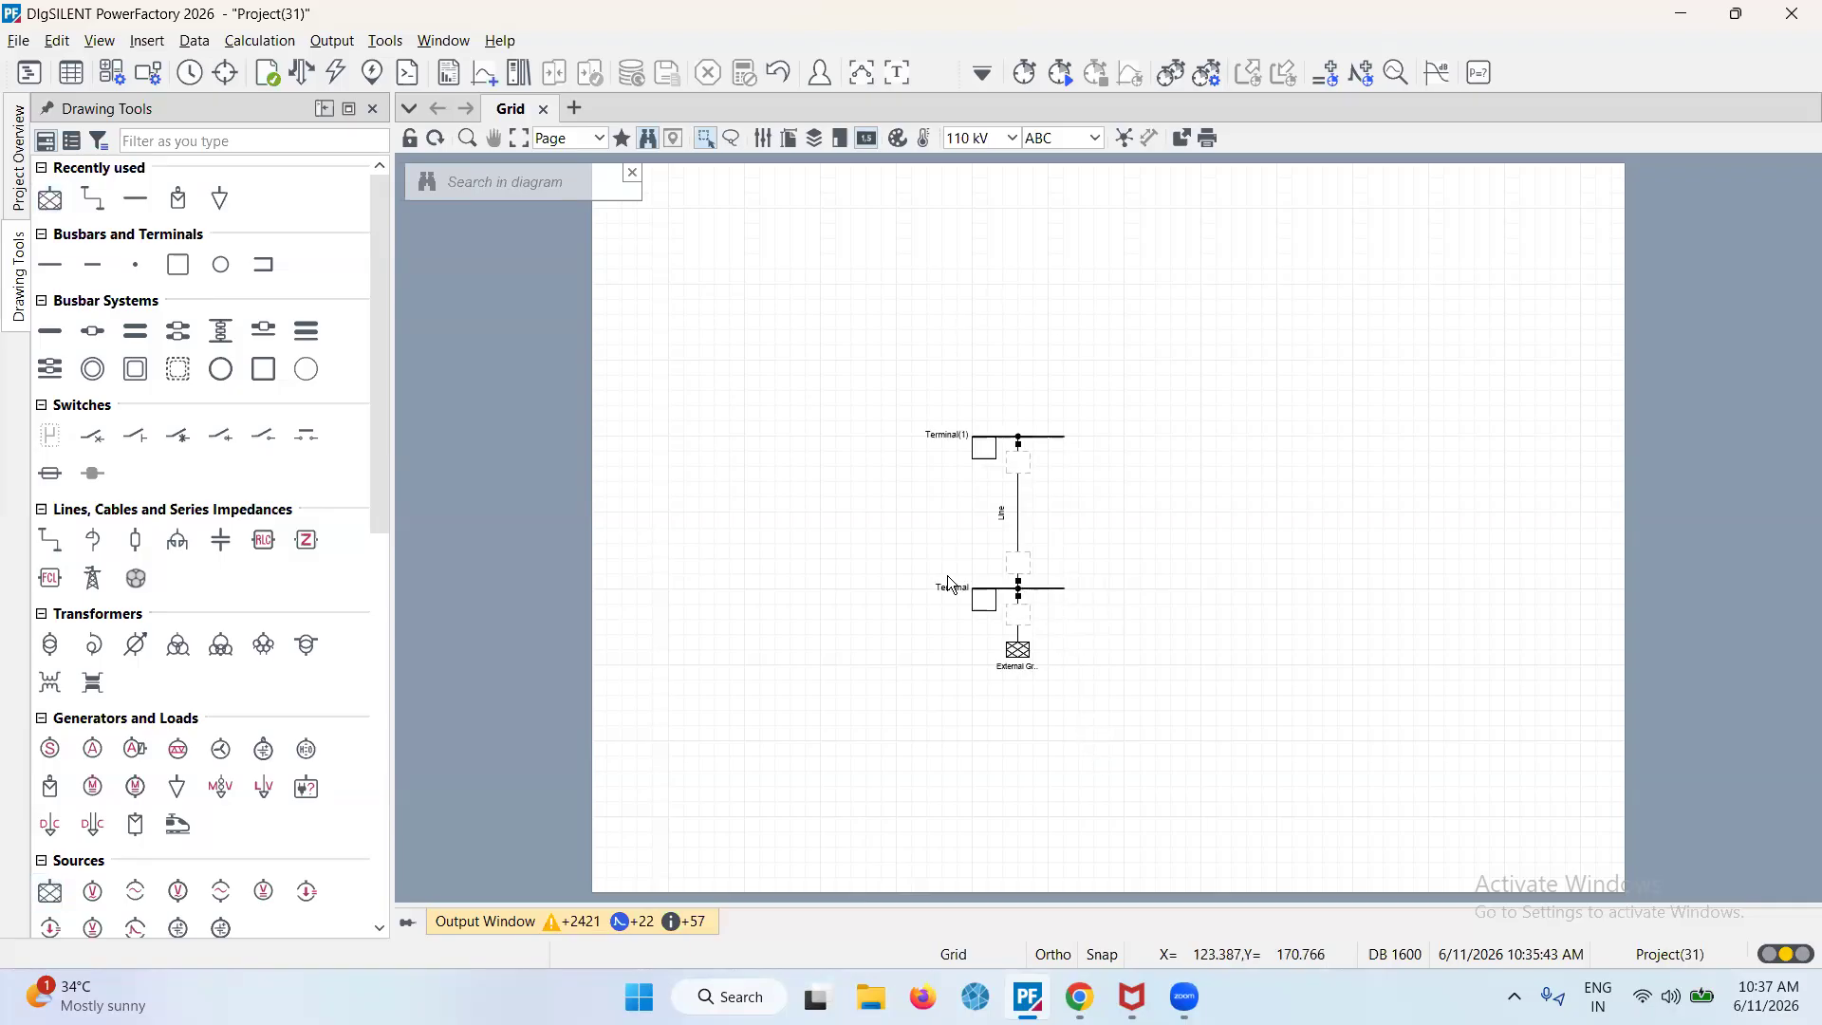
pyautogui.click(177, 787)
pyautogui.click(1051, 439)
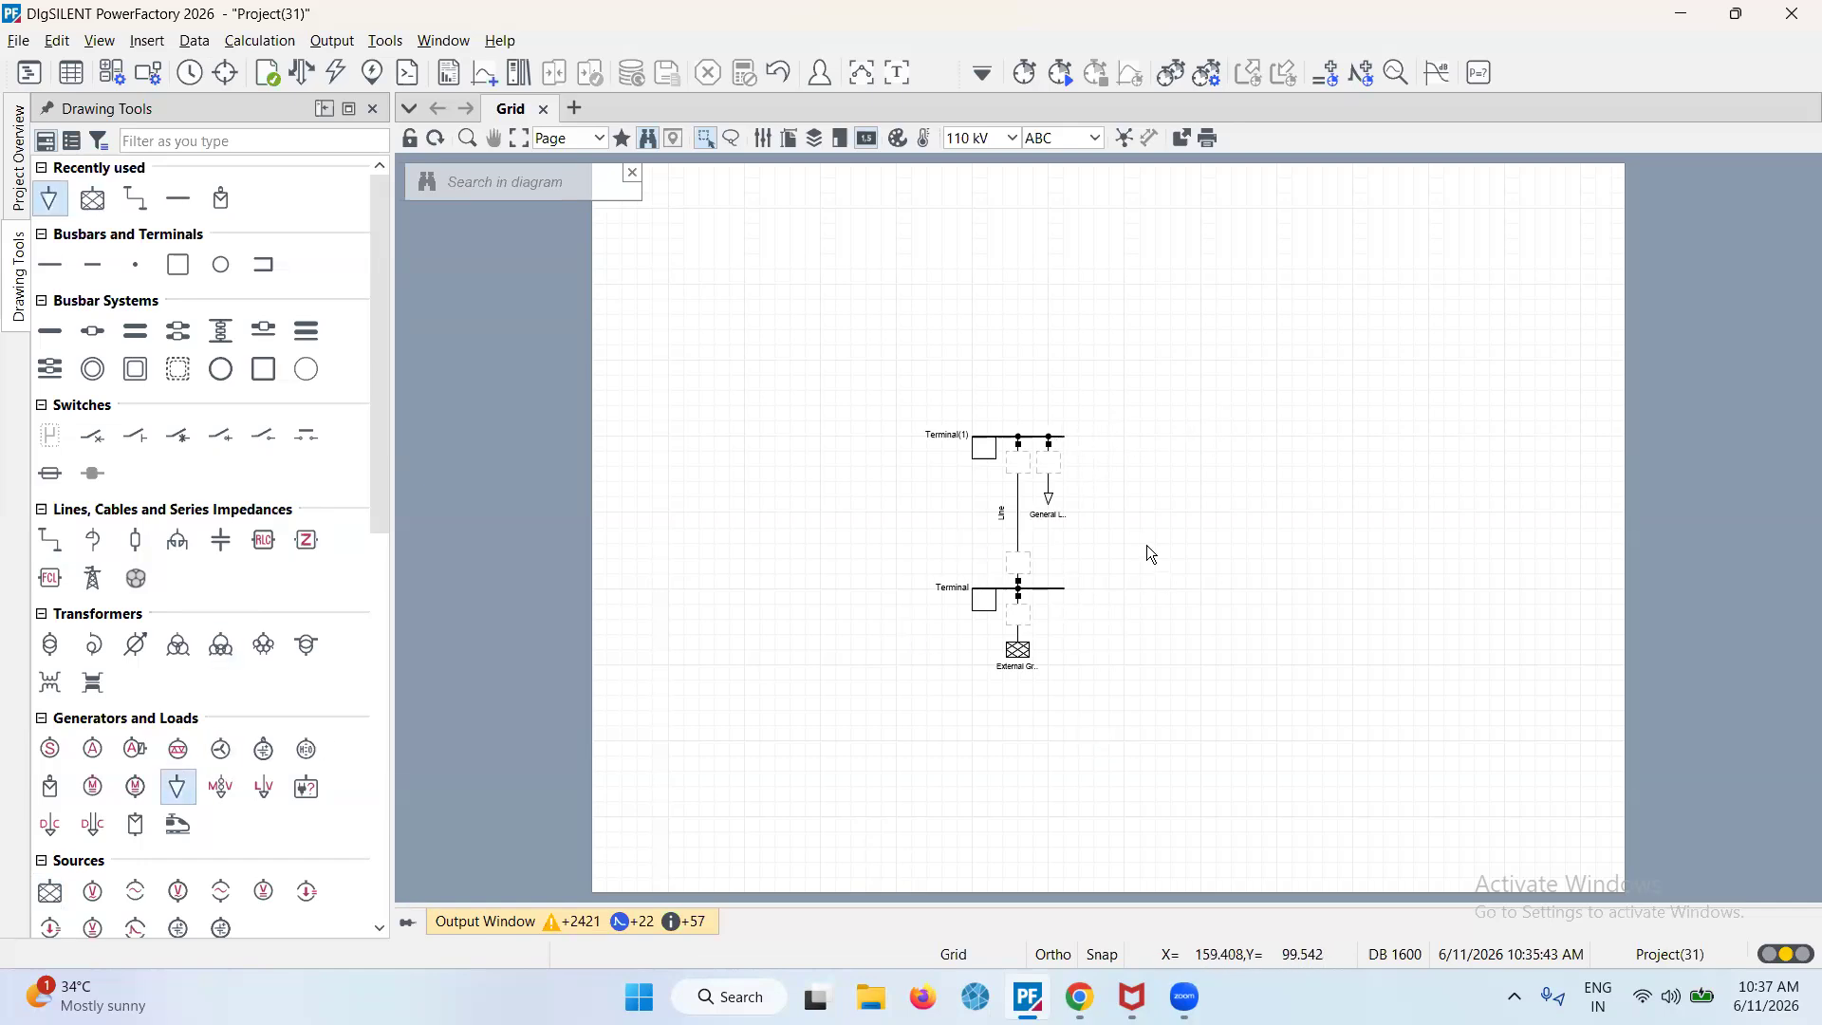
pyautogui.press('Escape')
# Rename the lower busbar as Terminal_1 and the upper busbar as Terminal_2
pyautogui.doubleClick(1038, 588)
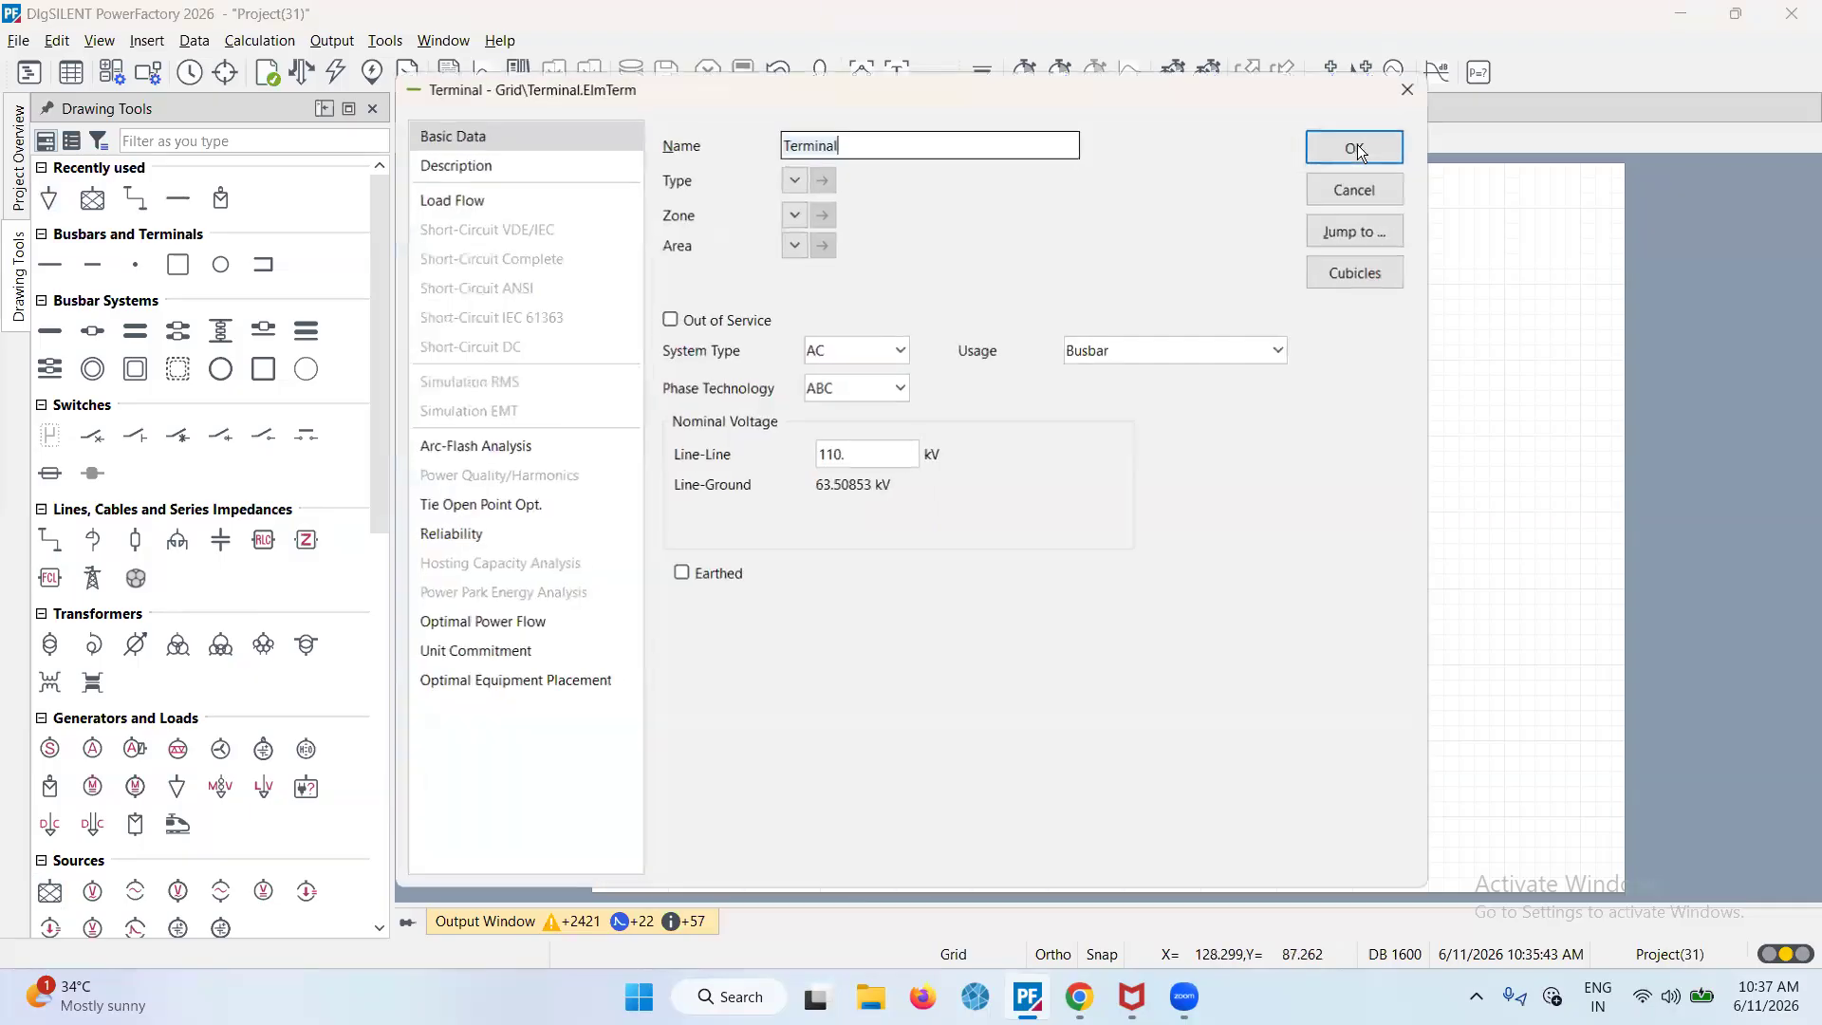
pyautogui.write('_1')
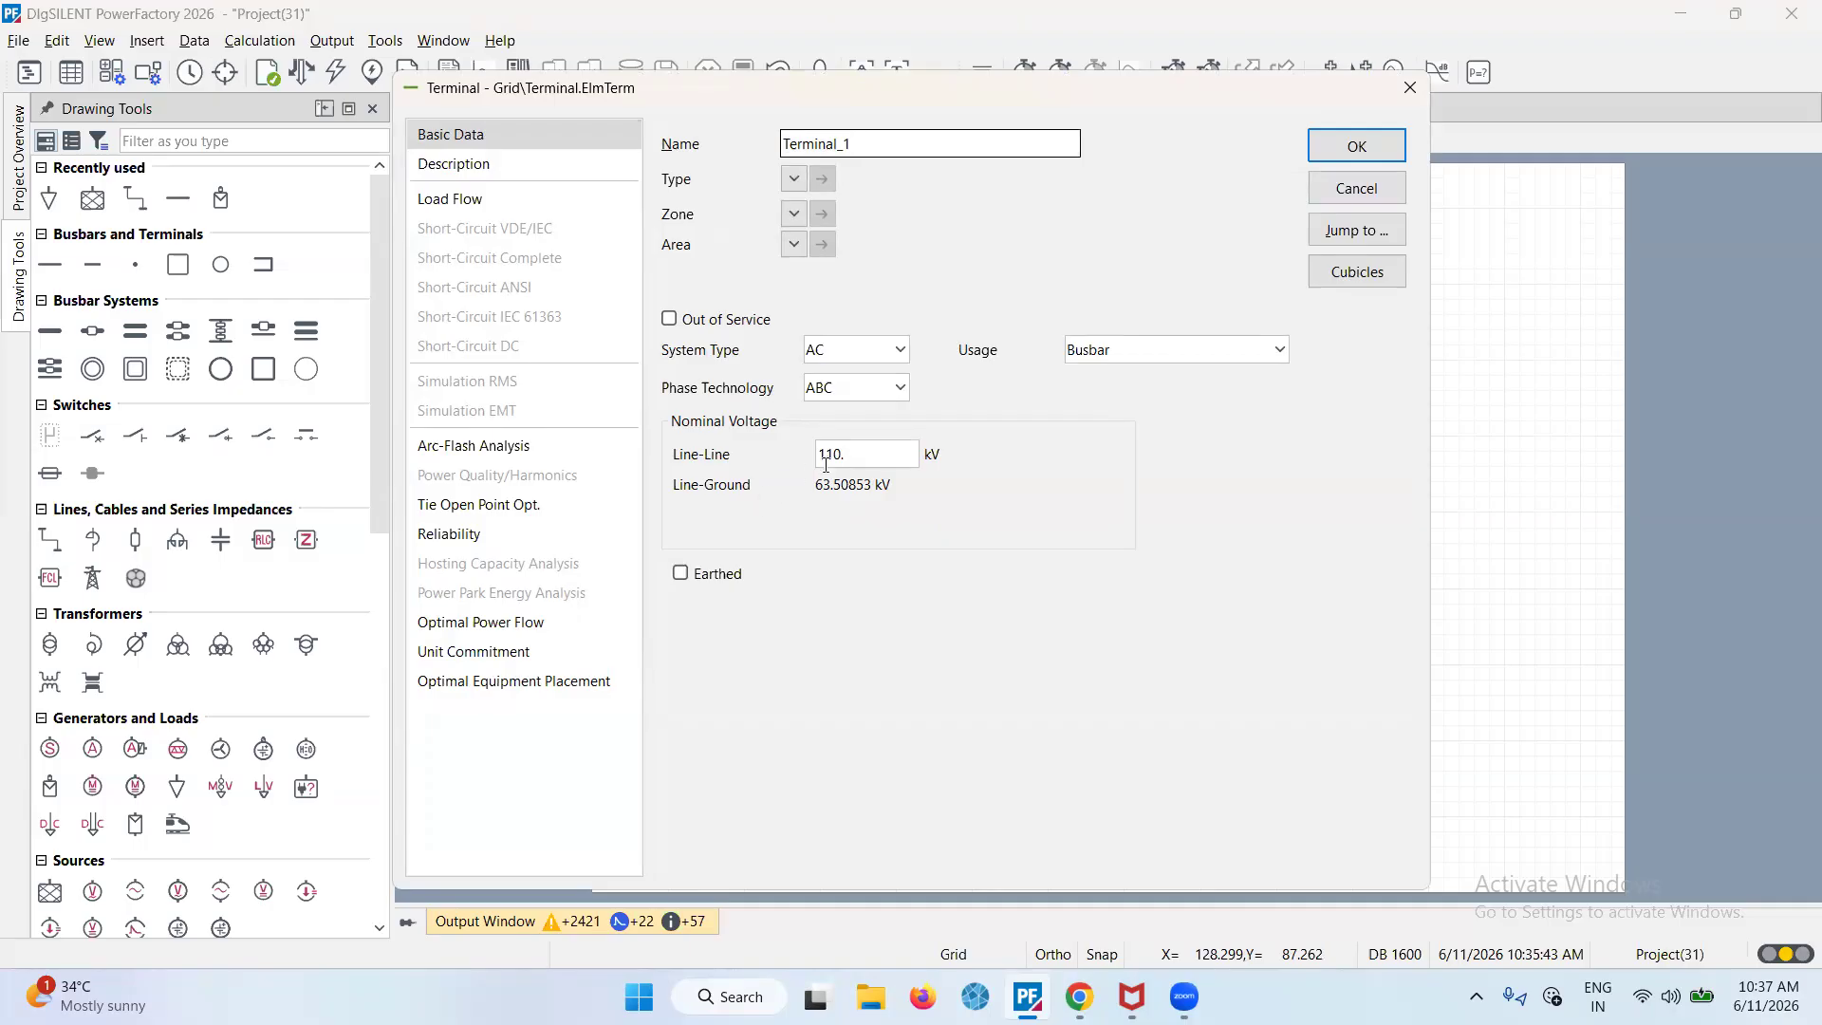
pyautogui.click(1345, 139)
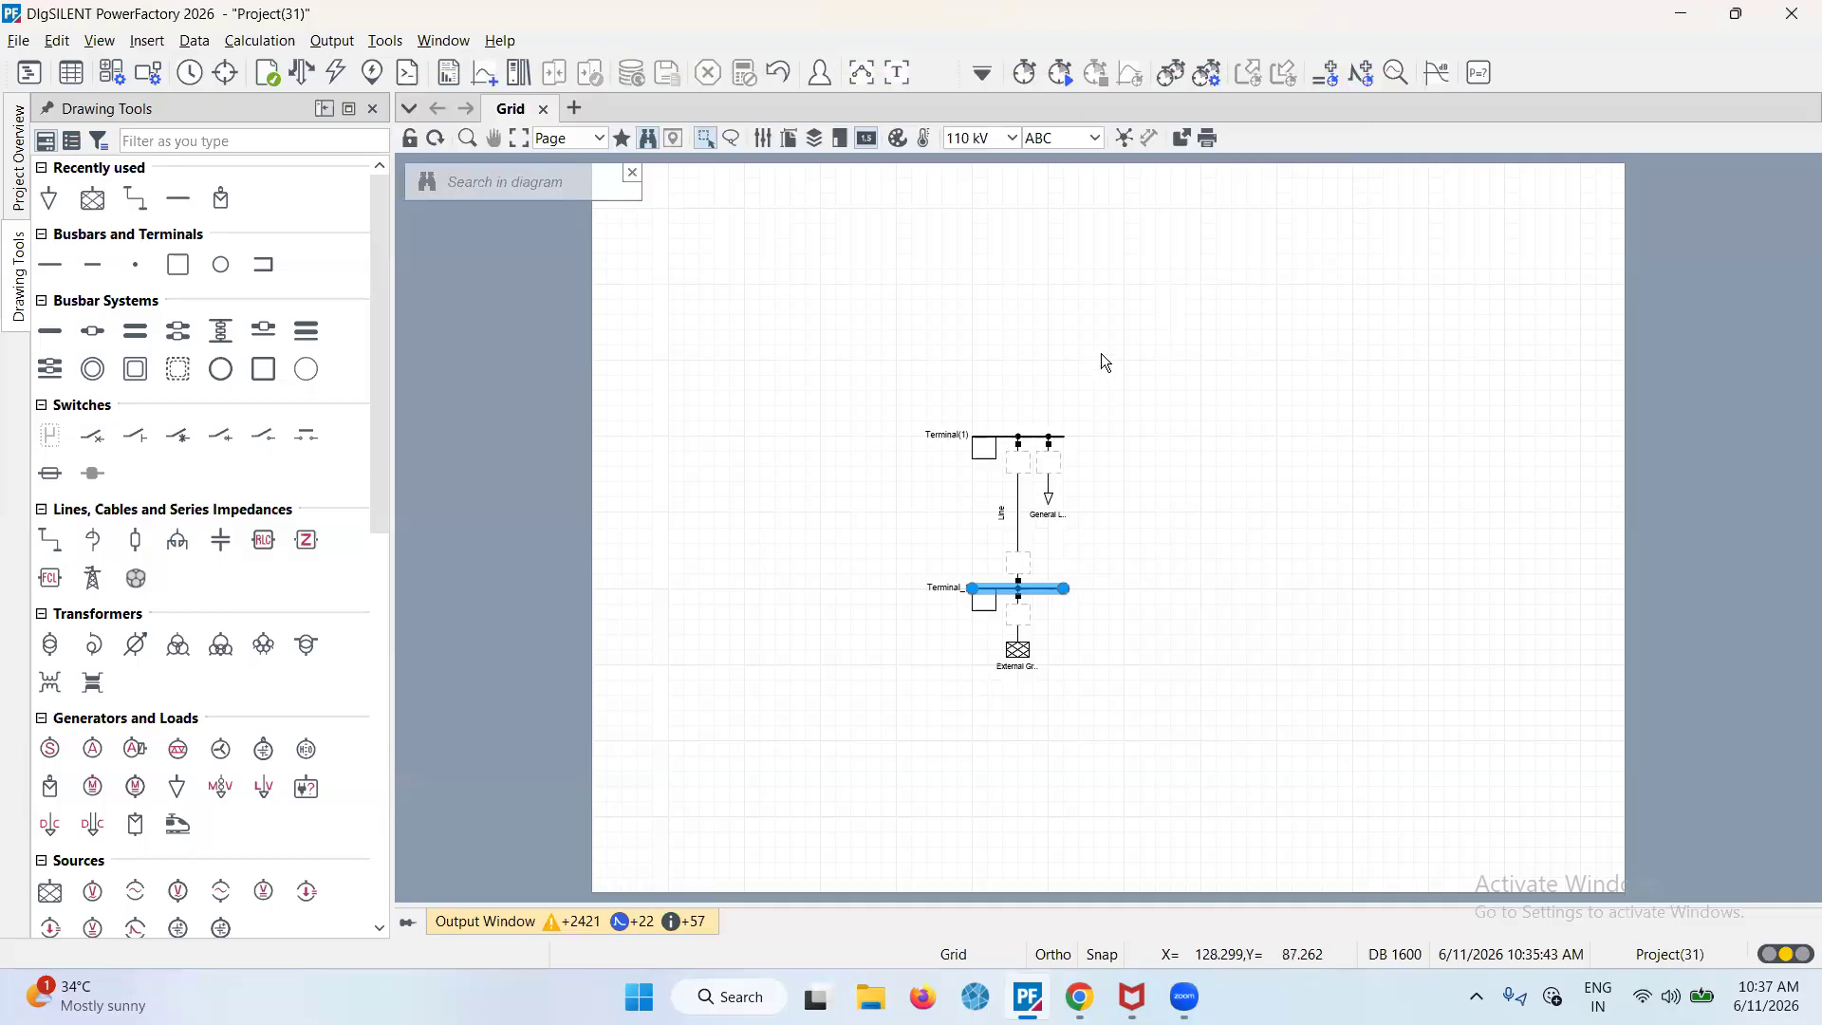
pyautogui.doubleClick(998, 434)
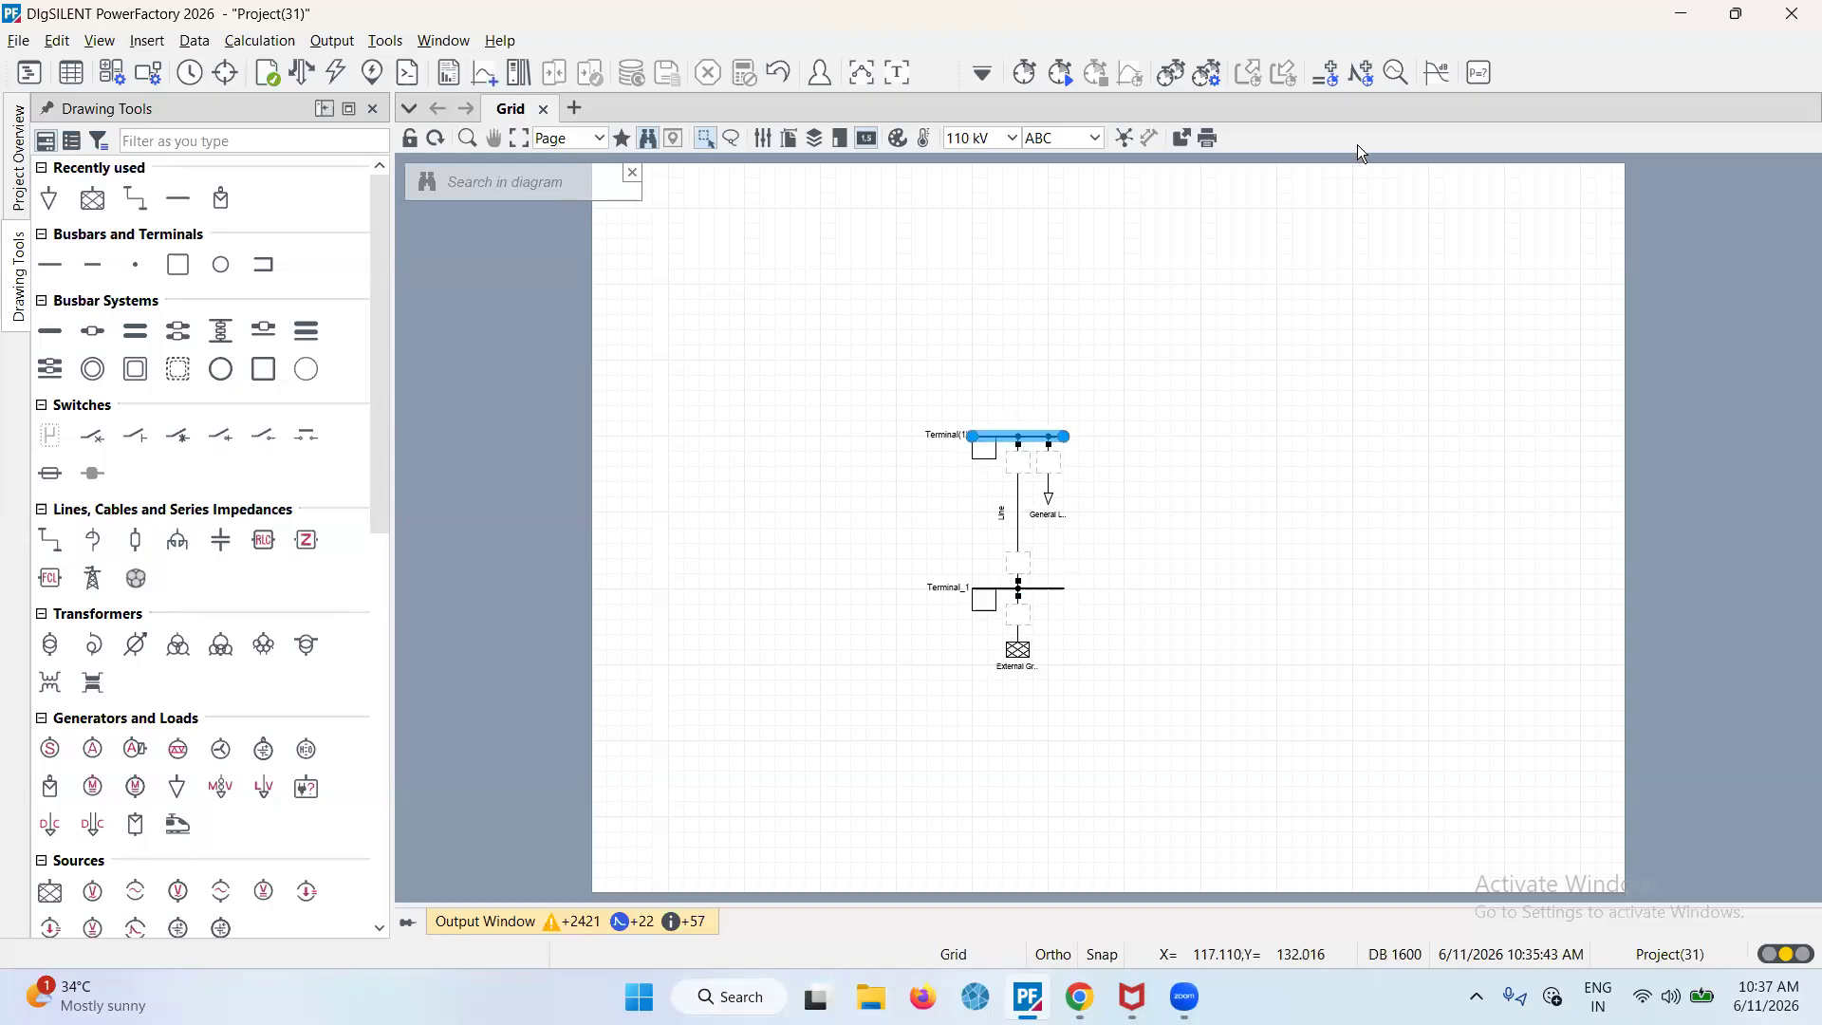
pyautogui.press('BackSpace')
pyautogui.press('BackSpace')
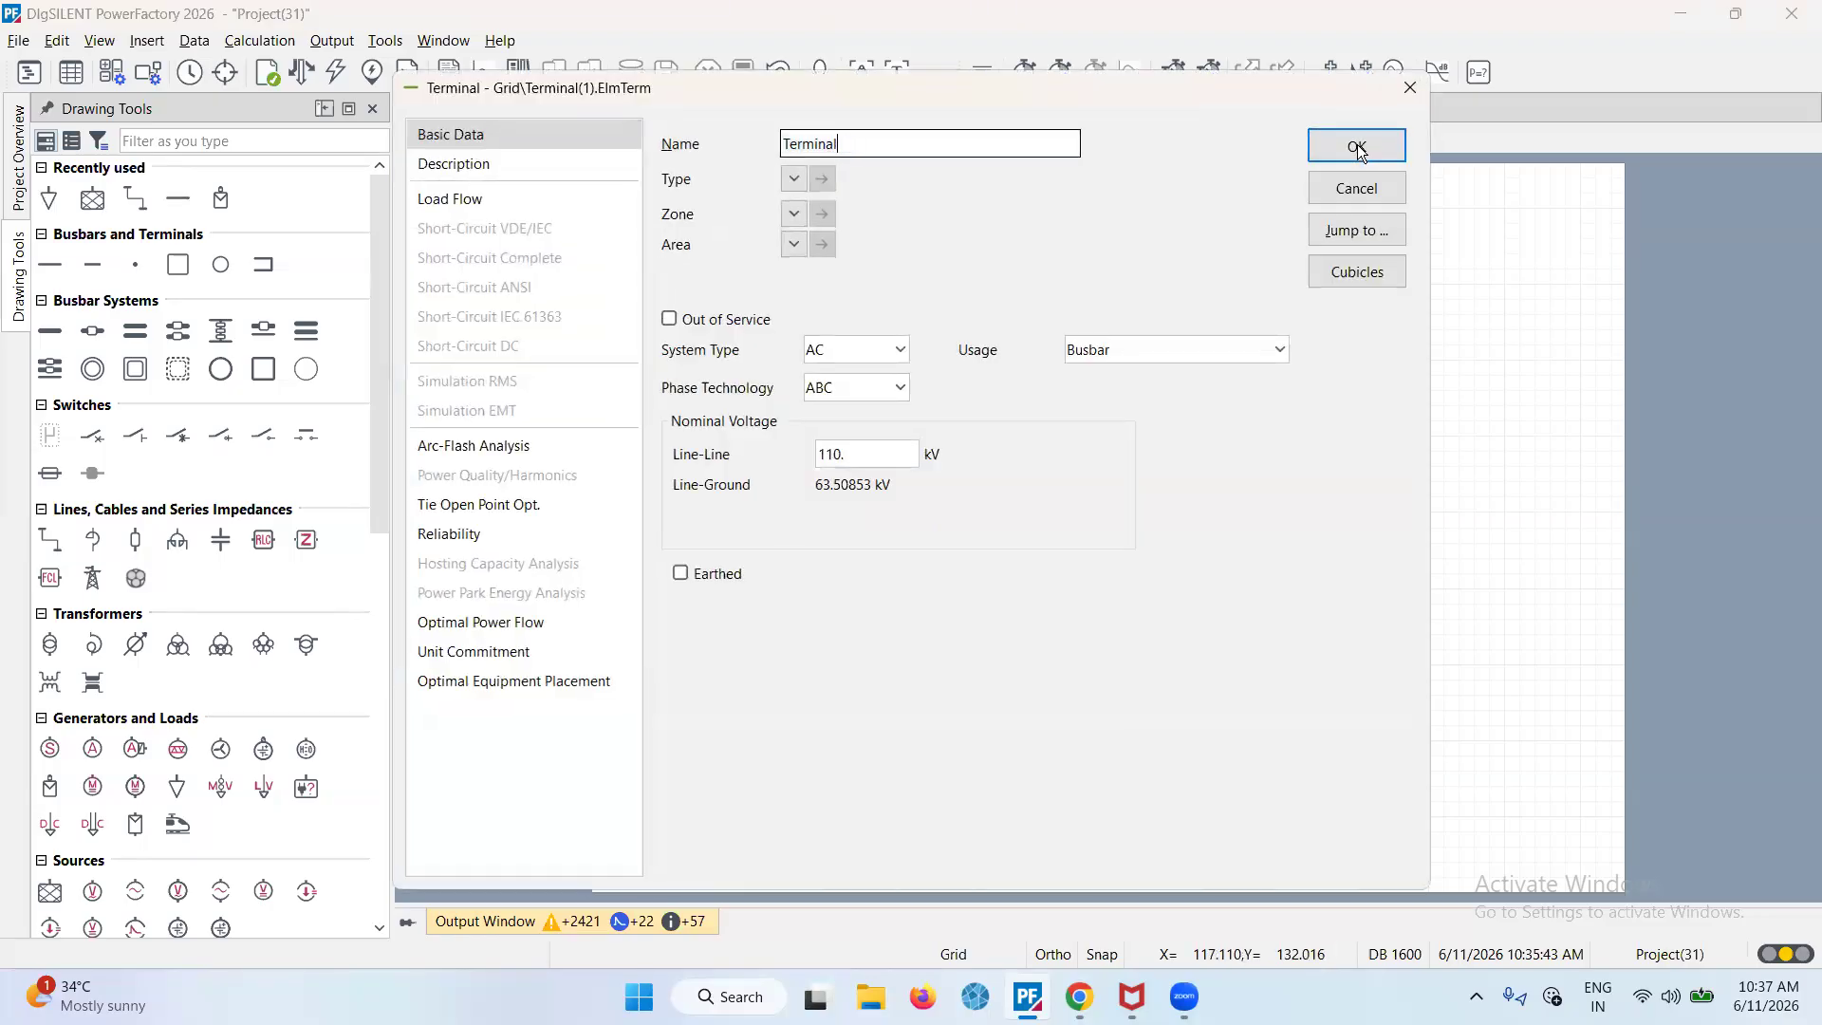
pyautogui.write('_2')
pyautogui.click(1357, 147)
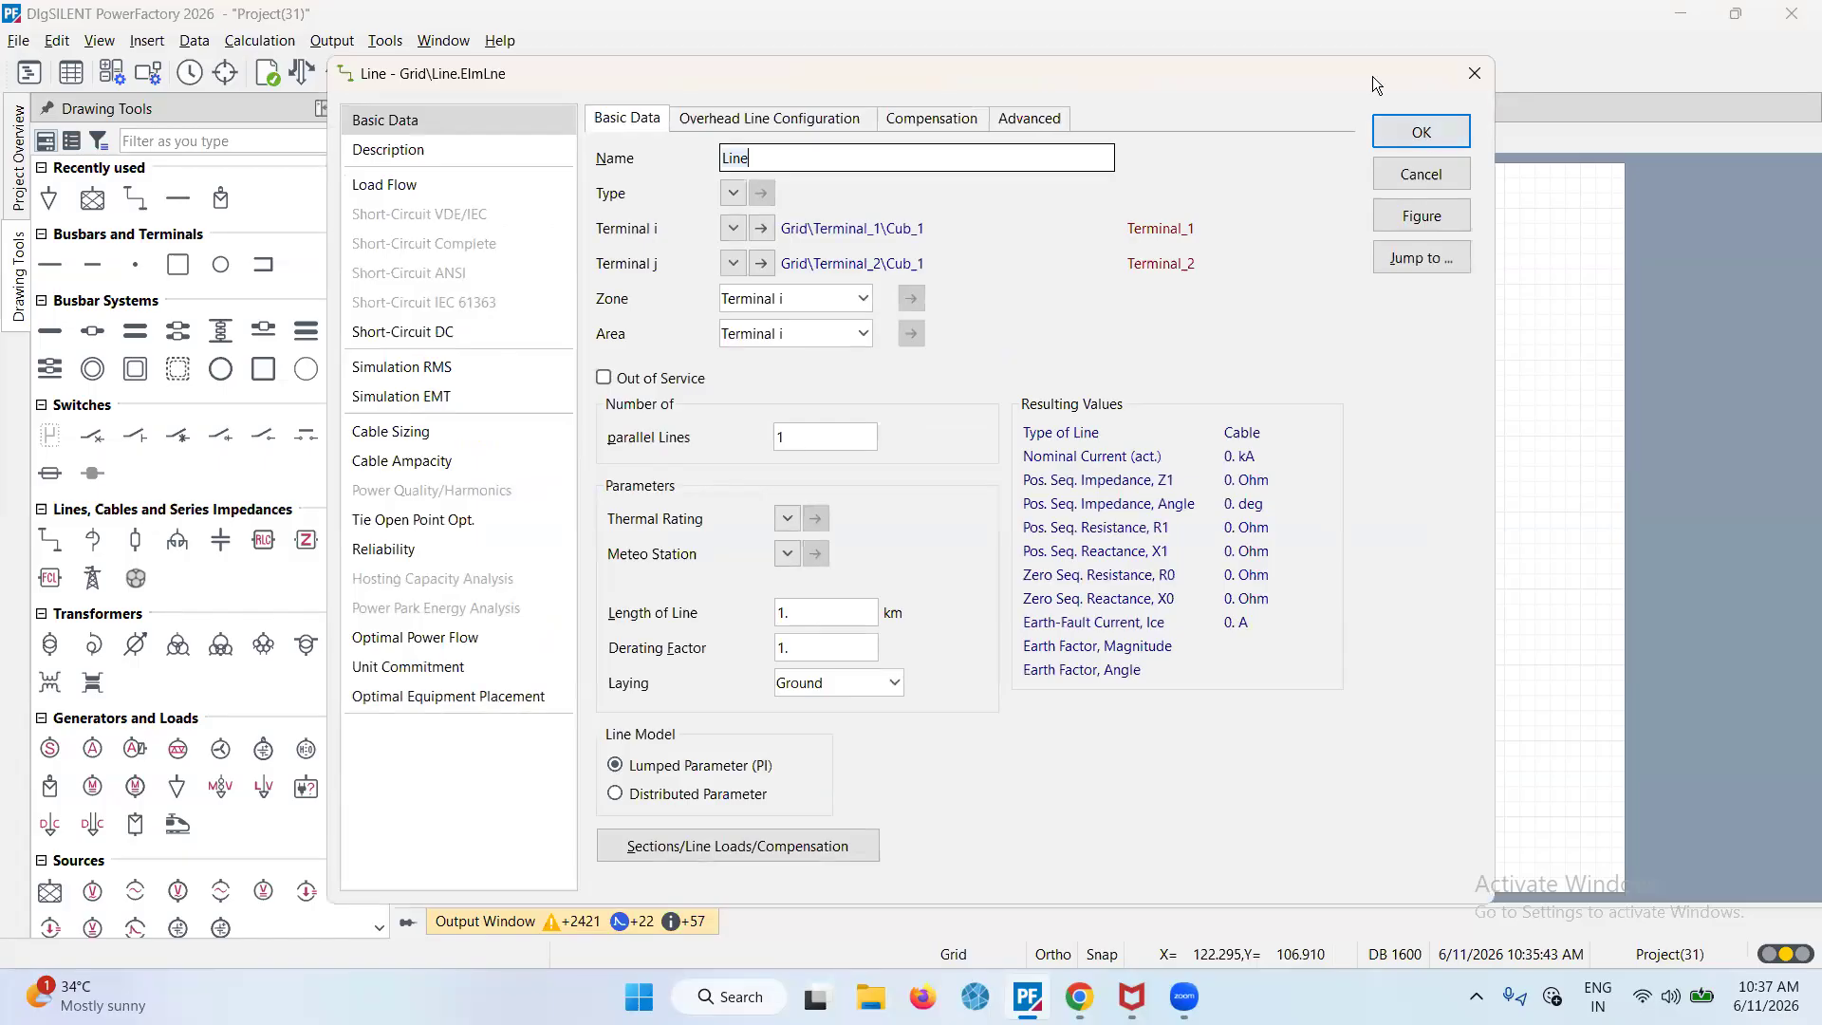
# Assign the line a new project line type rated 110 kV, with AC resistance 0.13 Ohm/km and reactance 0.28 Ohm/km
pyautogui.click(736, 195)
pyautogui.moveTo(812, 273)
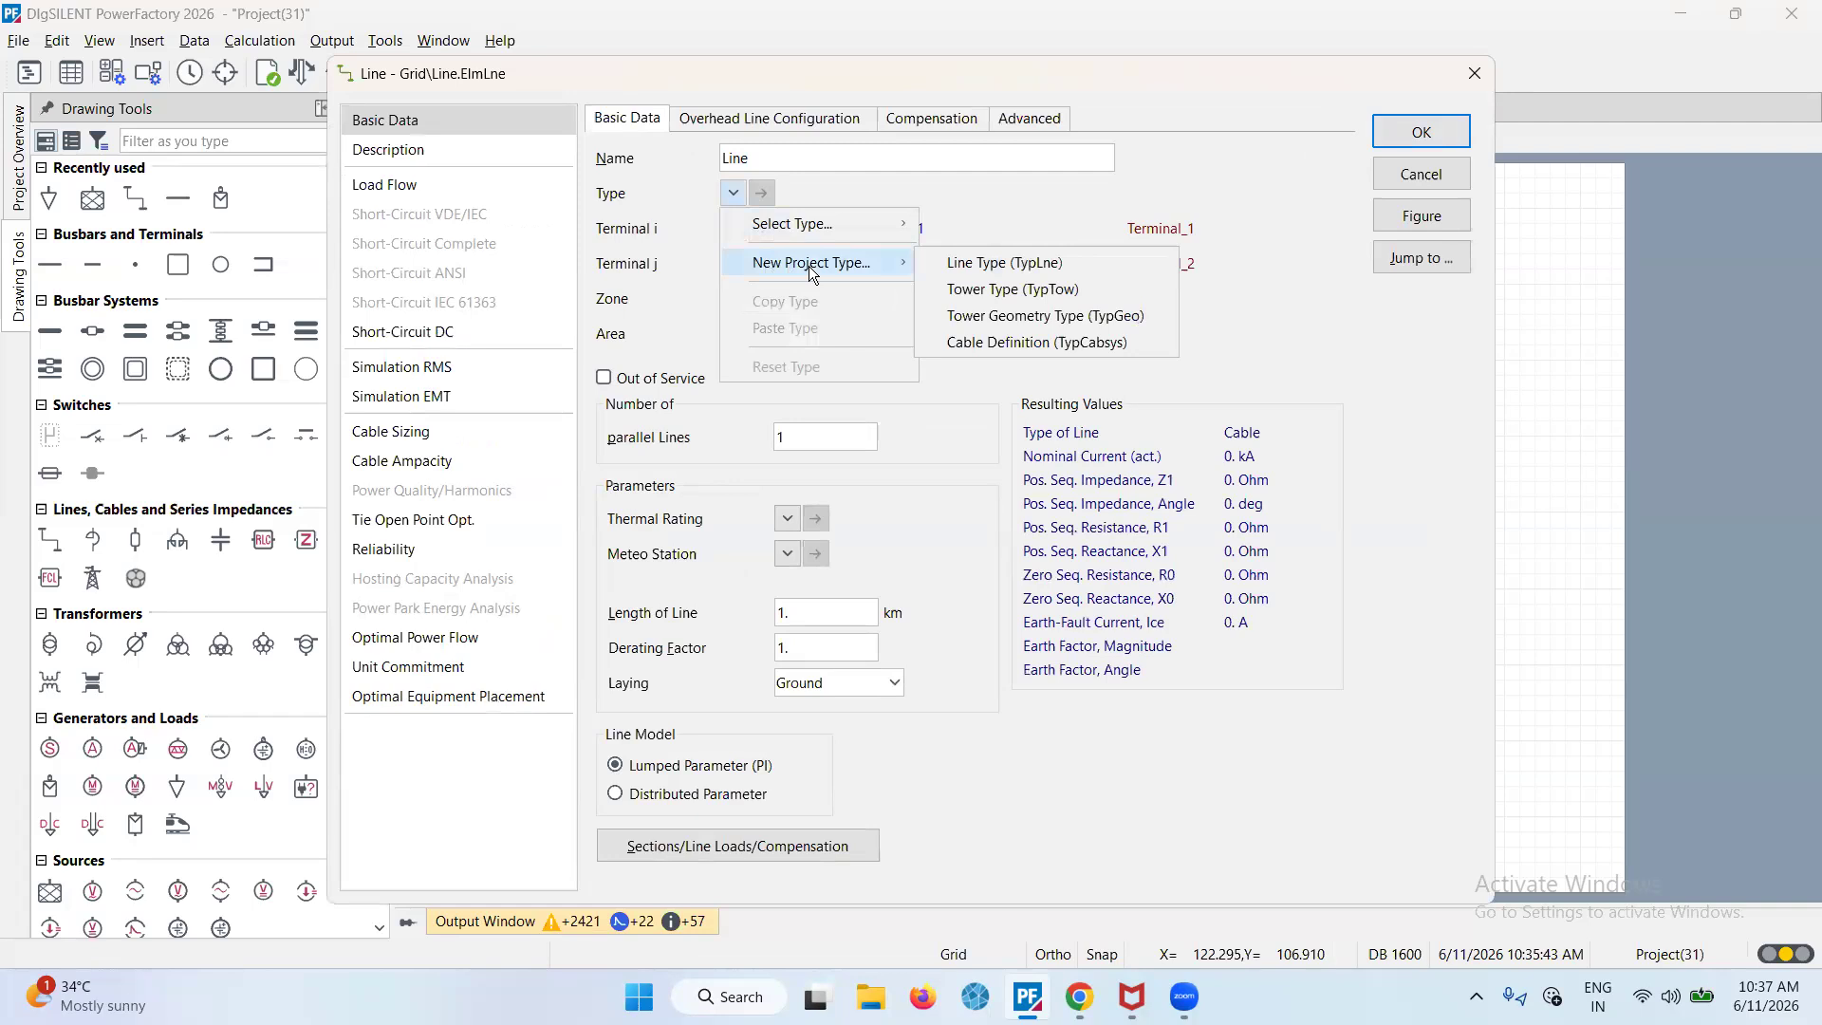
pyautogui.click(958, 270)
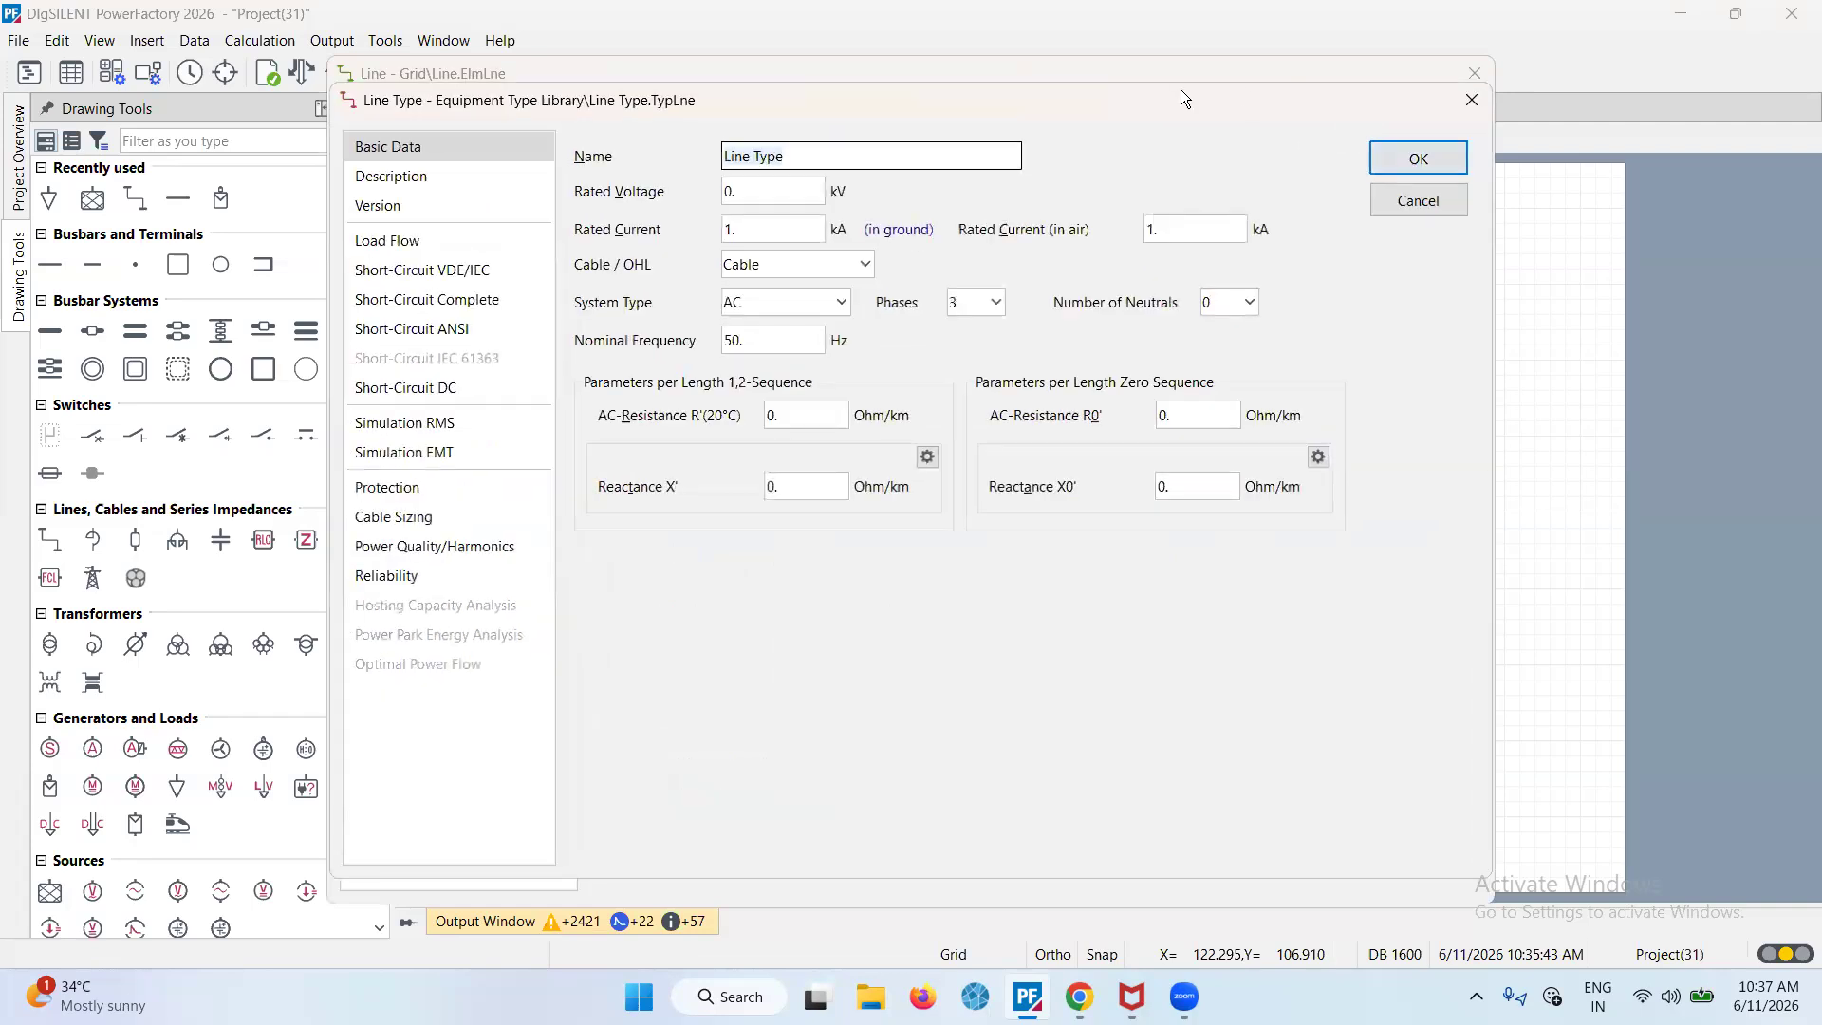
pyautogui.click(724, 190)
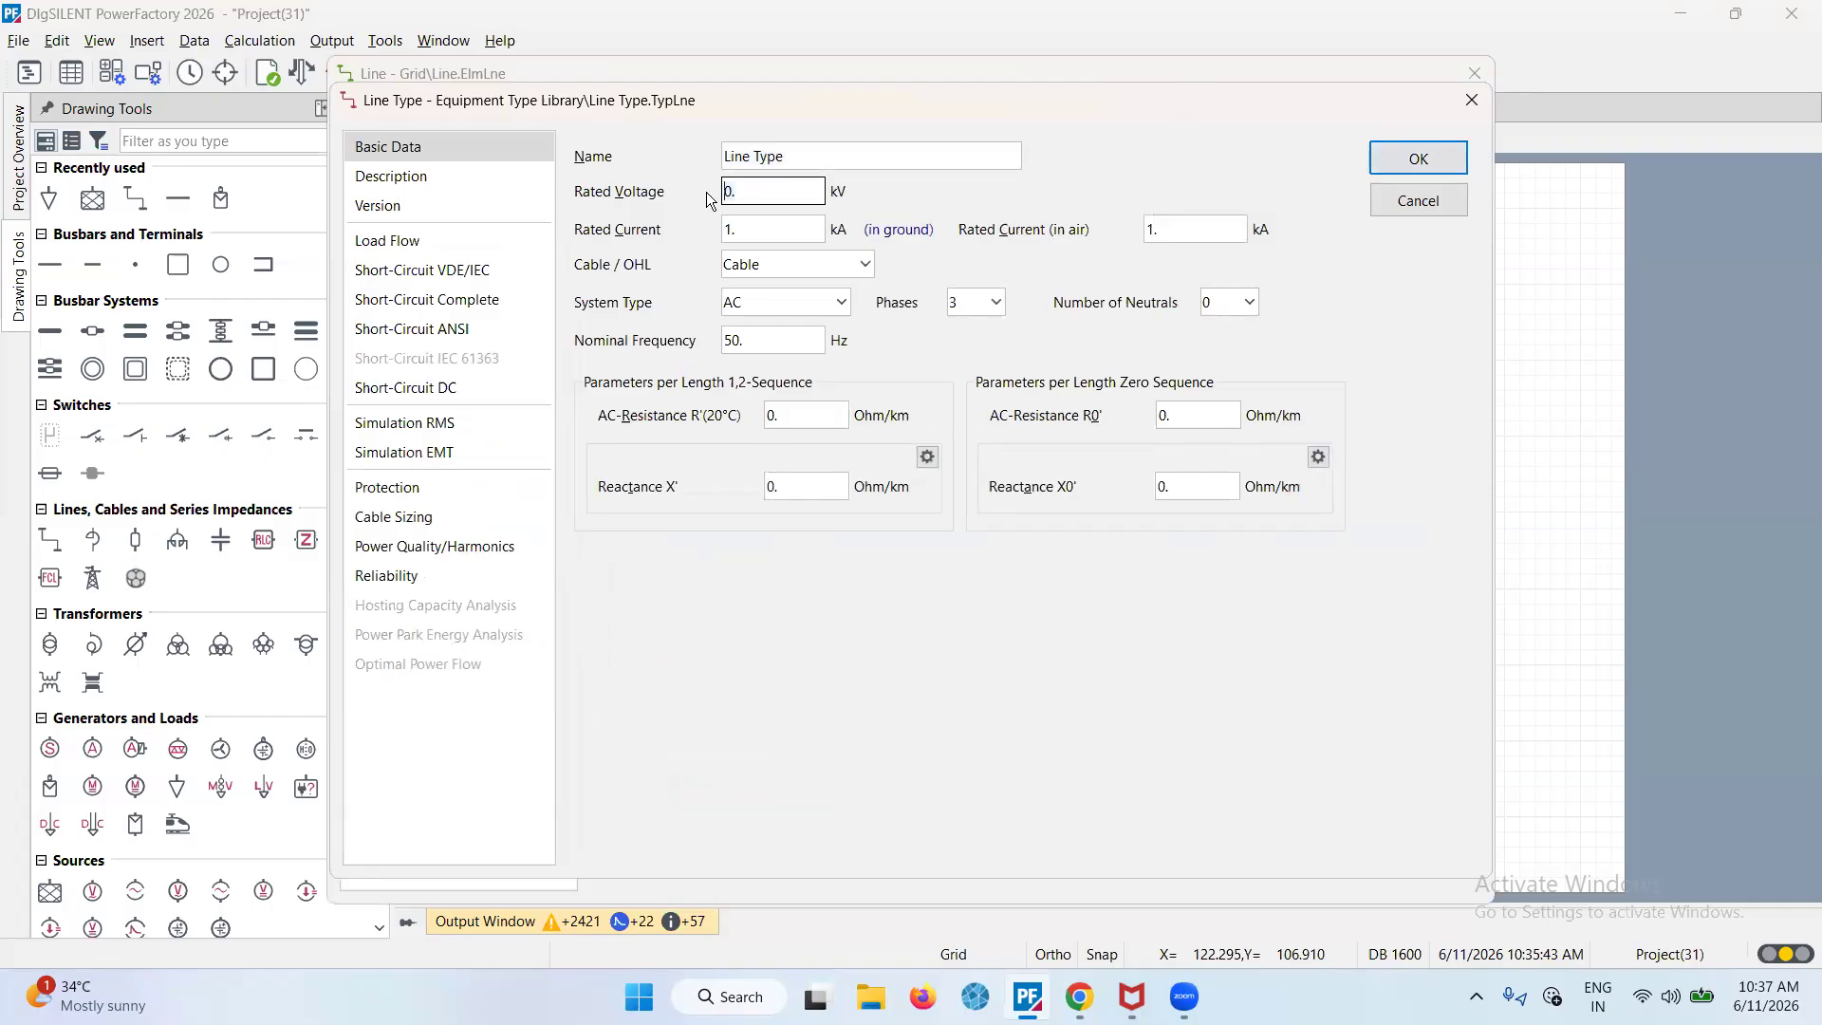
pyautogui.write('110')
pyautogui.click(809, 415)
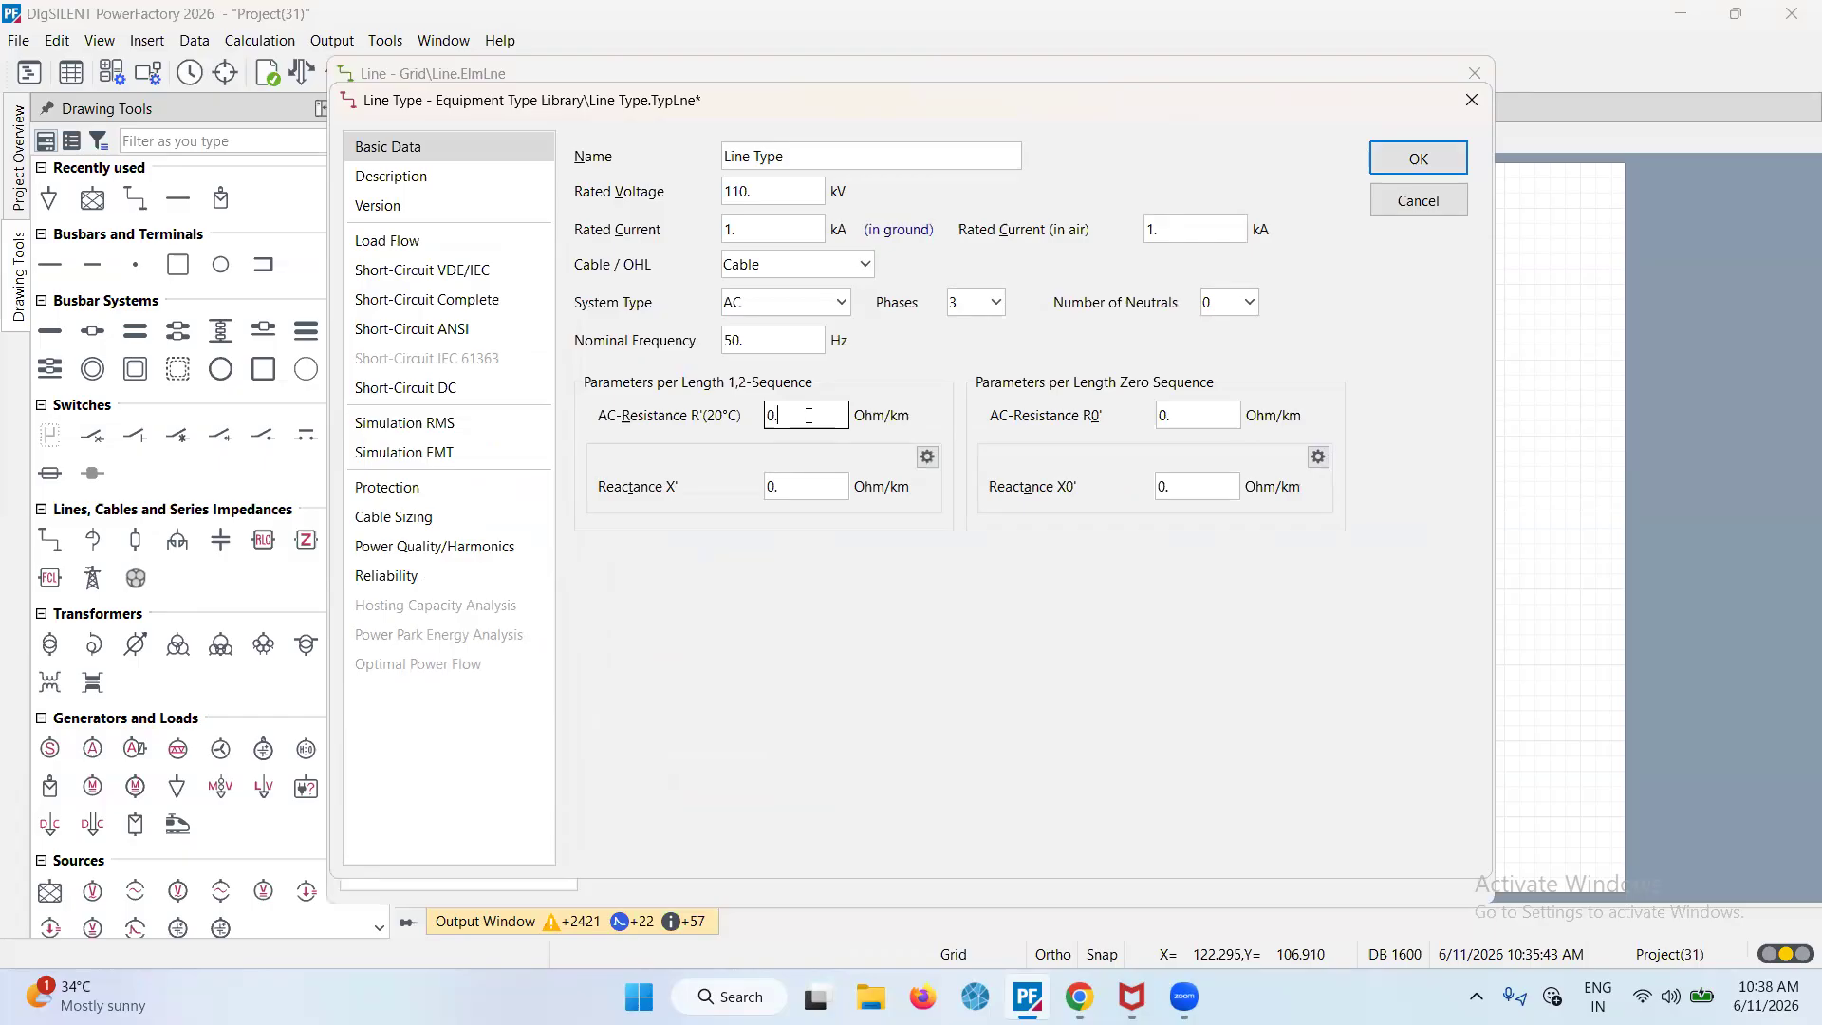
pyautogui.write('13')
pyautogui.press('Tab')
pyautogui.write('28')
pyautogui.press('Return')
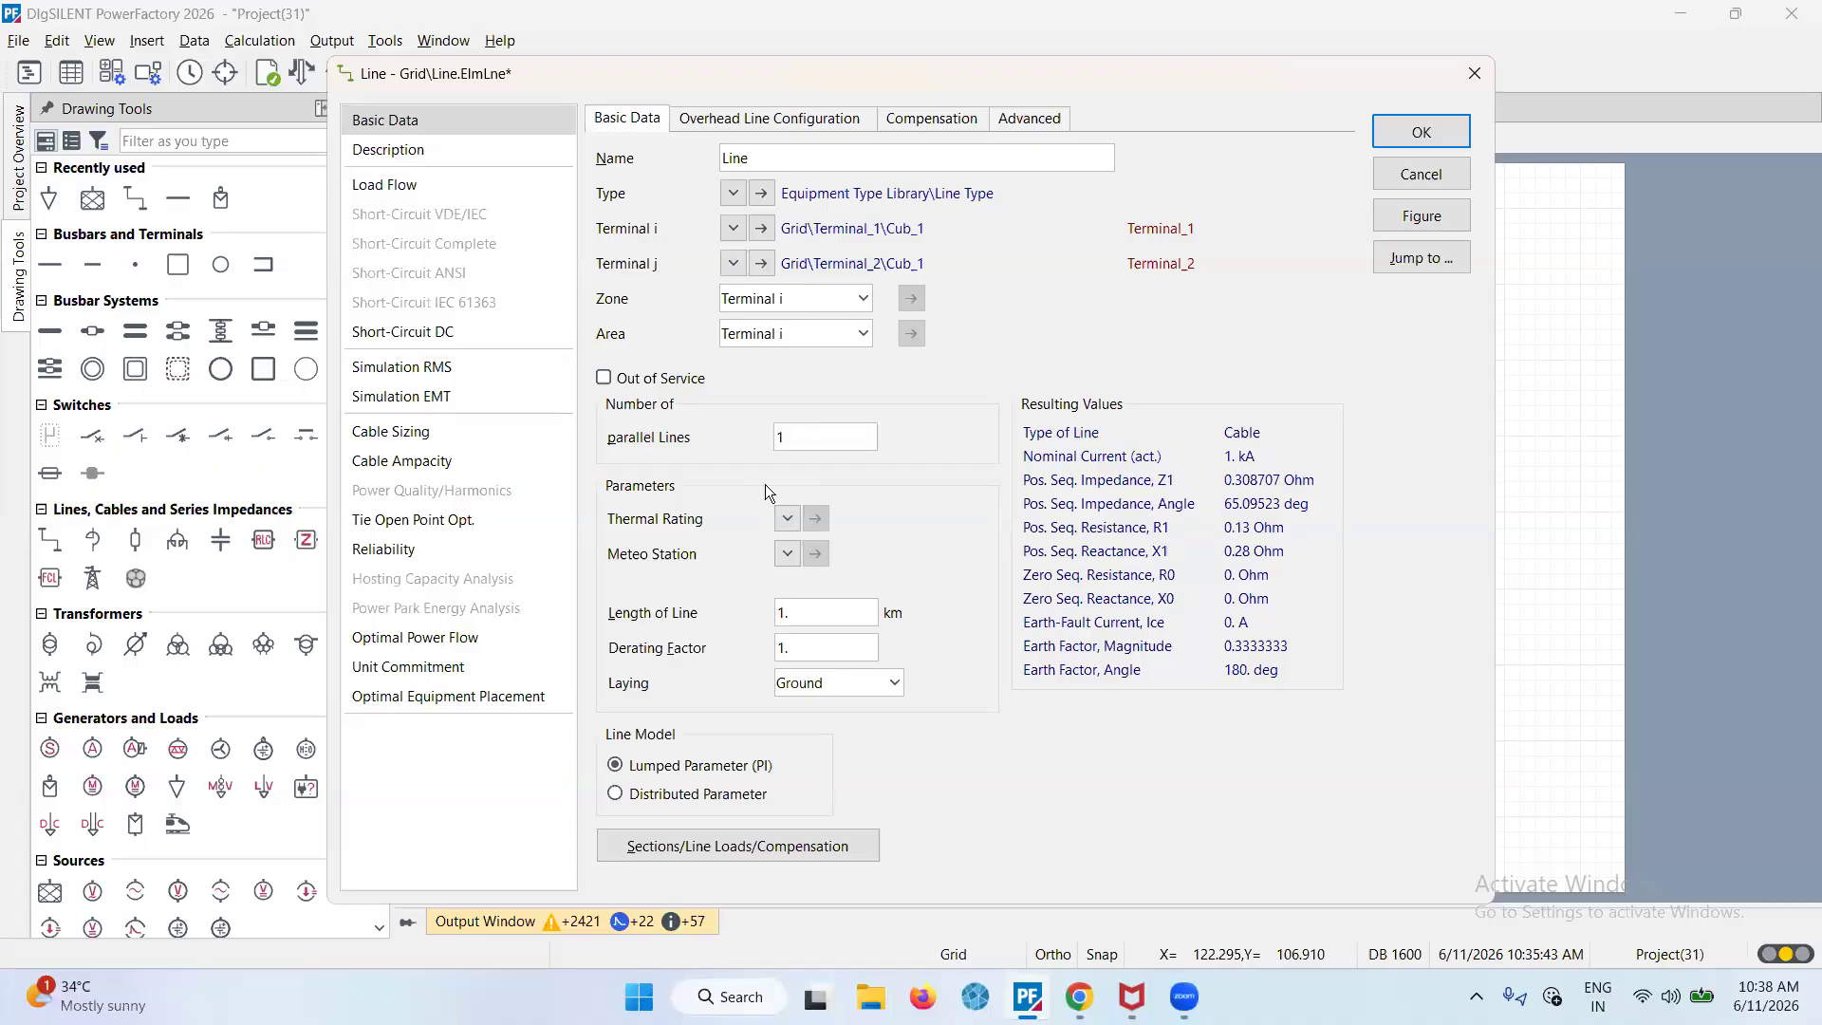
pyautogui.click(839, 647)
pyautogui.click(1391, 140)
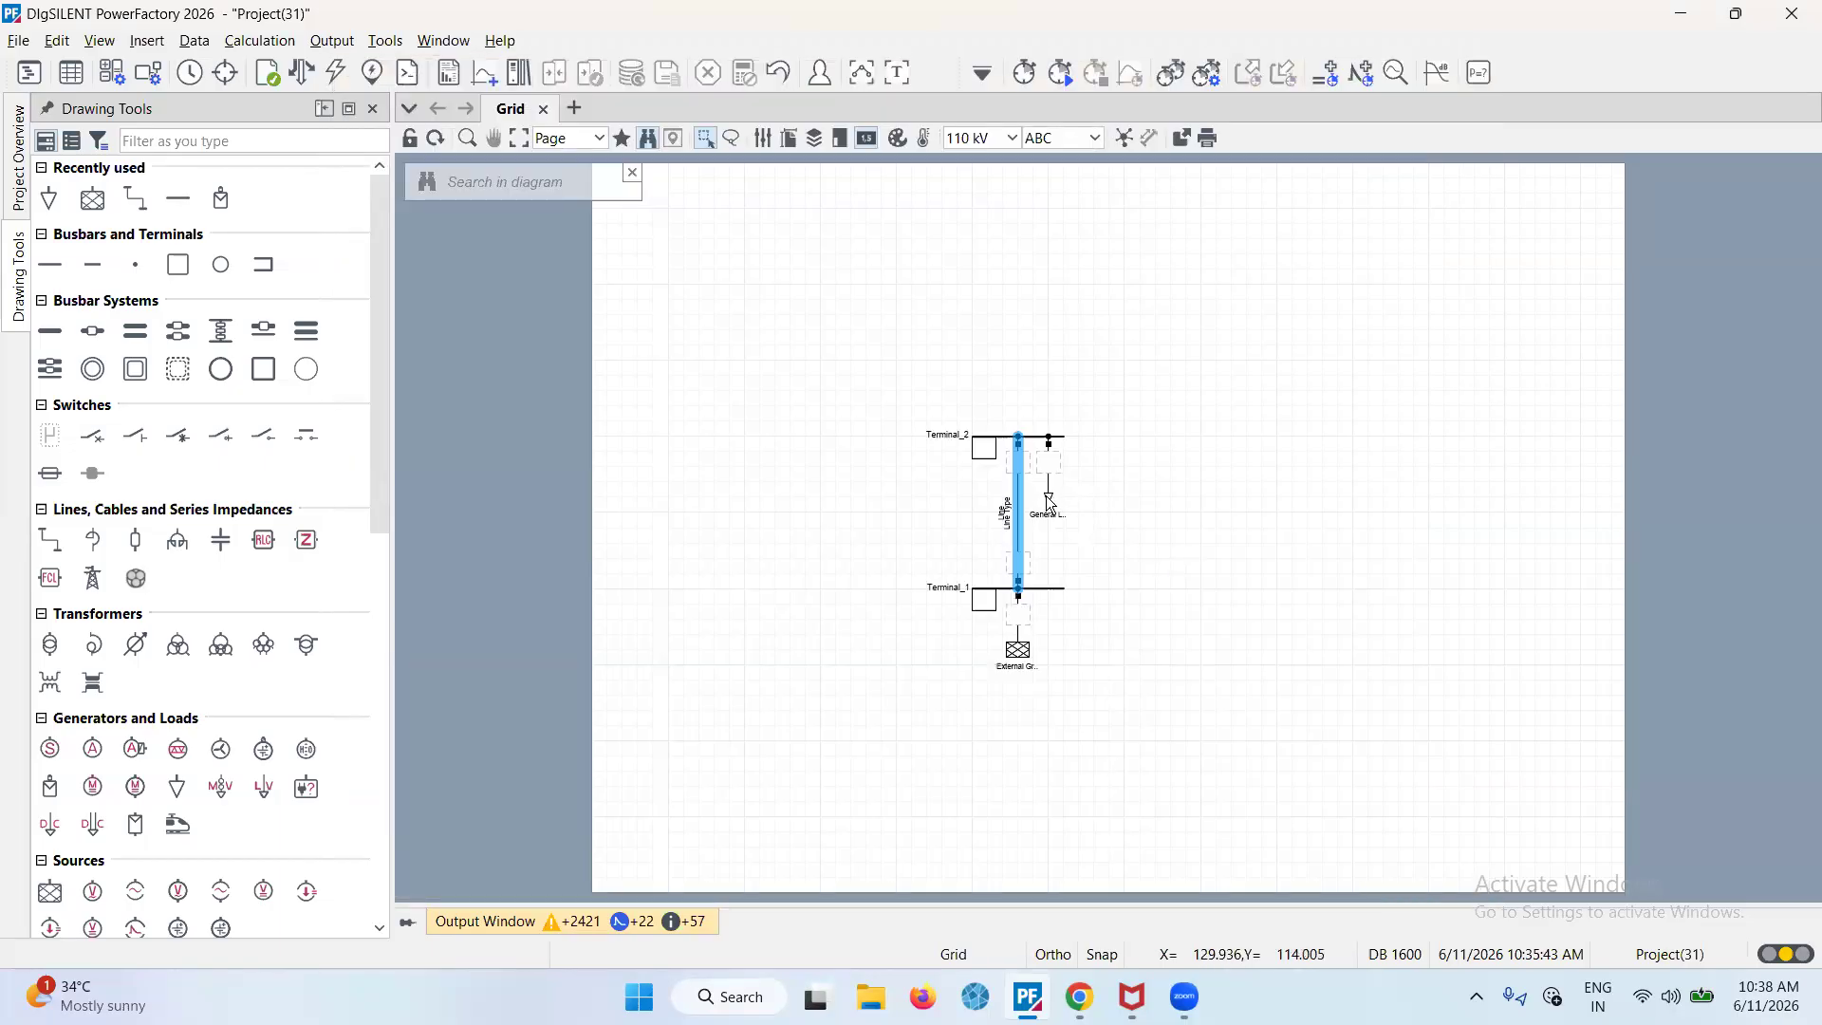
# Set the general load's load flow operating point to 5 MW active power and 2 Mvar reactive power
pyautogui.doubleClick(1052, 503)
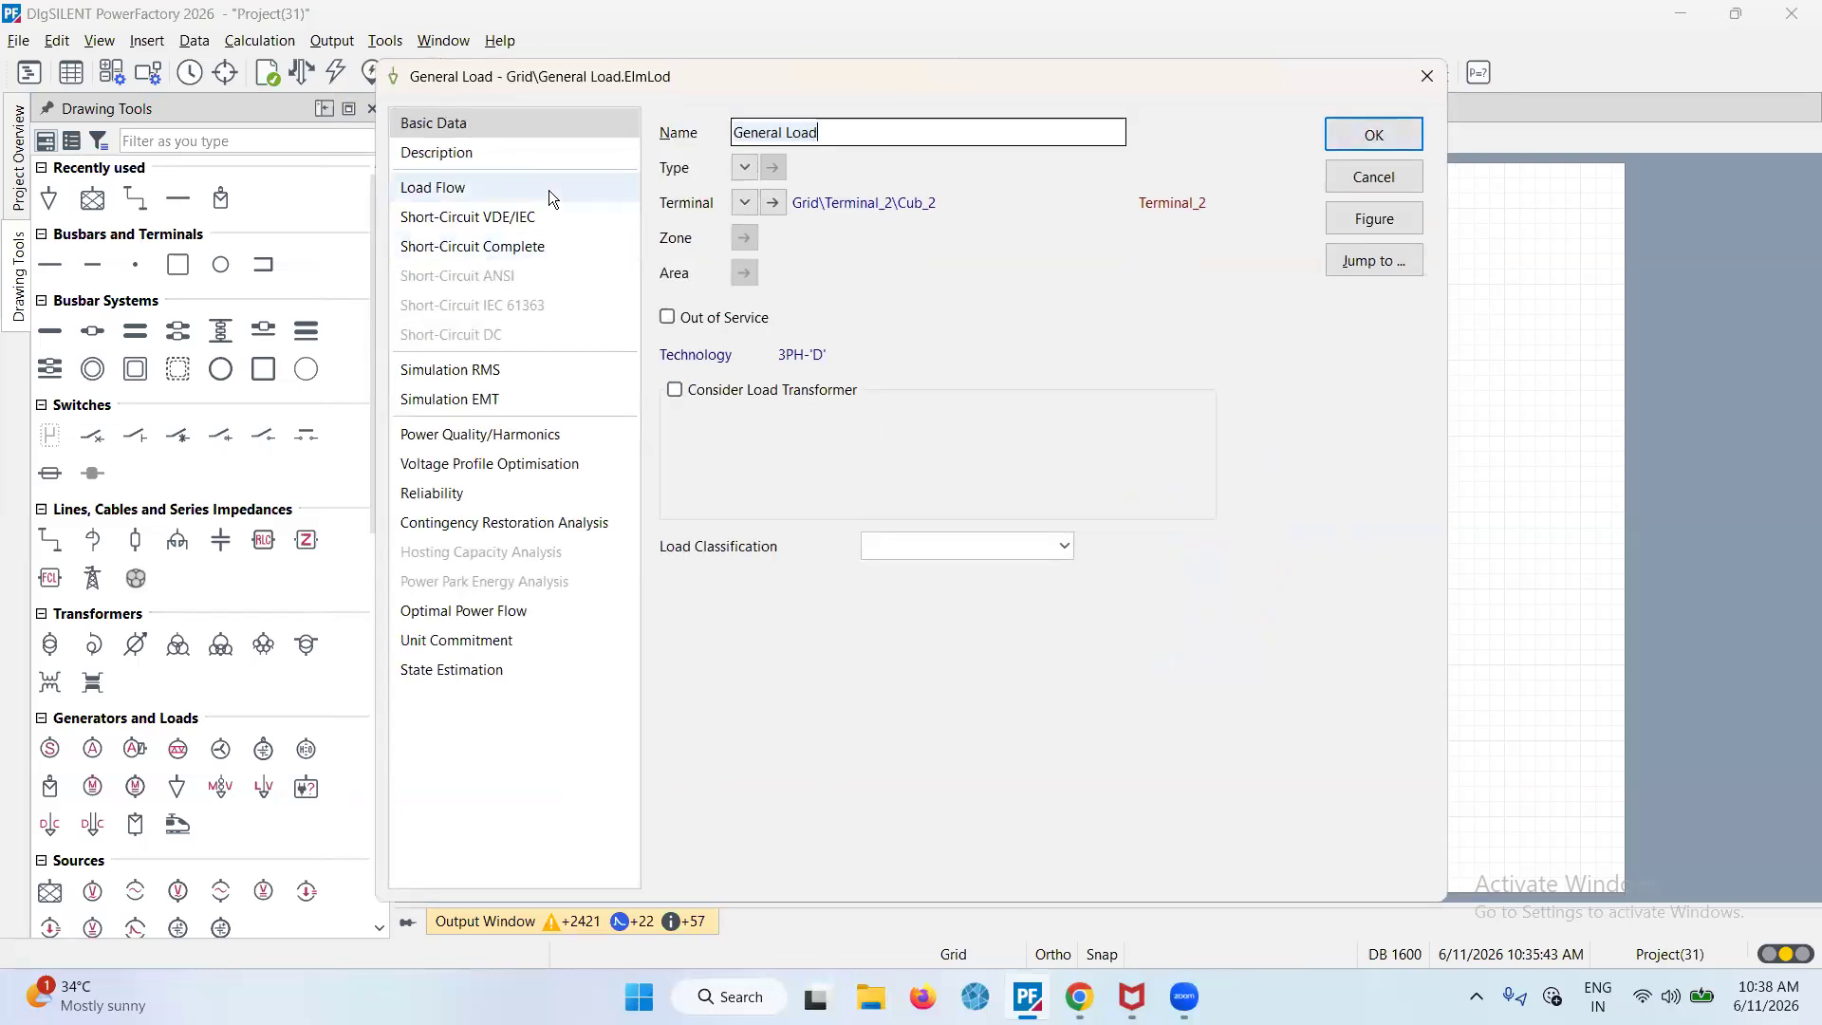
pyautogui.click(548, 190)
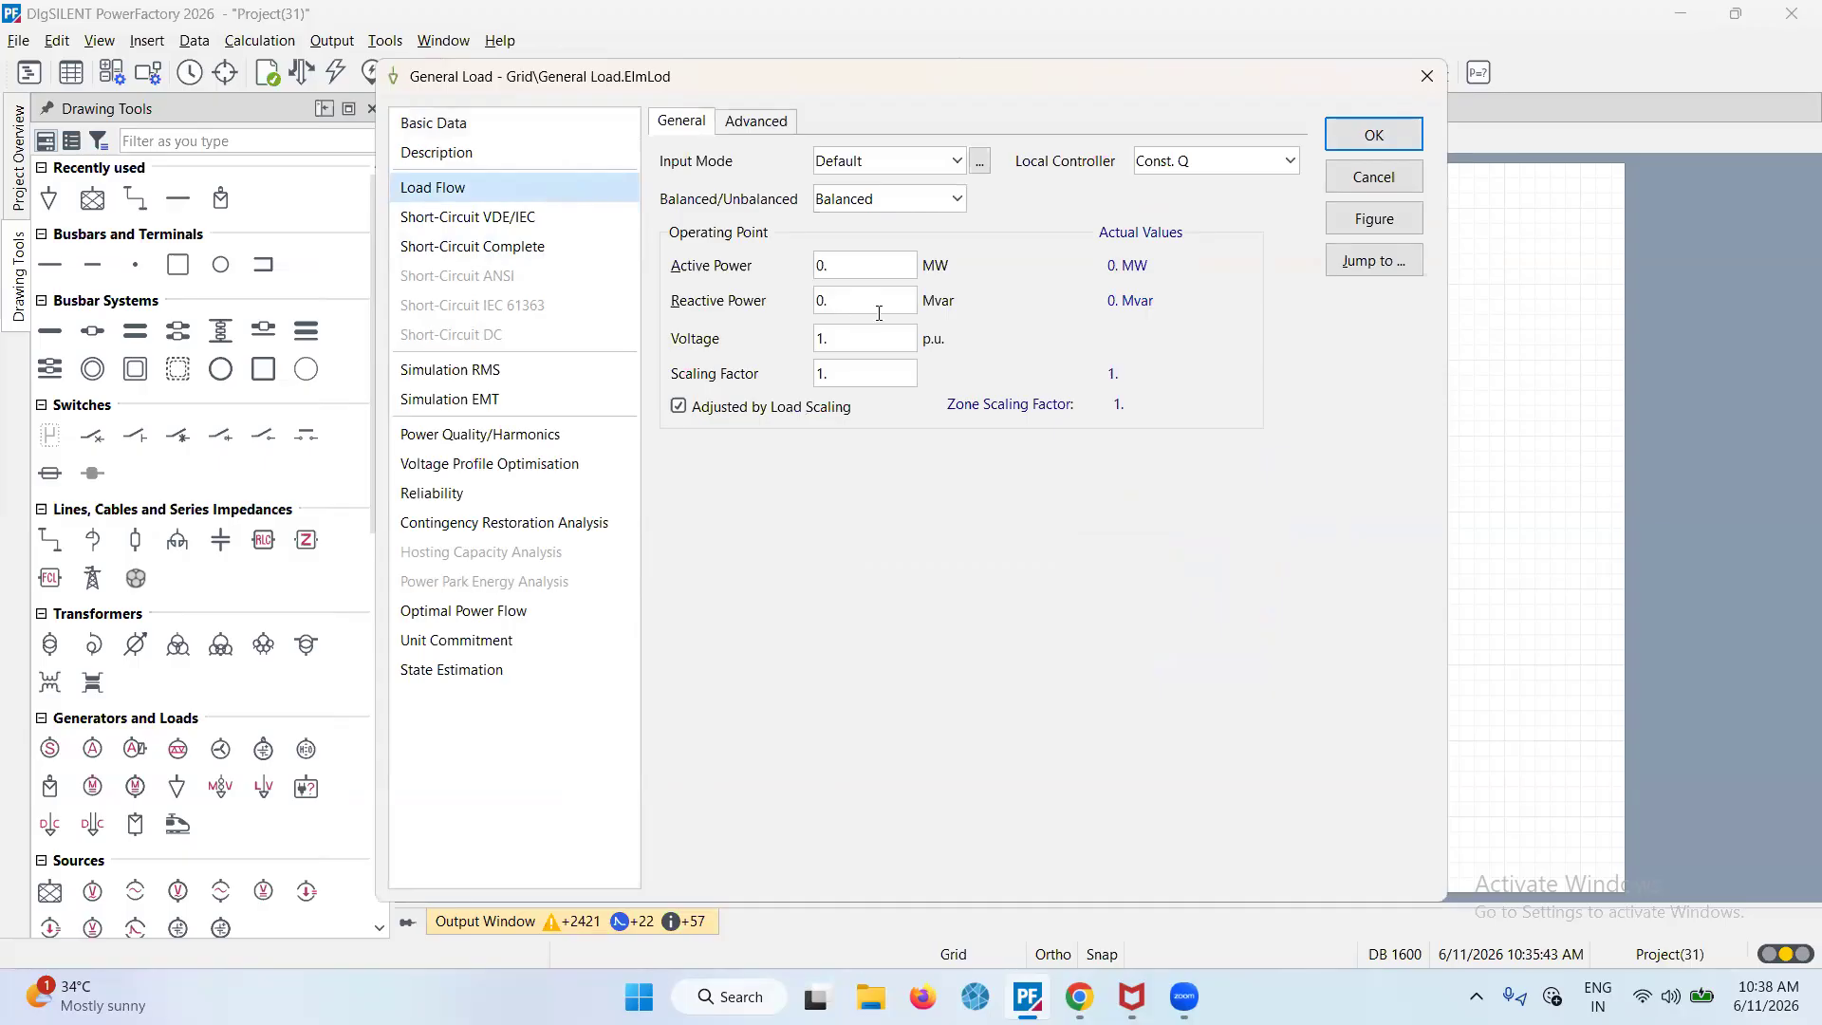
pyautogui.click(822, 266)
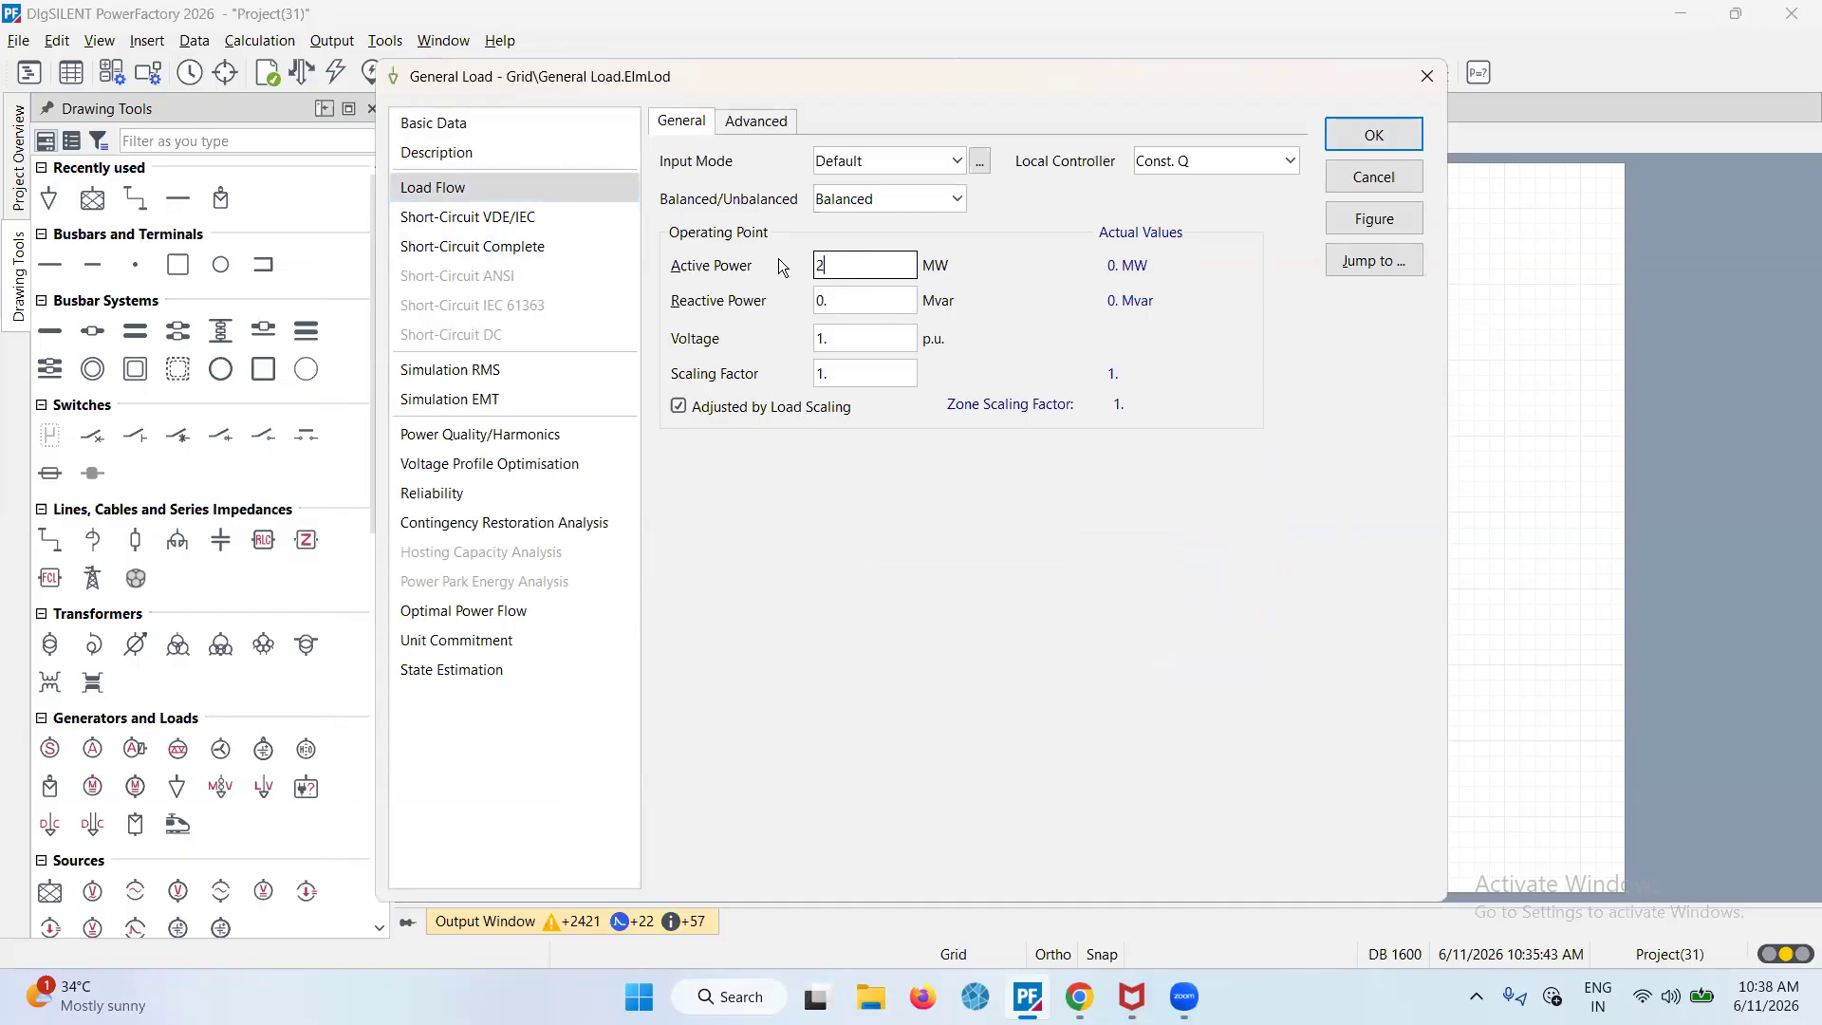
pyautogui.write('5')
pyautogui.press('Tab')
pyautogui.press('Return')
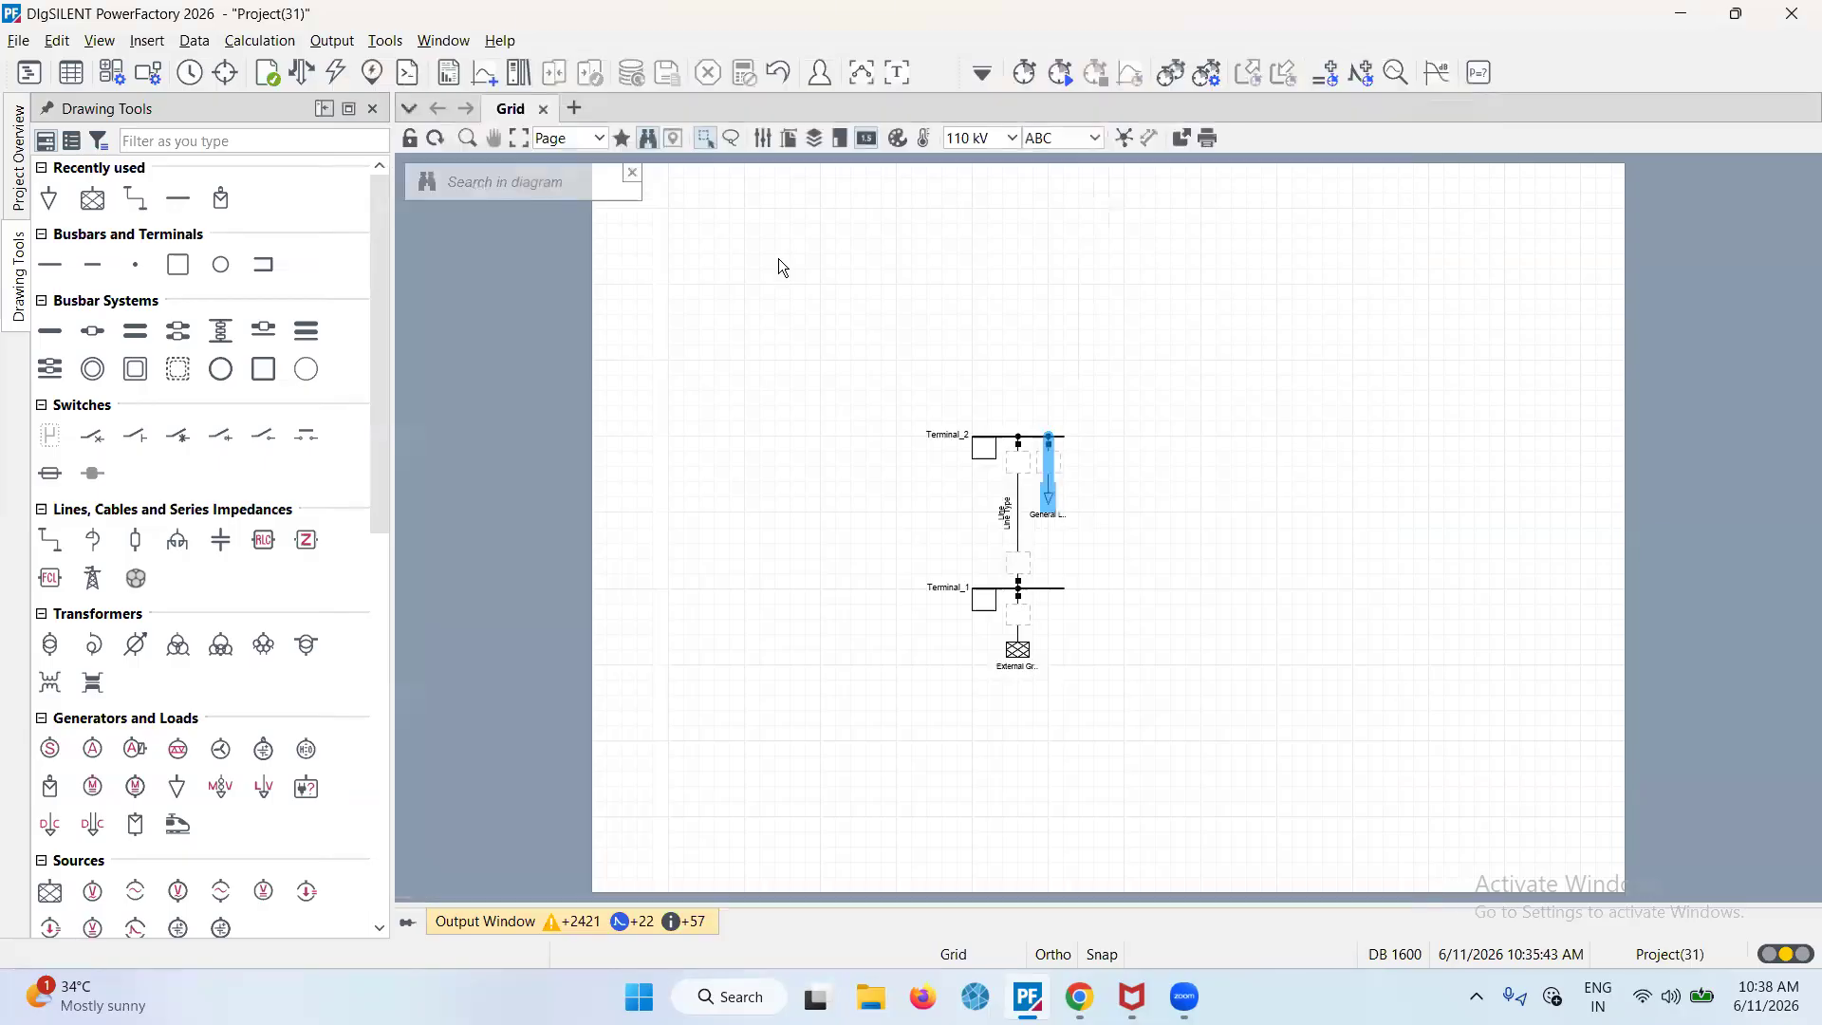
# Run a balanced, positive-sequence AC load flow calculation on the grid
pyautogui.click(303, 83)
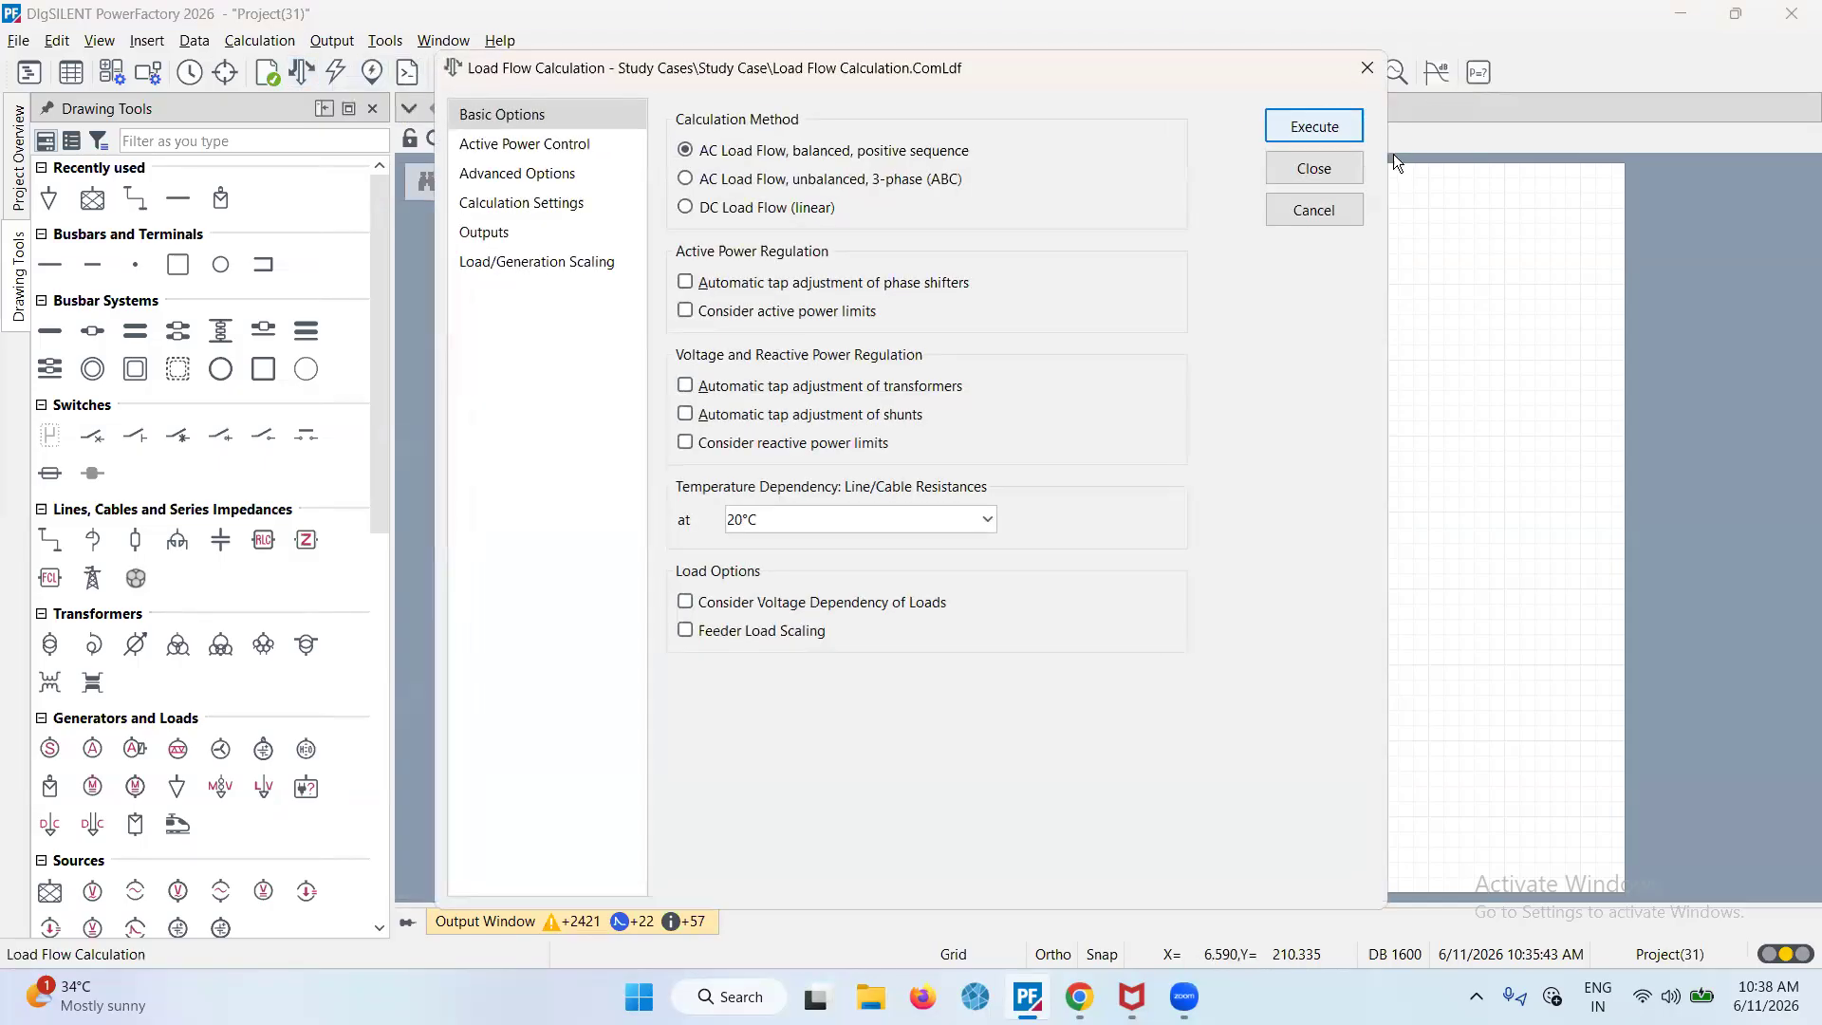
pyautogui.click(1340, 135)
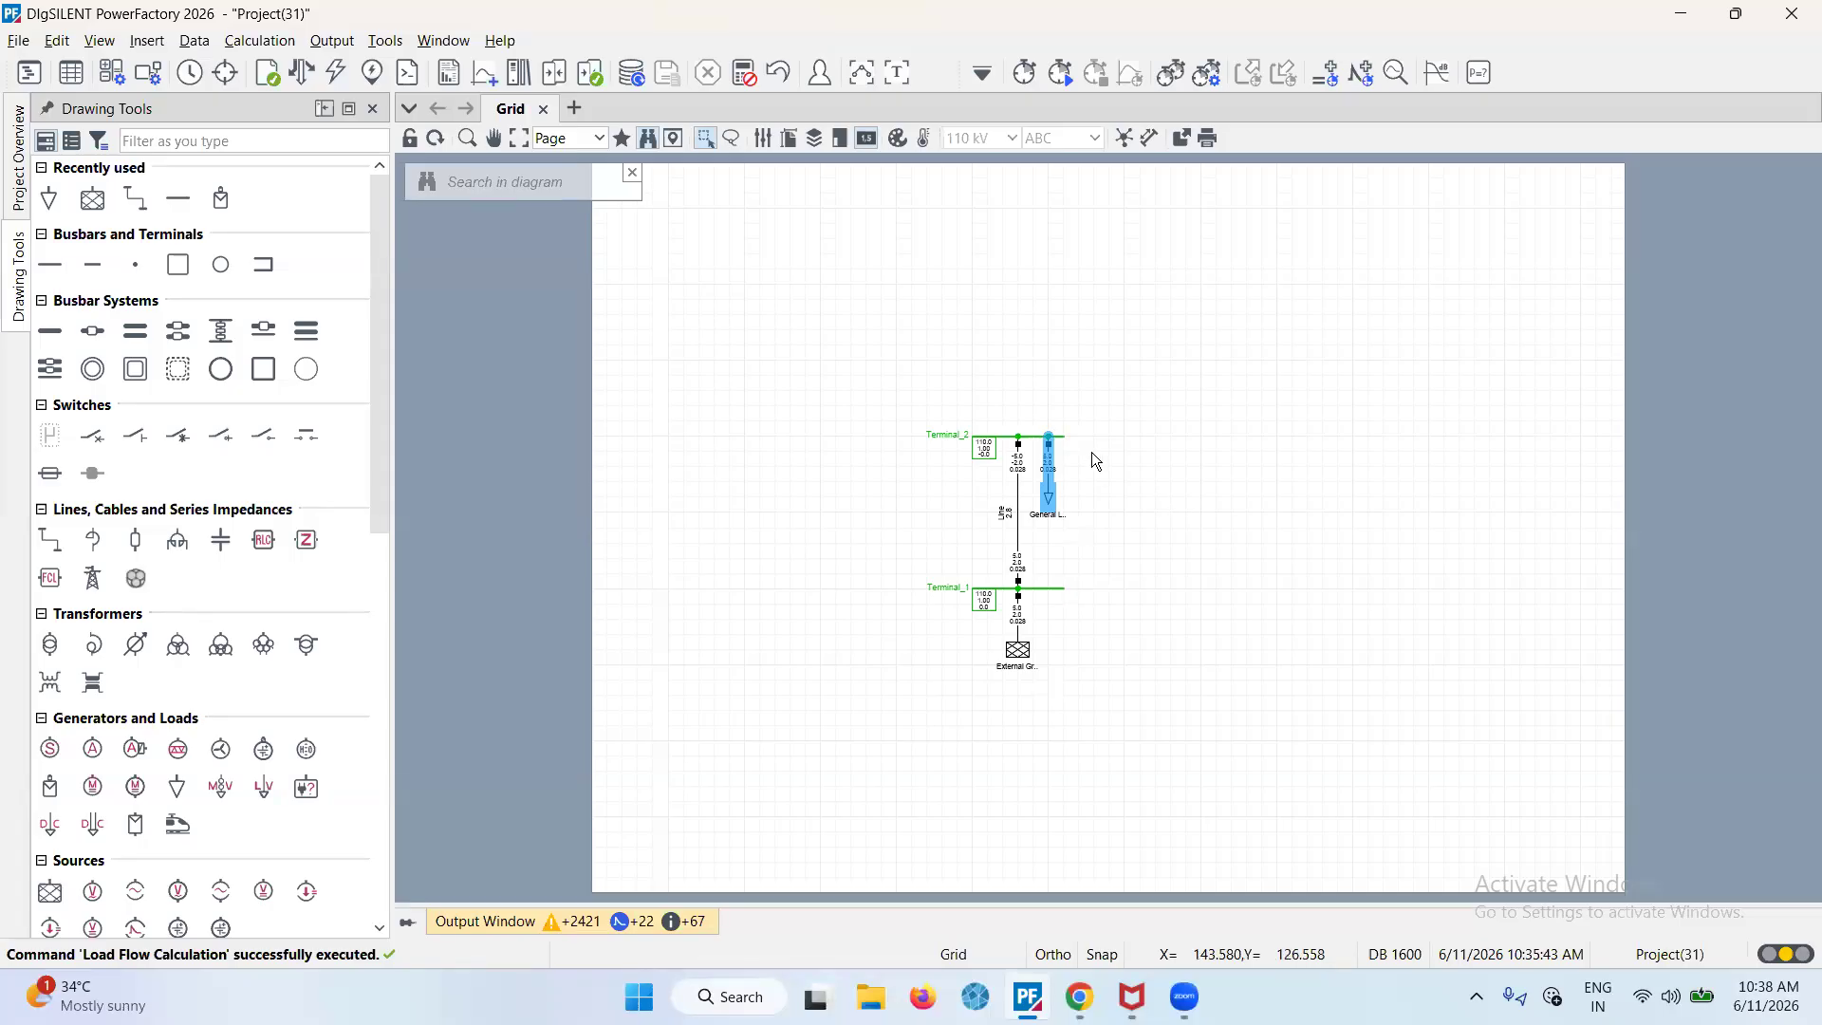
pyautogui.click(1141, 534)
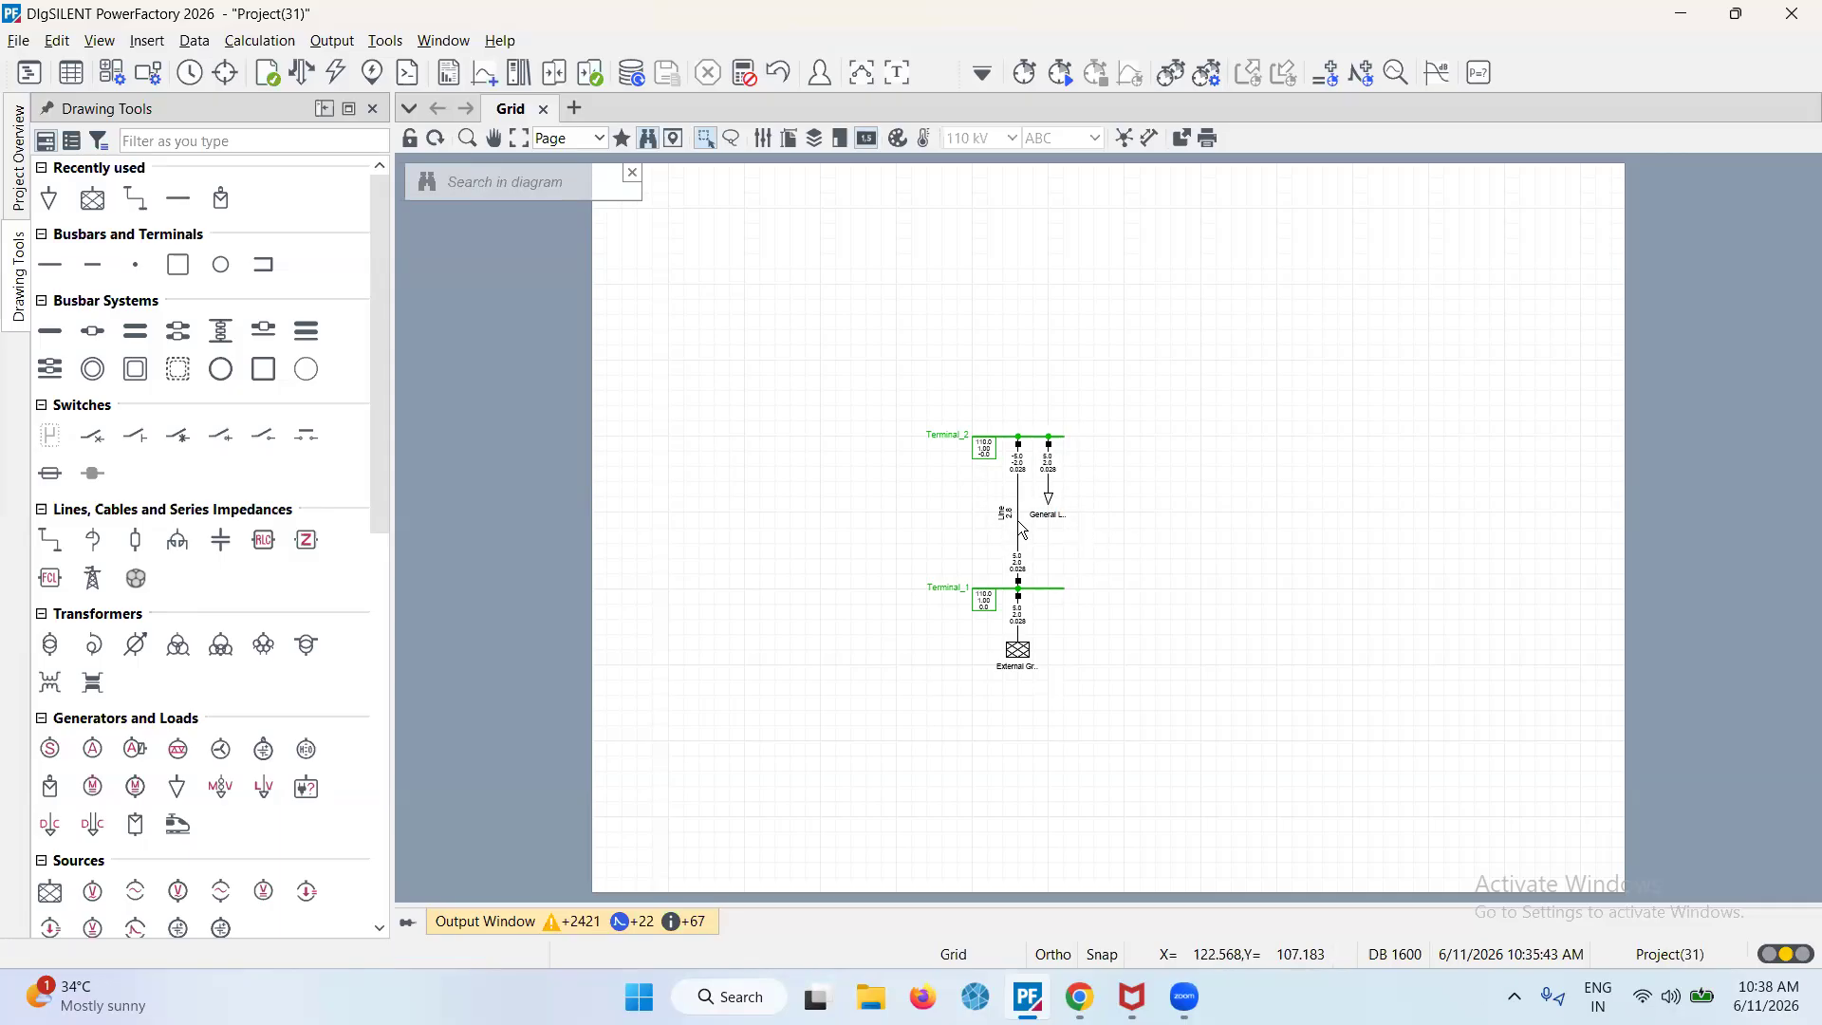
# Lengthen the Terminal_2 busbar on its left end to make room for another element
pyautogui.scroll(1, 1022, 529)
pyautogui.scroll(1, 1022, 530)
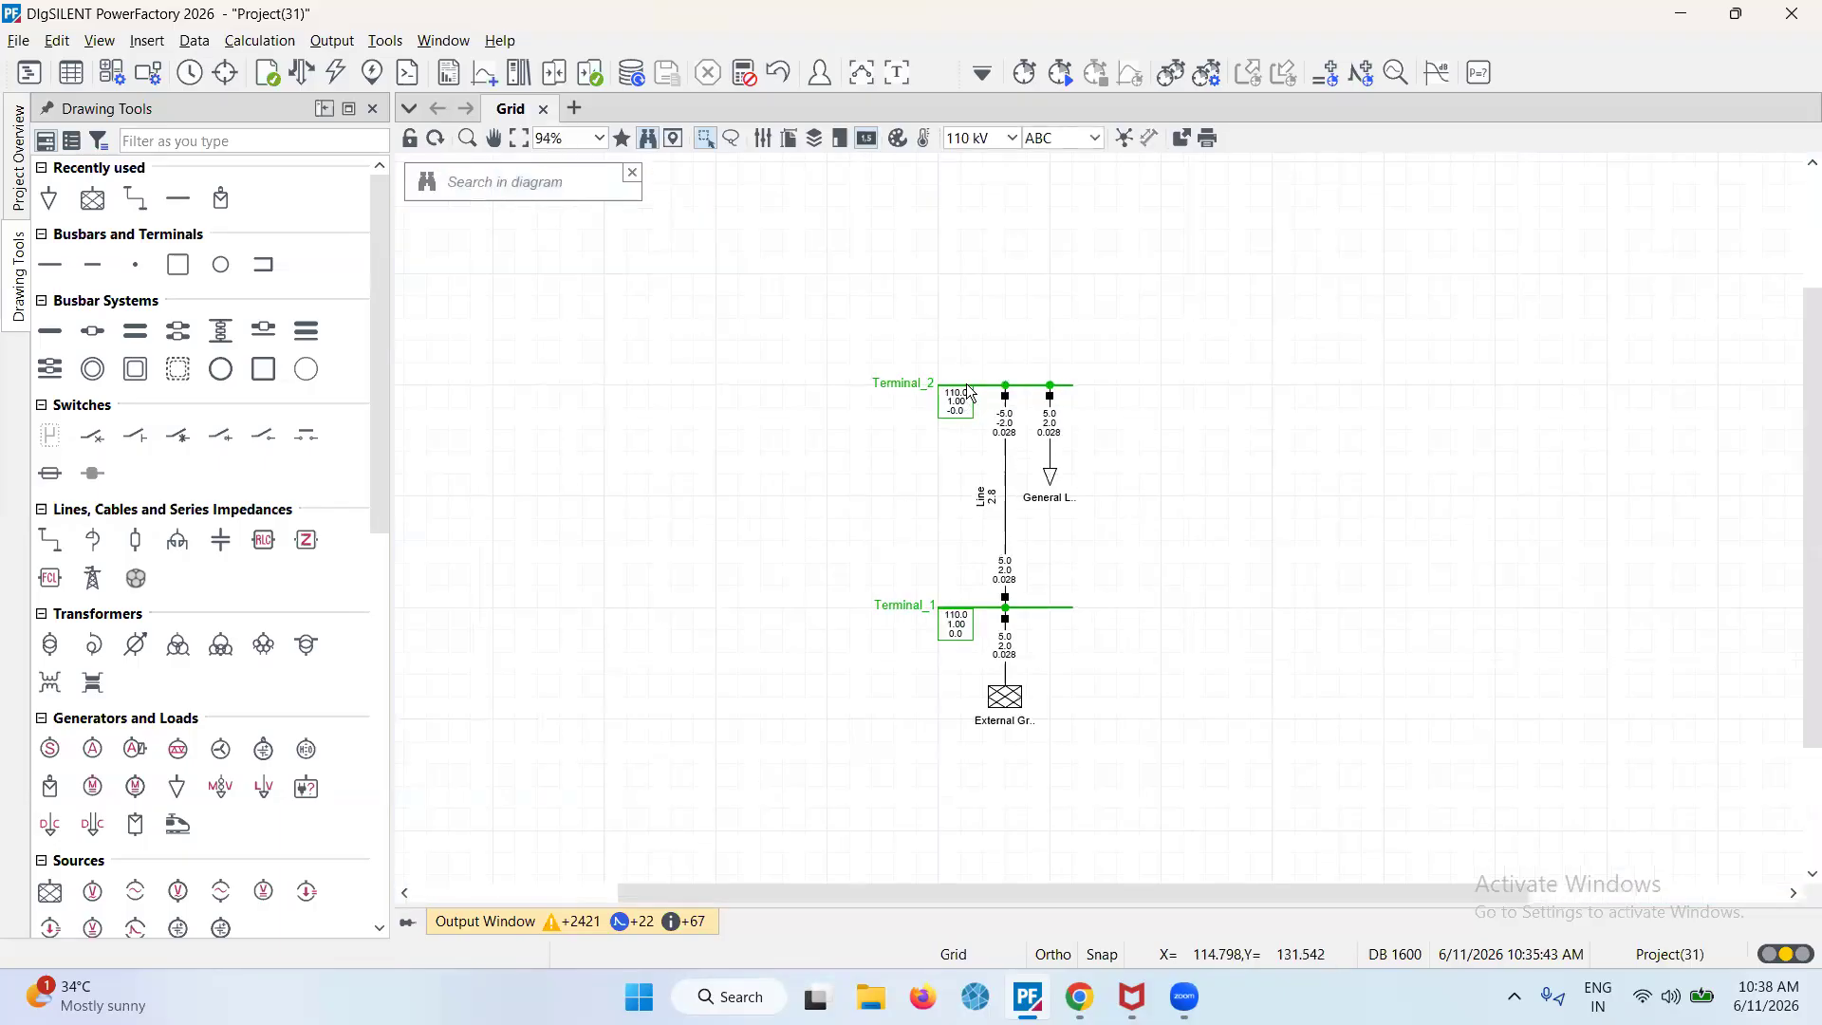
pyautogui.click(944, 388)
pyautogui.moveTo(944, 389); pyautogui.dragTo(874, 391)
pyautogui.click(867, 480)
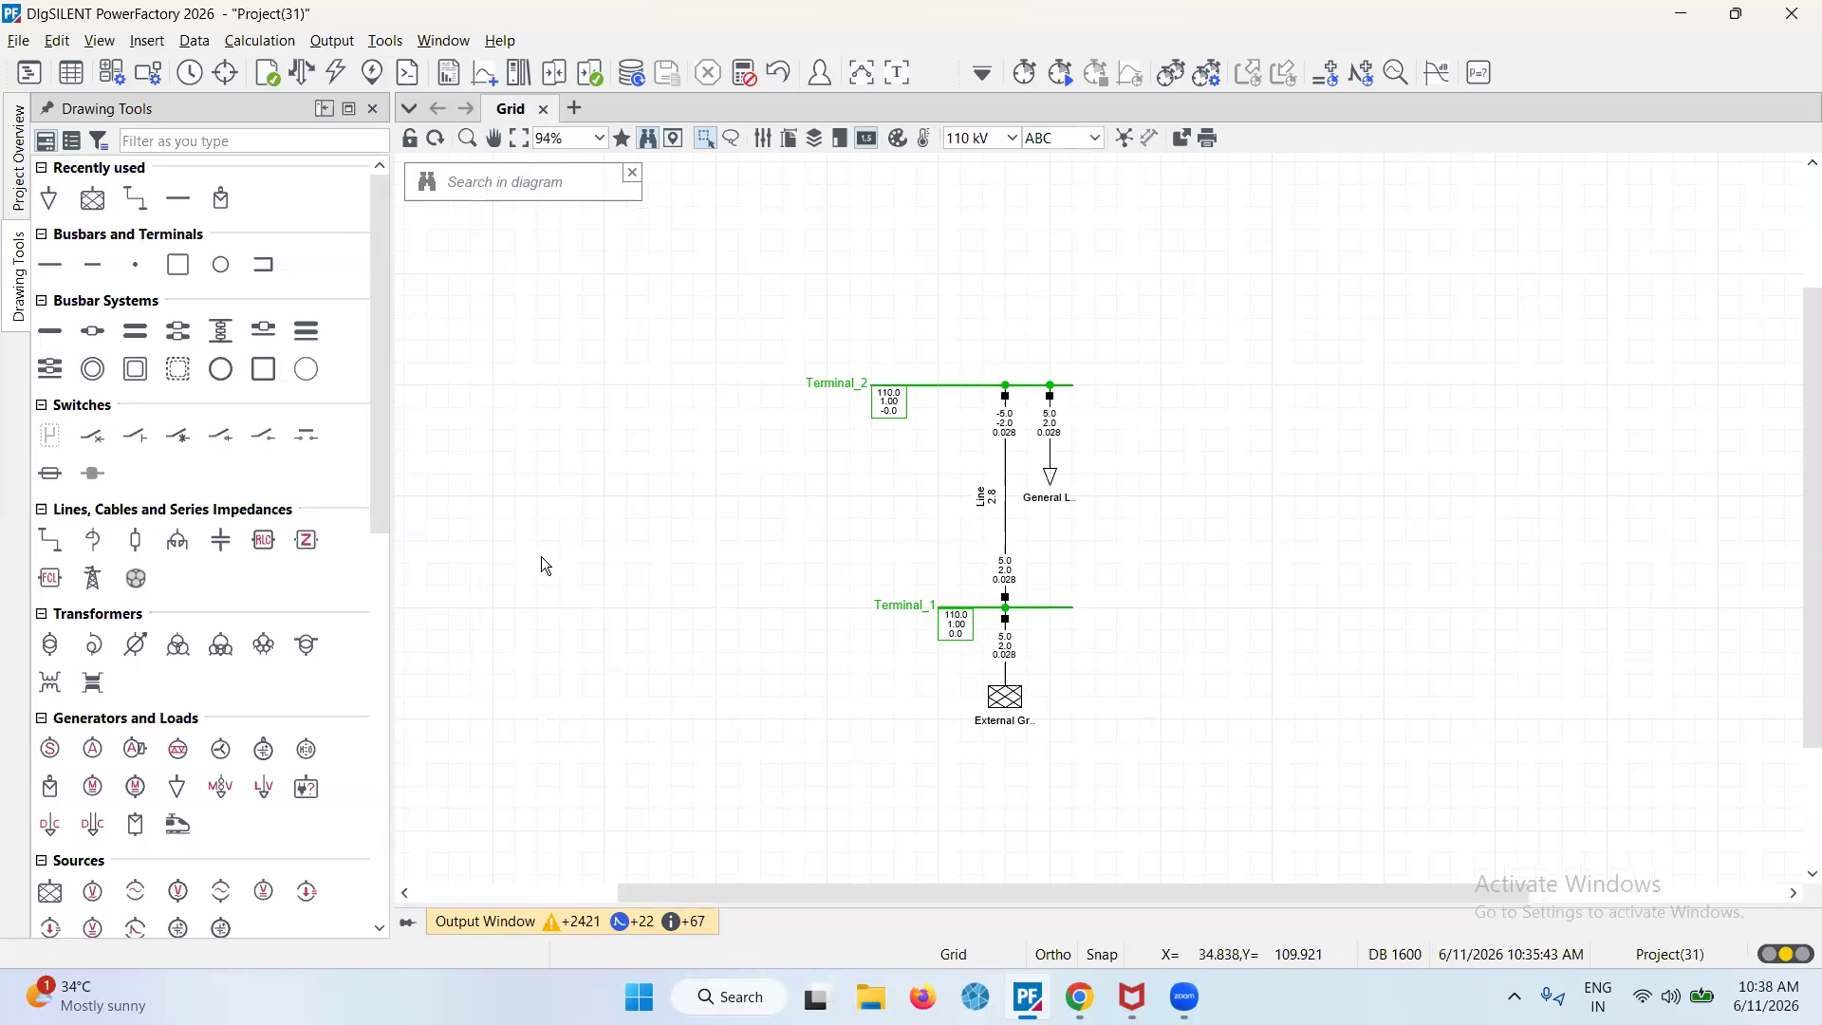
# Add a PV system to the Terminal_2 busbar, left of the line
pyautogui.click(53, 790)
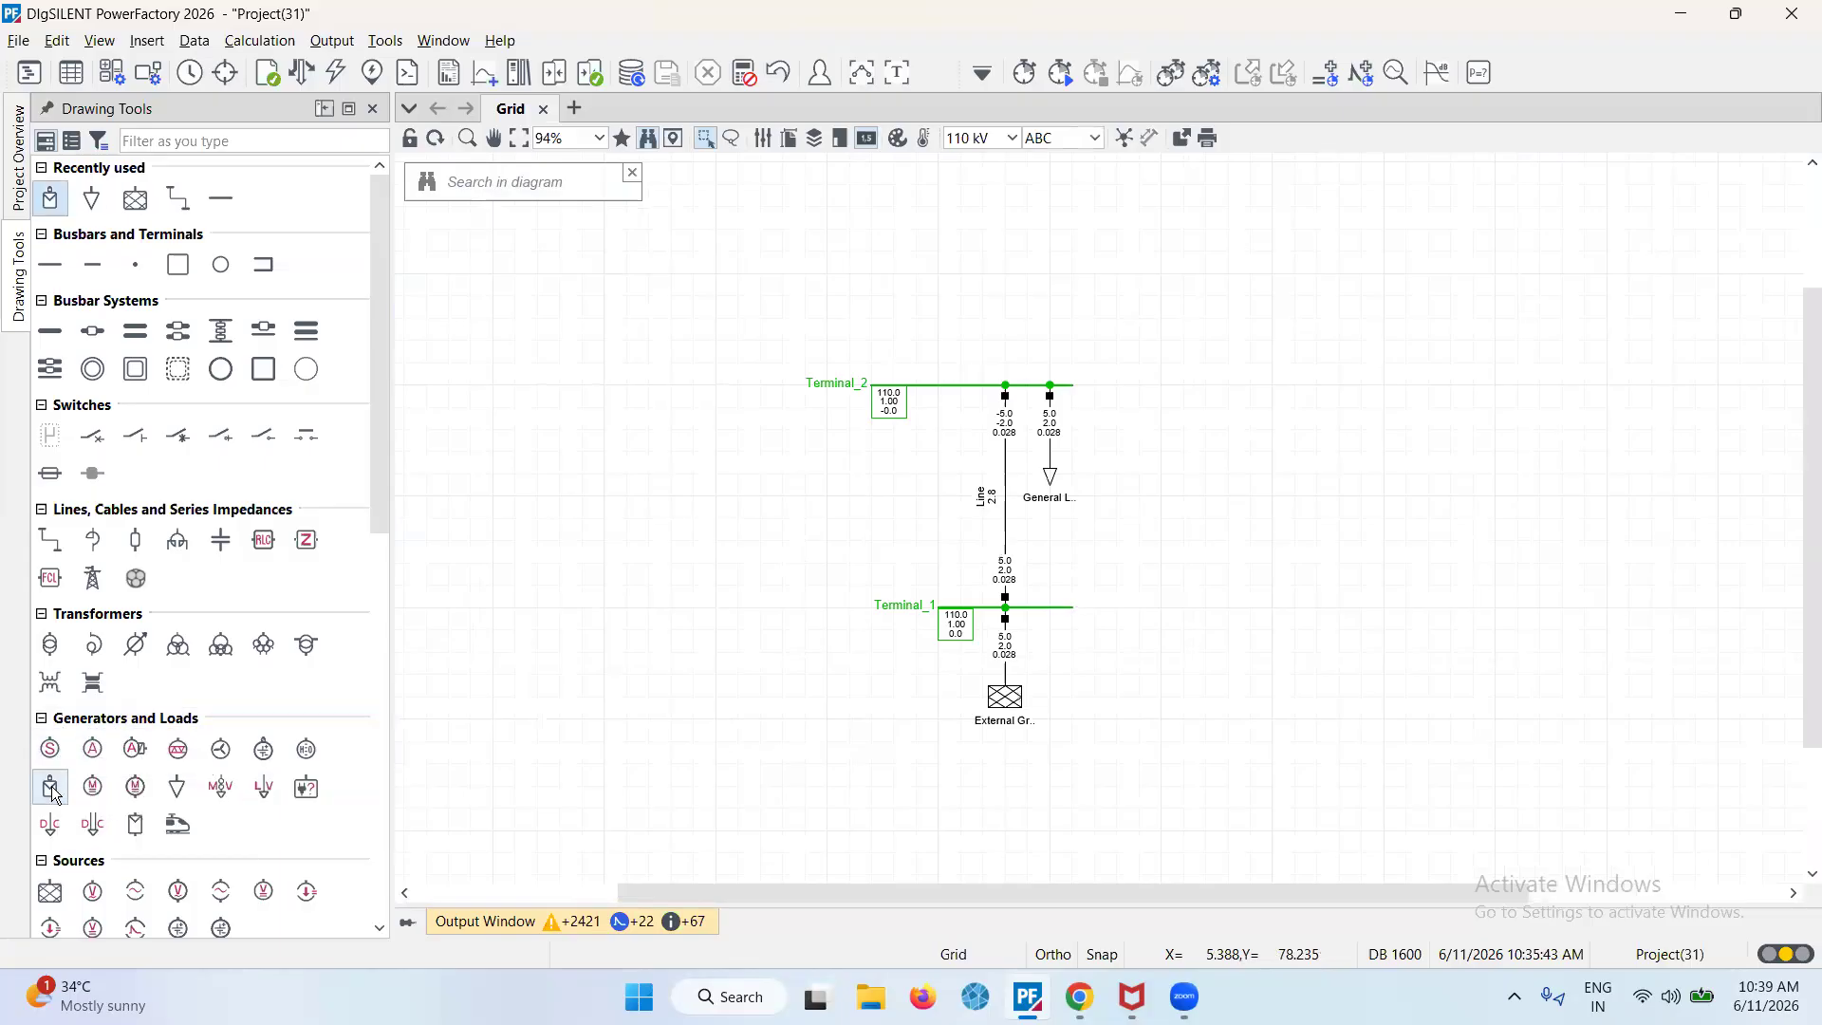
pyautogui.click(940, 388)
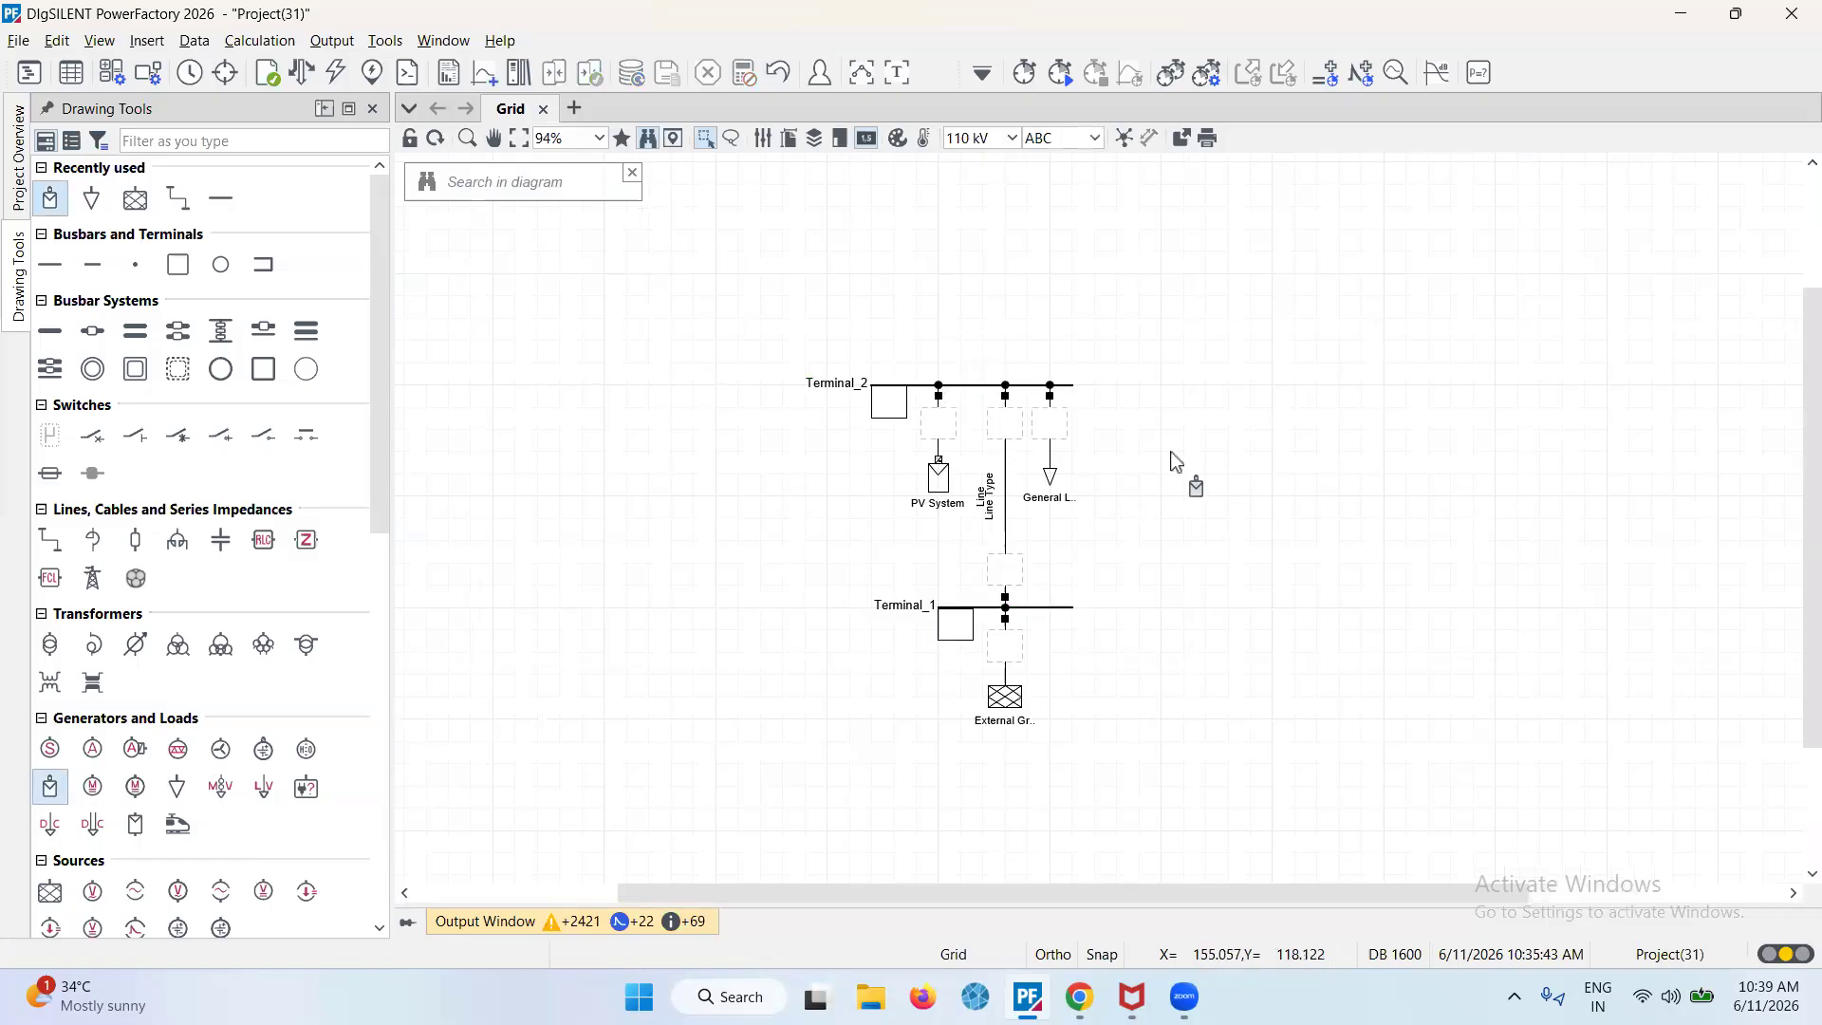
pyautogui.press('Escape')
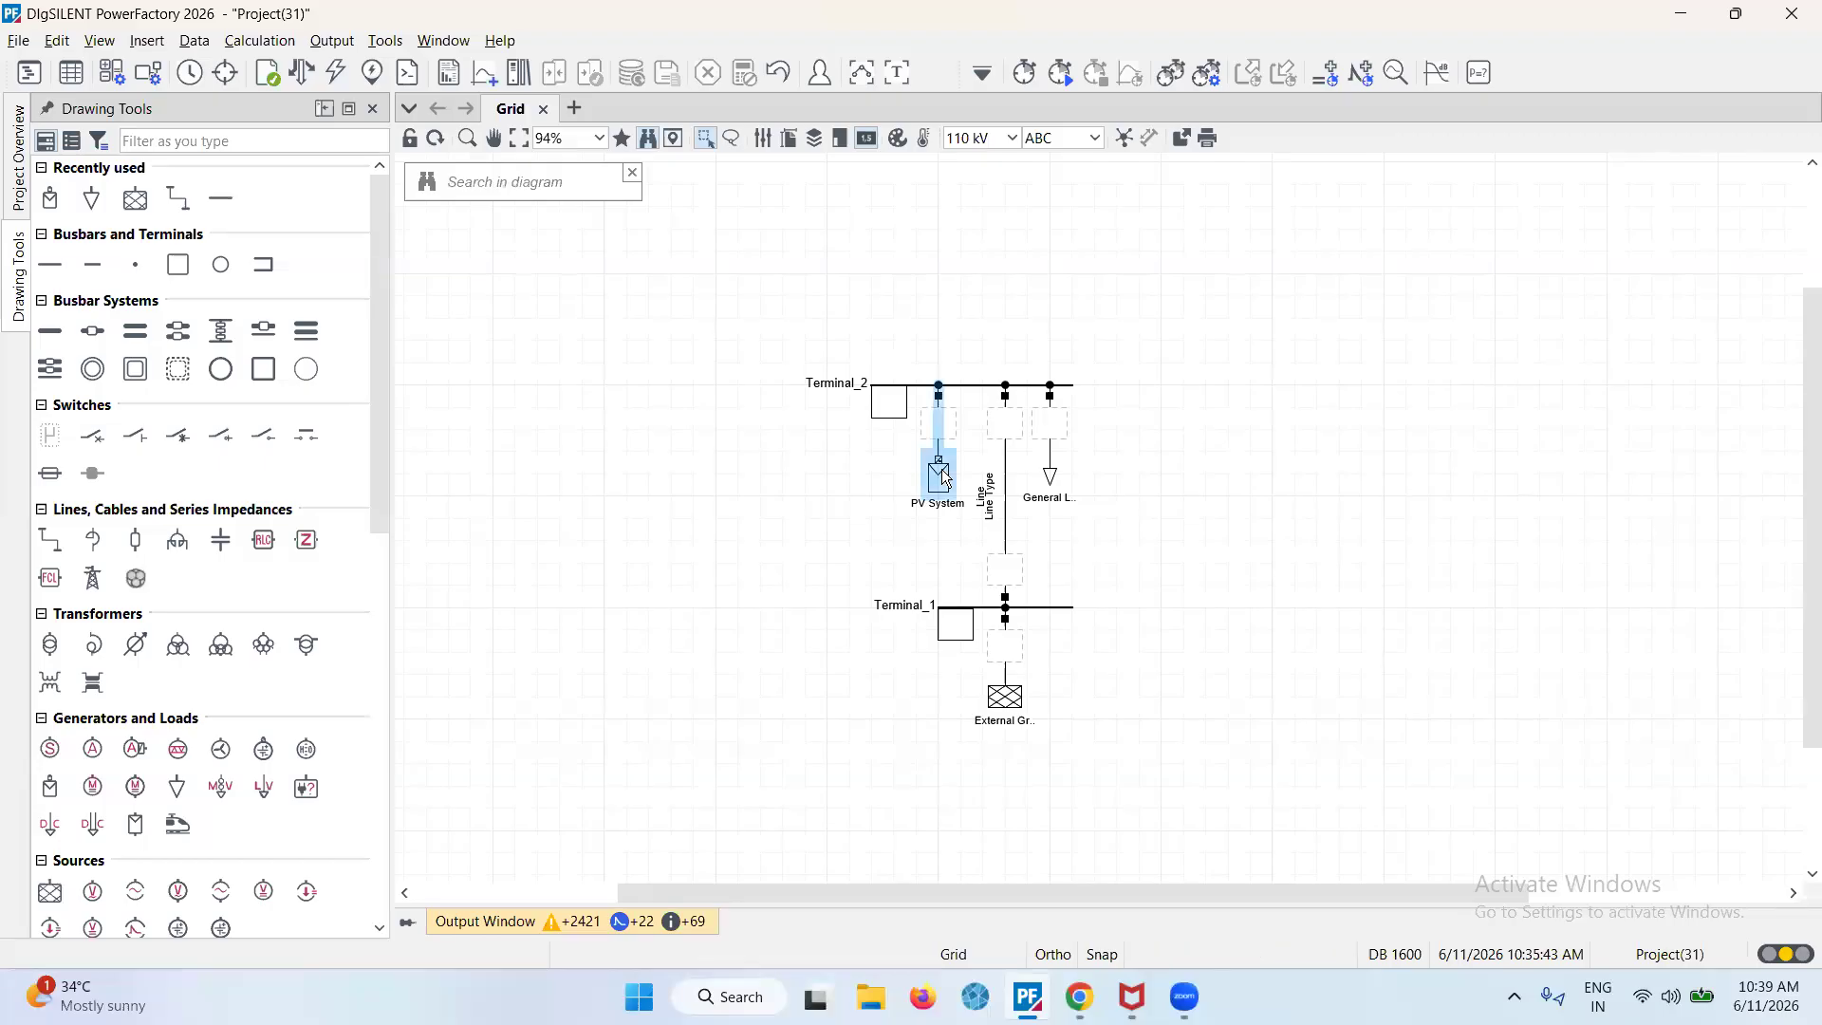
# Set the external grid's load flow bus type to SL
pyautogui.doubleClick(1008, 710)
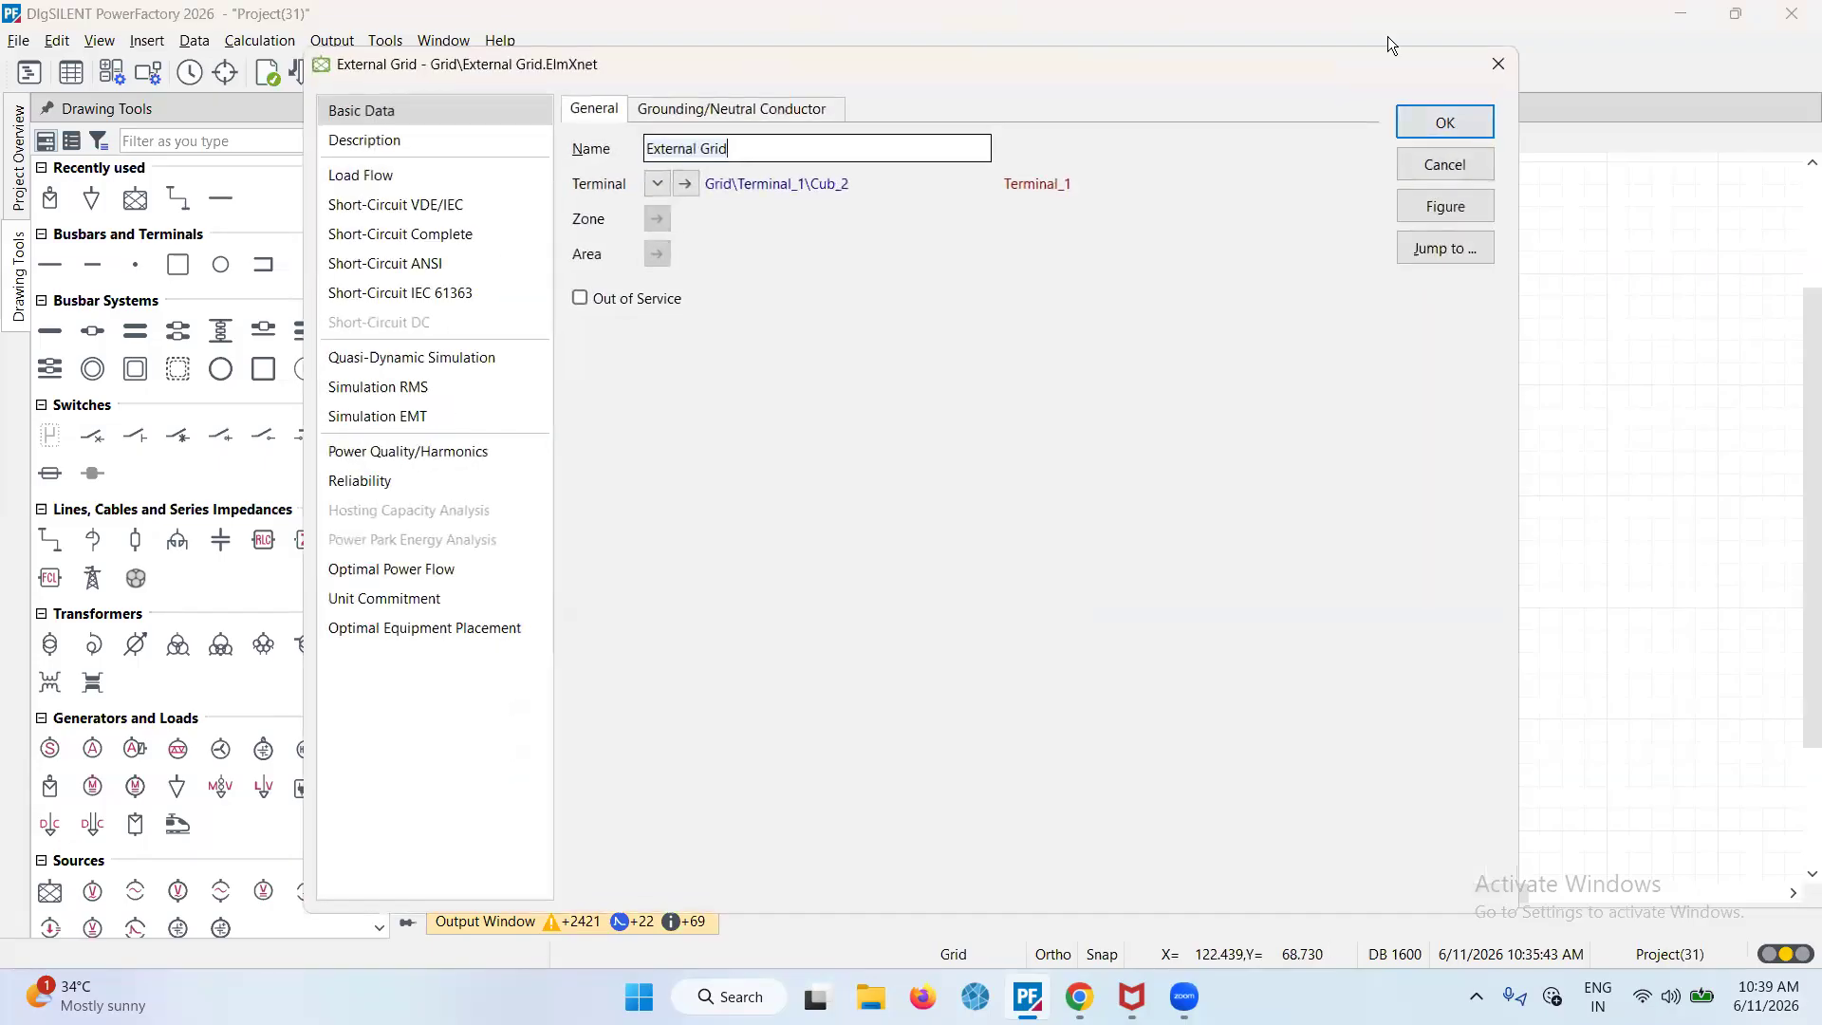
pyautogui.click(360, 174)
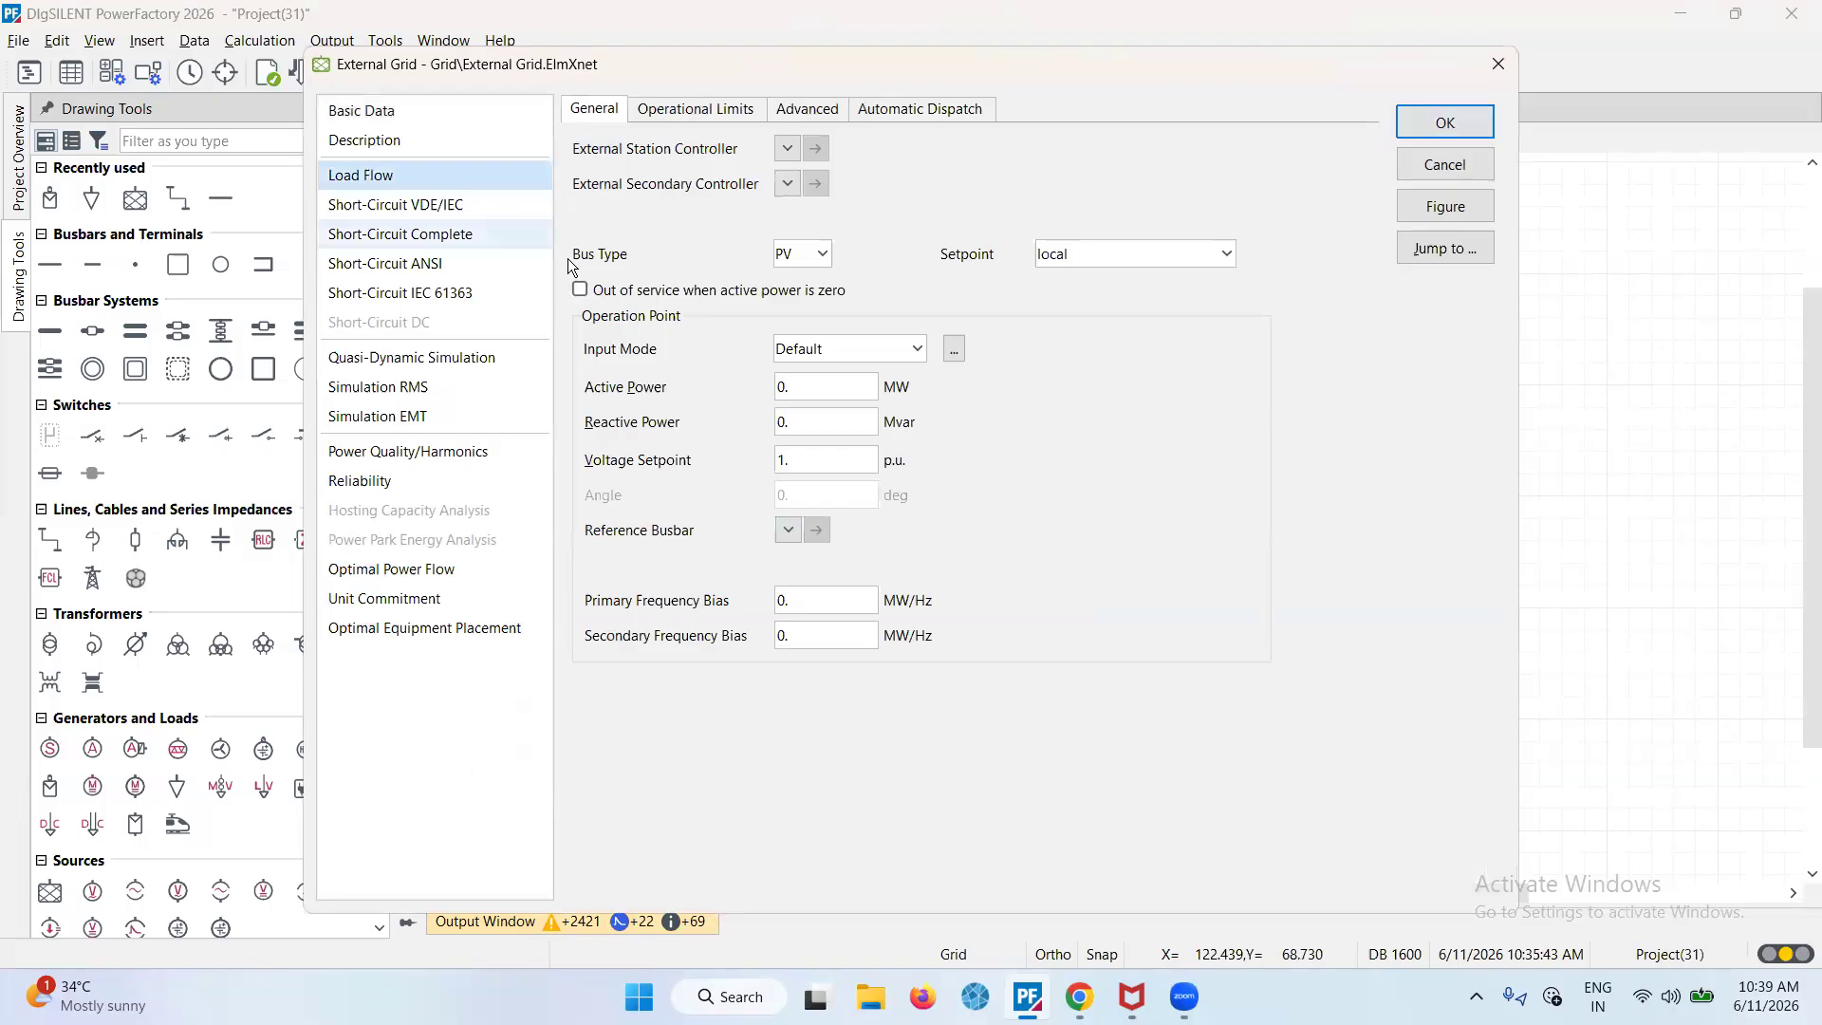
pyautogui.click(818, 257)
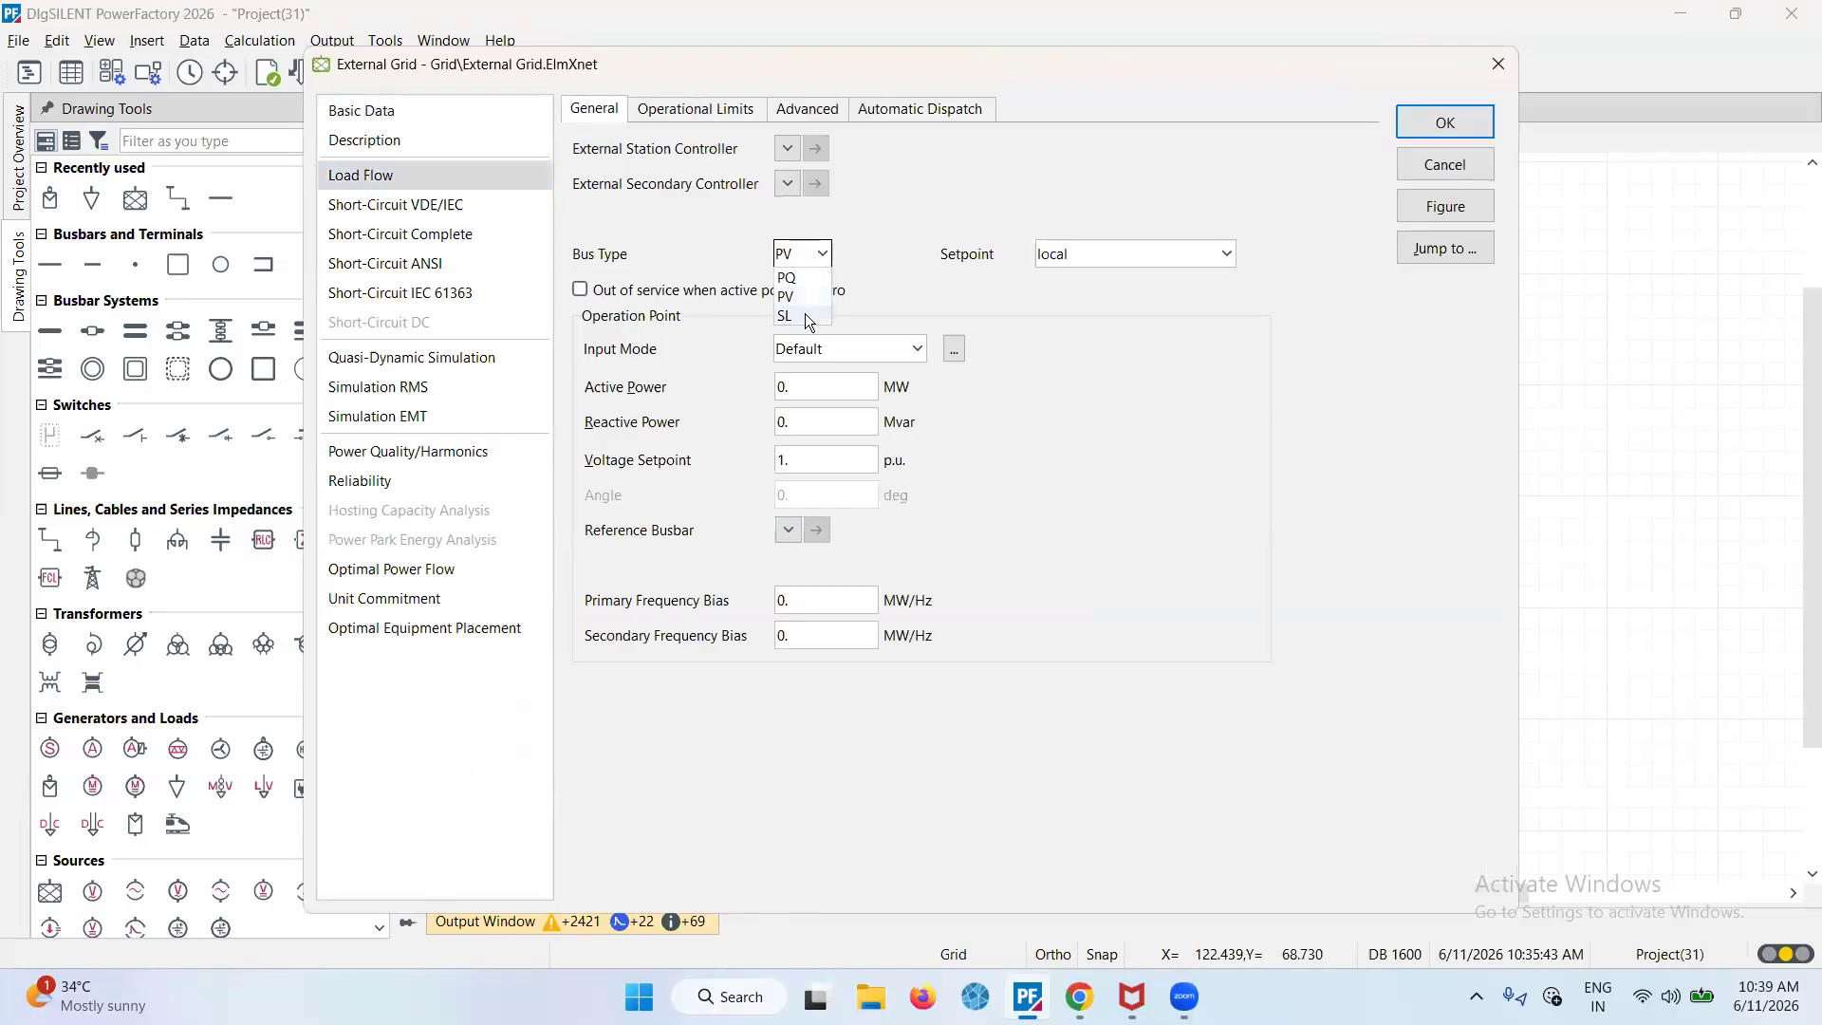
pyautogui.click(805, 315)
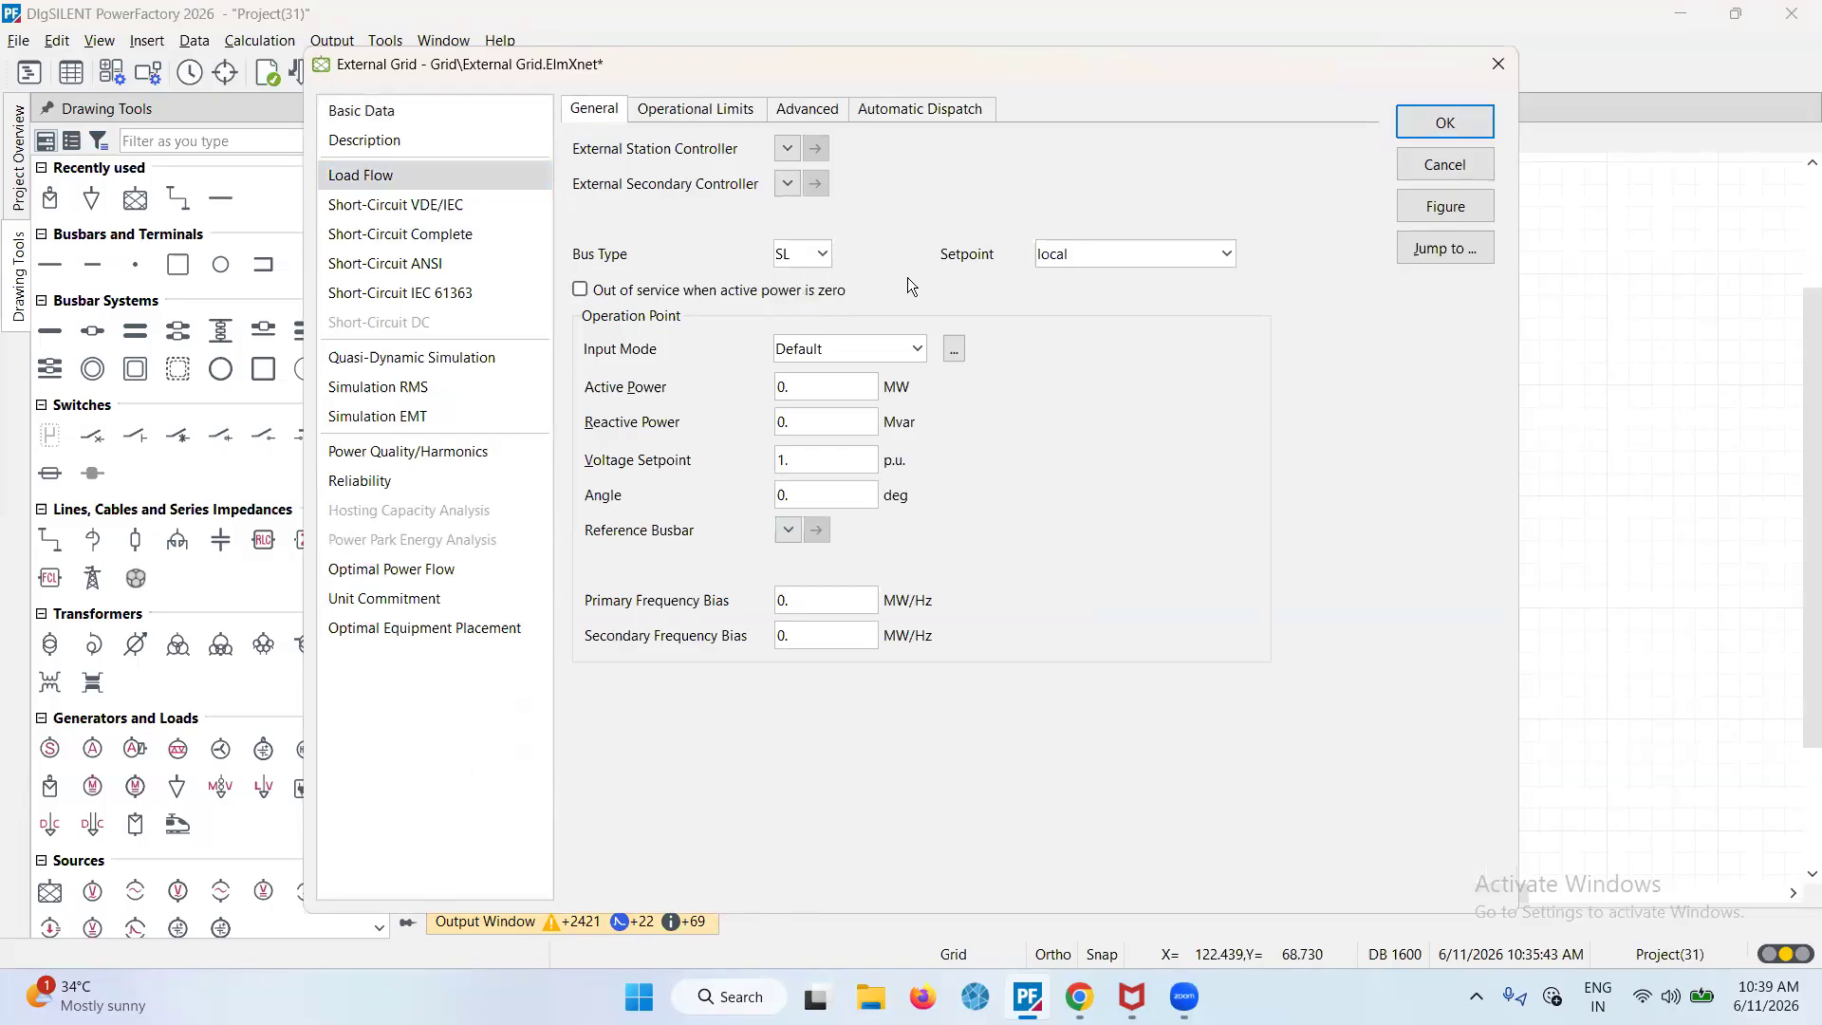
pyautogui.click(1443, 133)
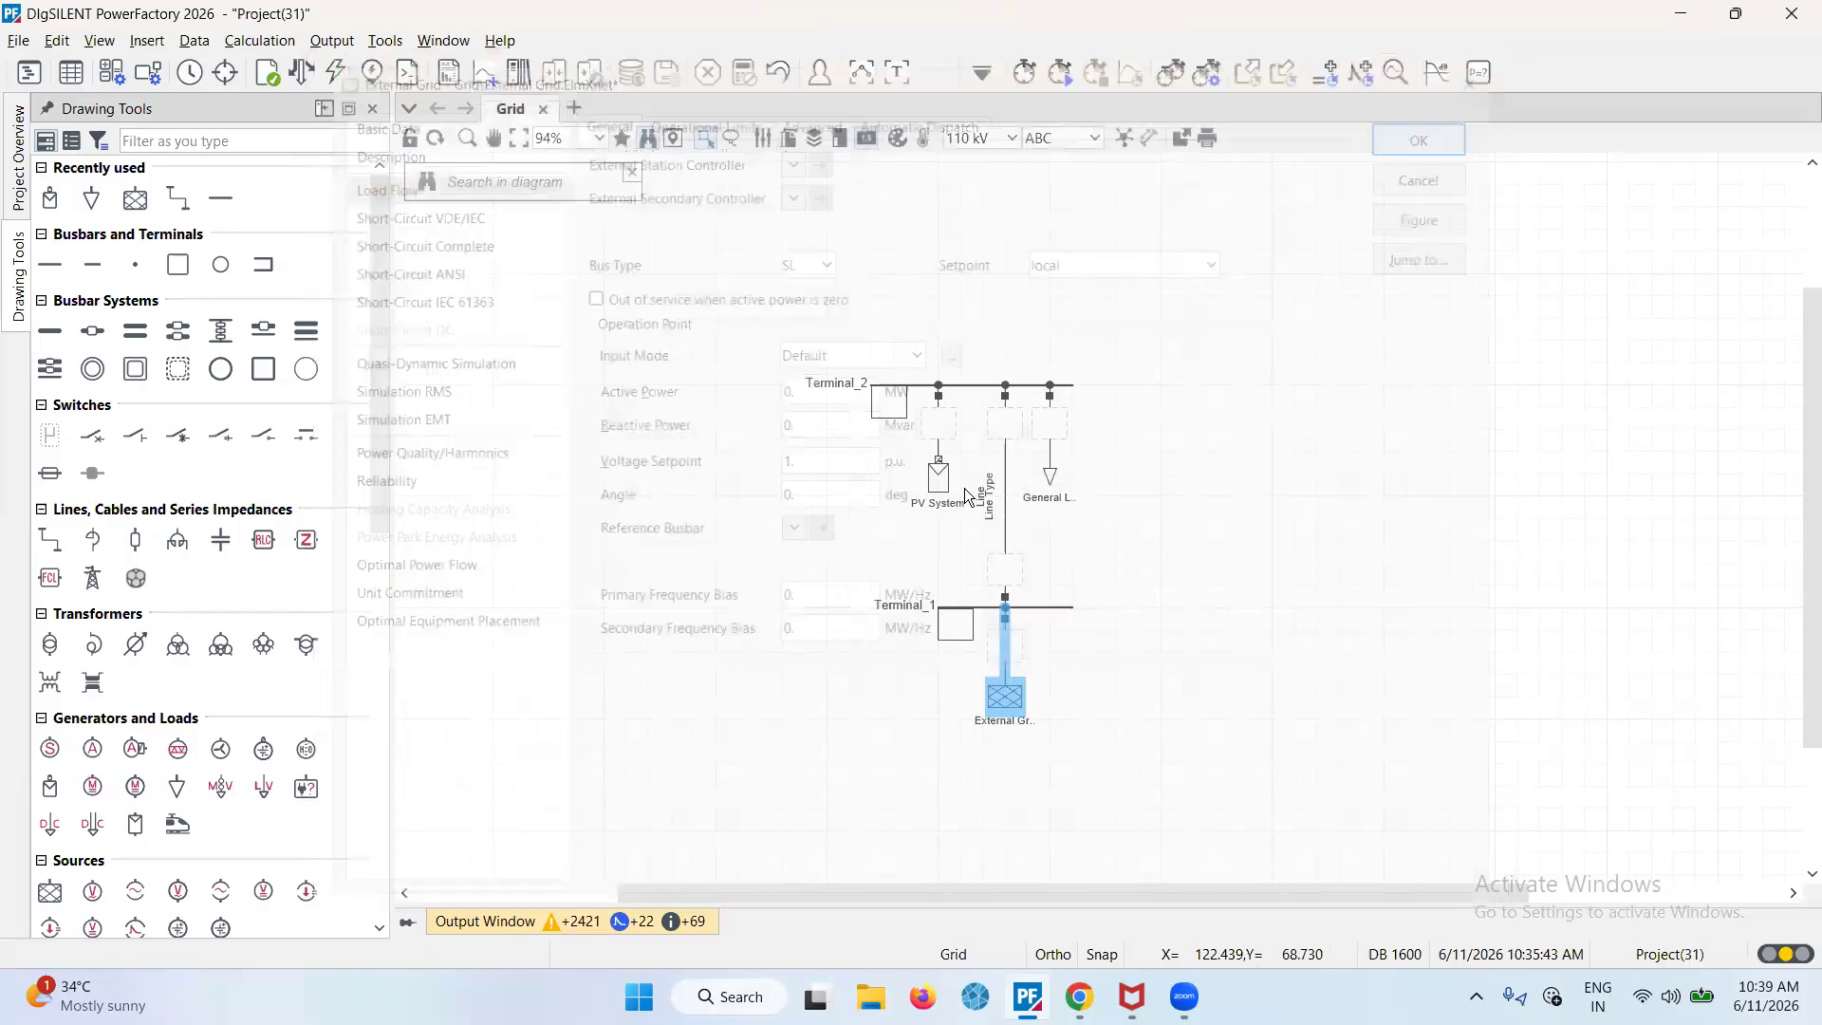
# Set the PV system's load flow active power to 3000 kW and its rated apparent power to 50000 kVA
pyautogui.doubleClick(940, 488)
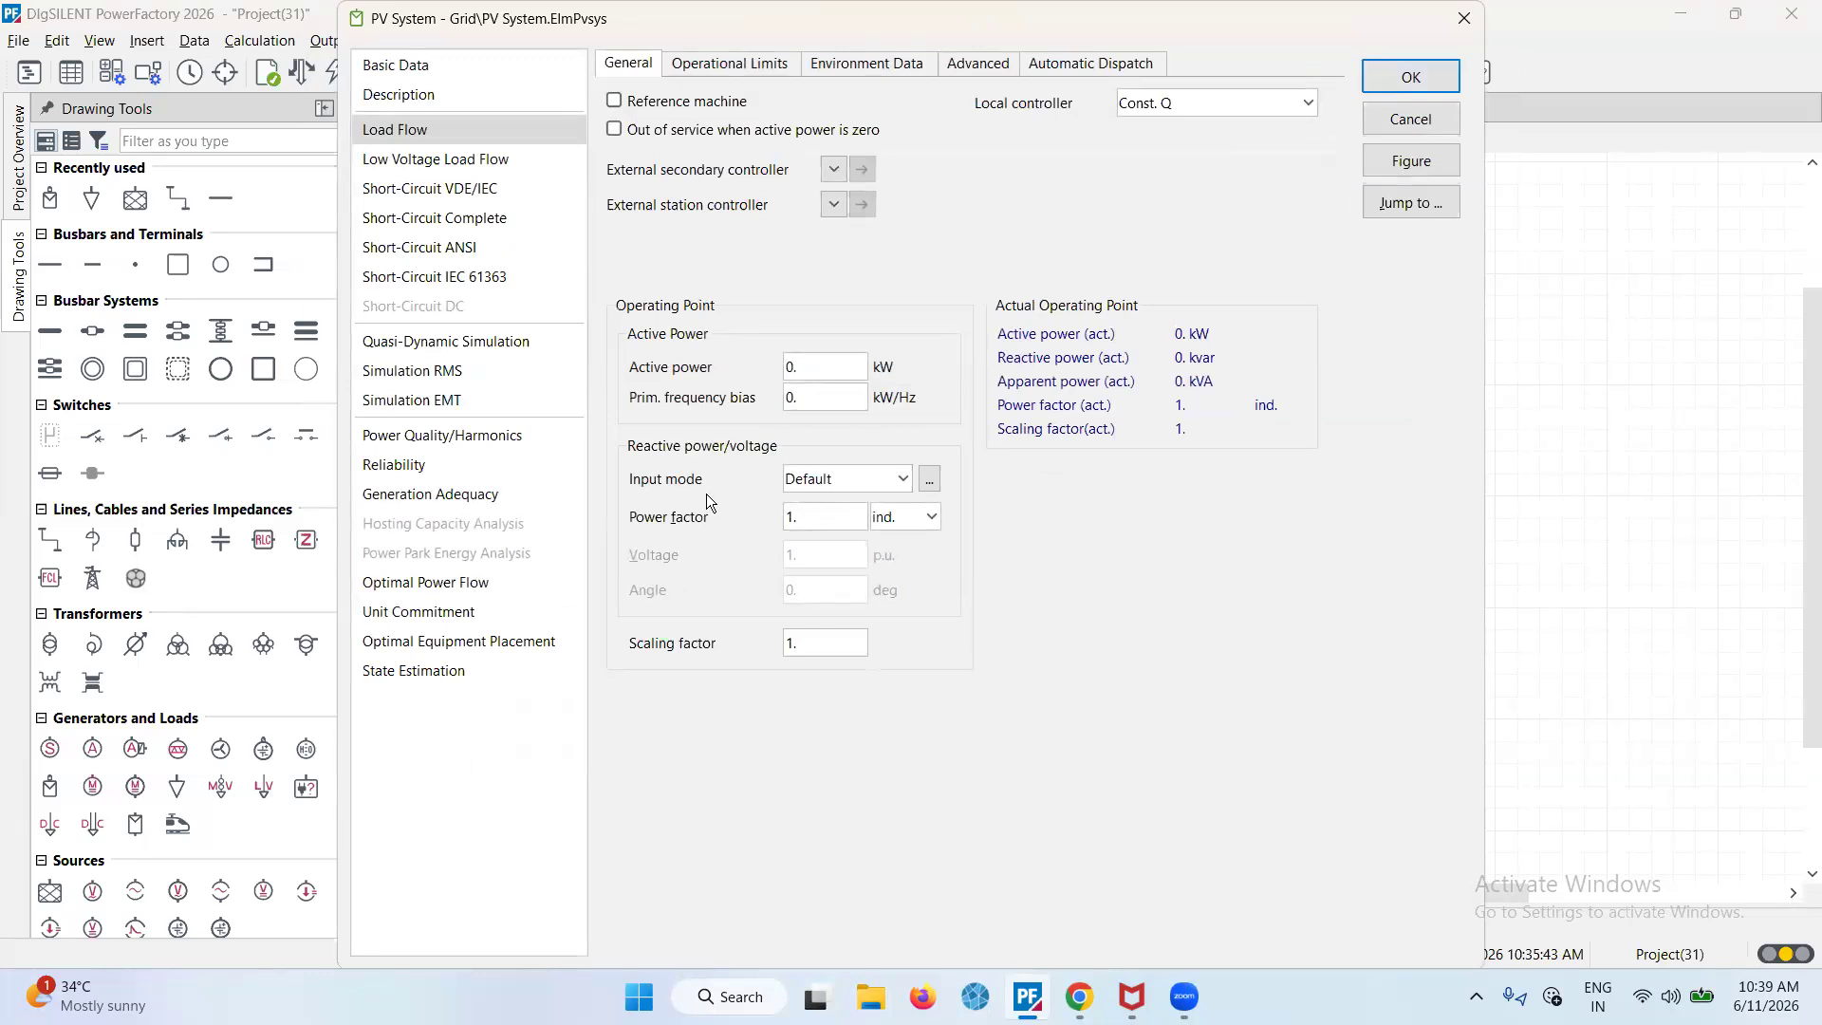
pyautogui.click(822, 367)
pyautogui.write('3000')
pyautogui.click(881, 328)
pyautogui.click(453, 70)
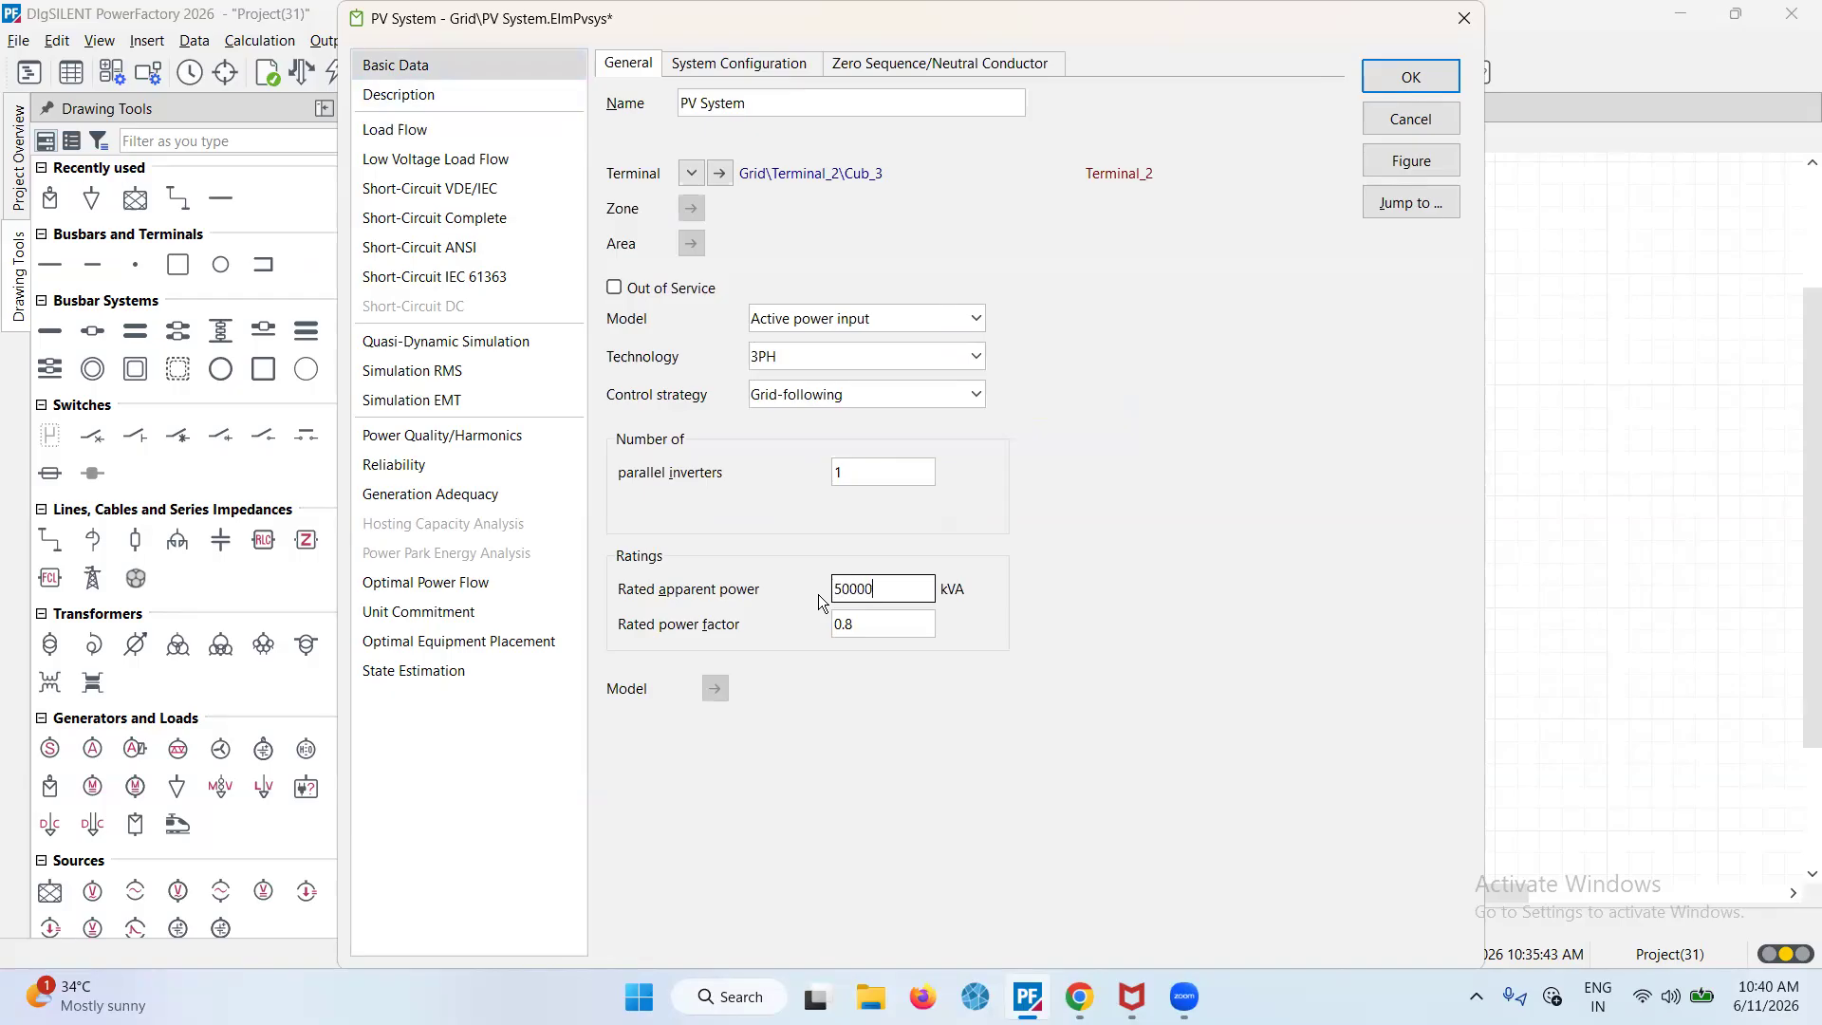
pyautogui.click(1394, 83)
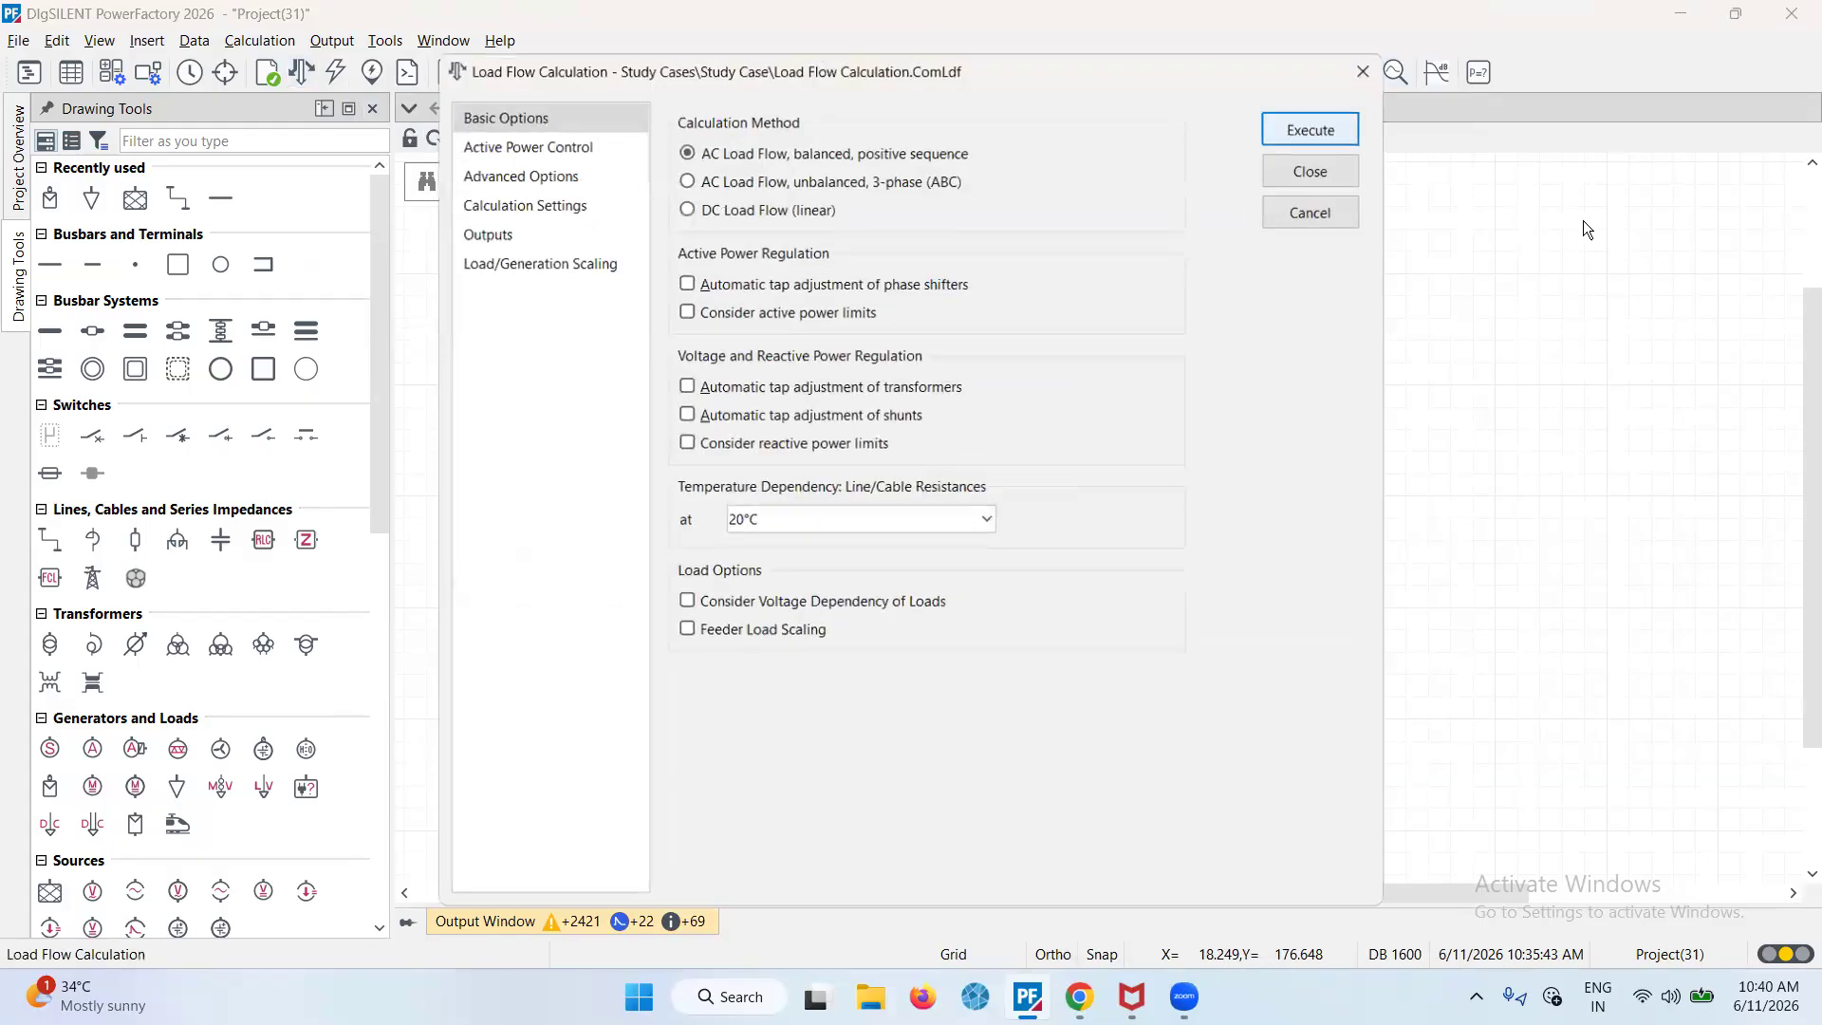
# Run a balanced AC load flow with the PV system feeding in, and check the power flow at the external grid
pyautogui.click(1322, 139)
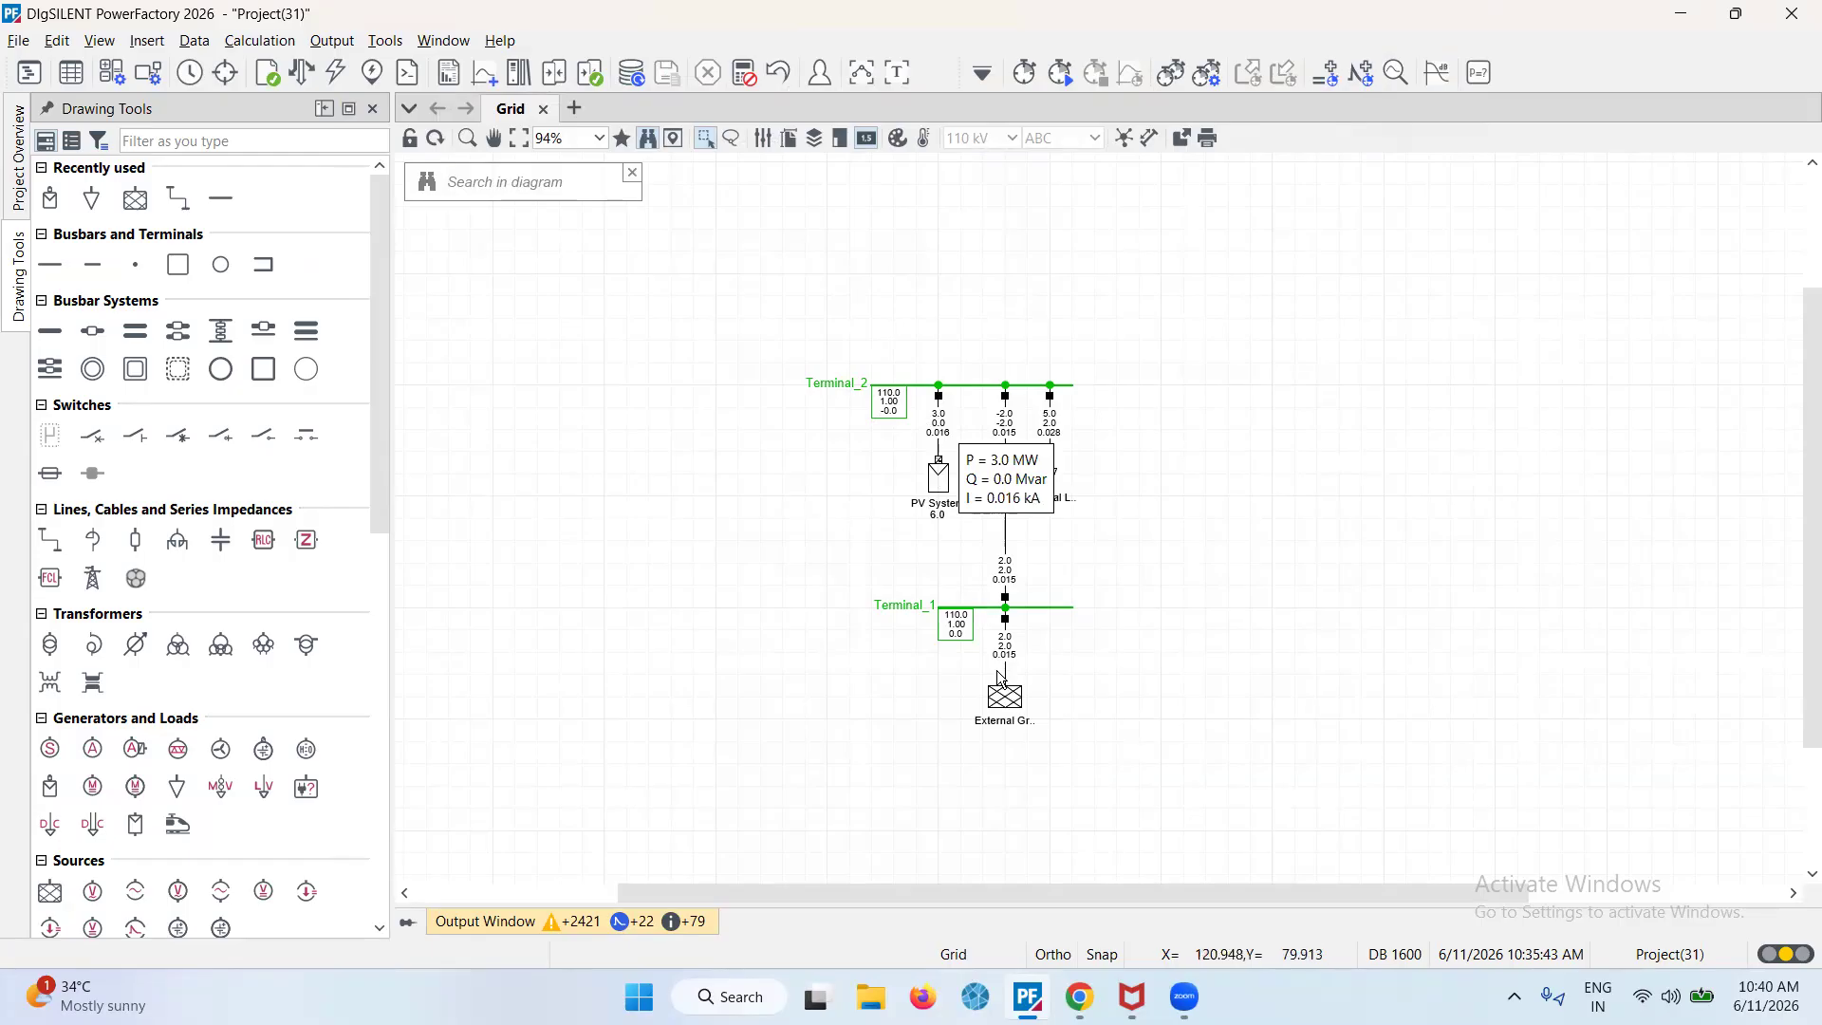
pyautogui.moveTo(1012, 662)
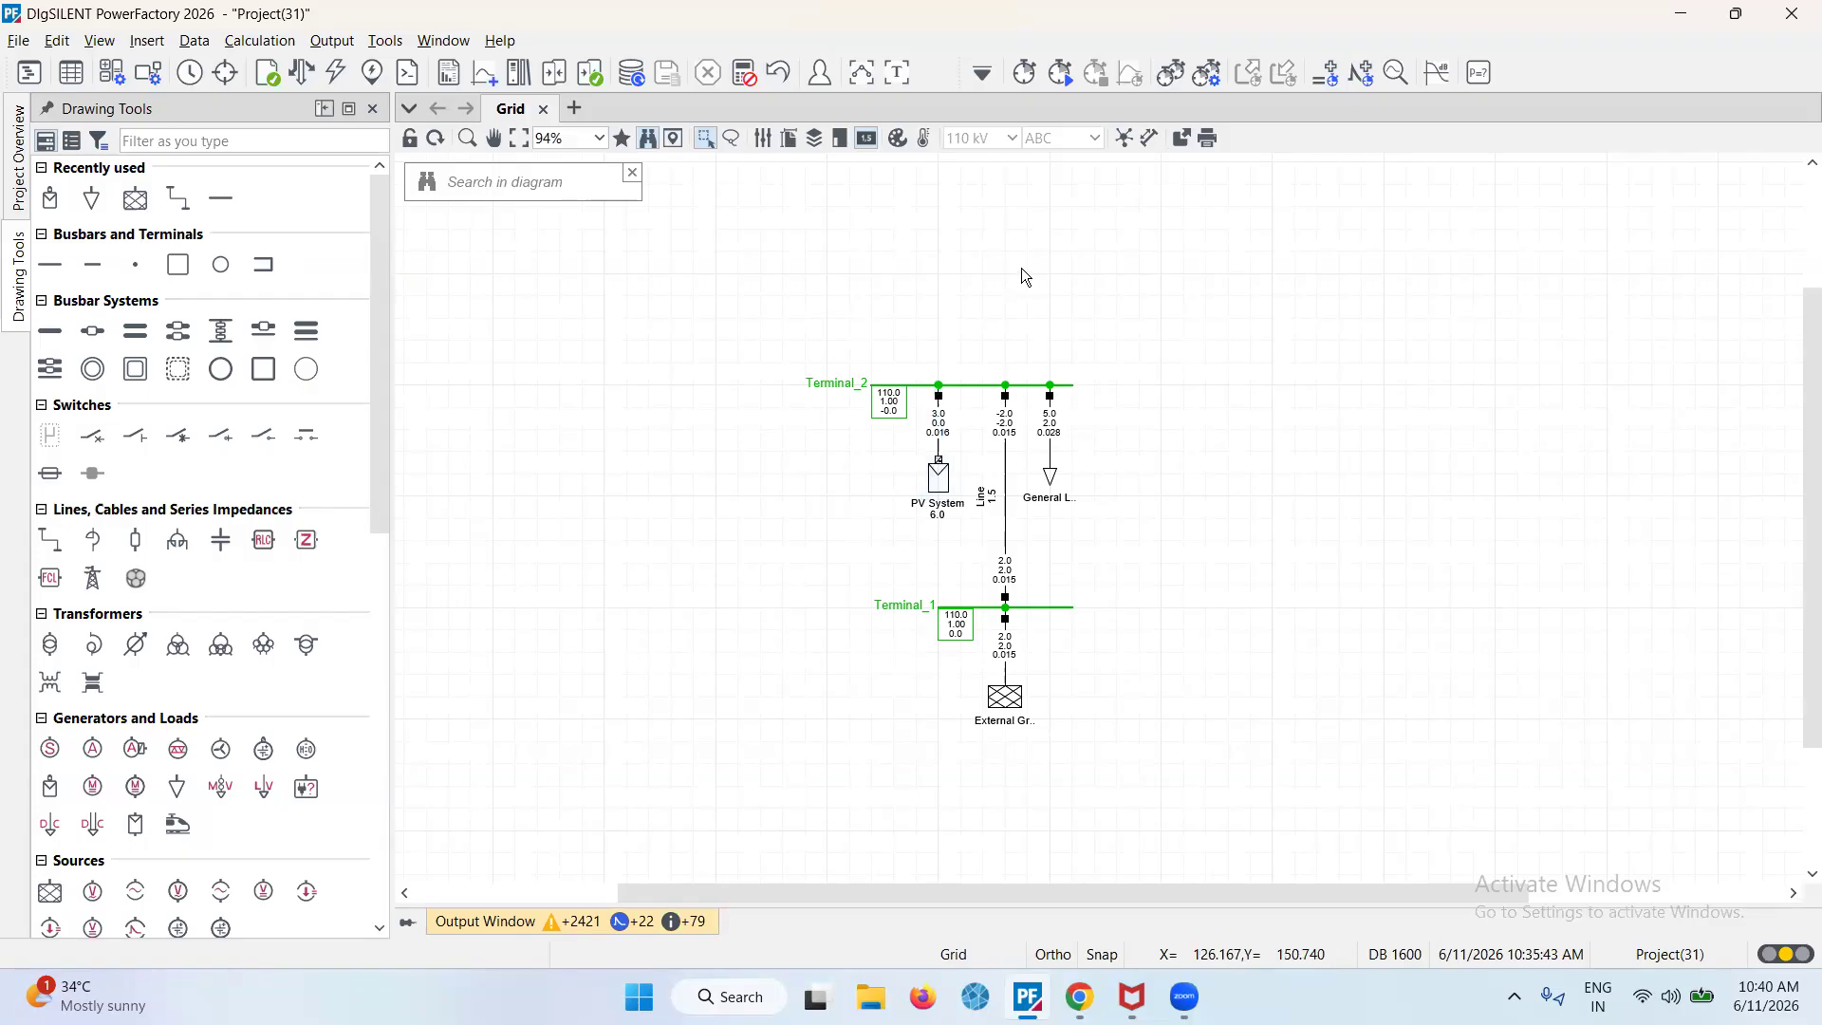
# Calculate the initial conditions for an RMS simulation with balanced, positive-sequence network representation
pyautogui.click(999, 83)
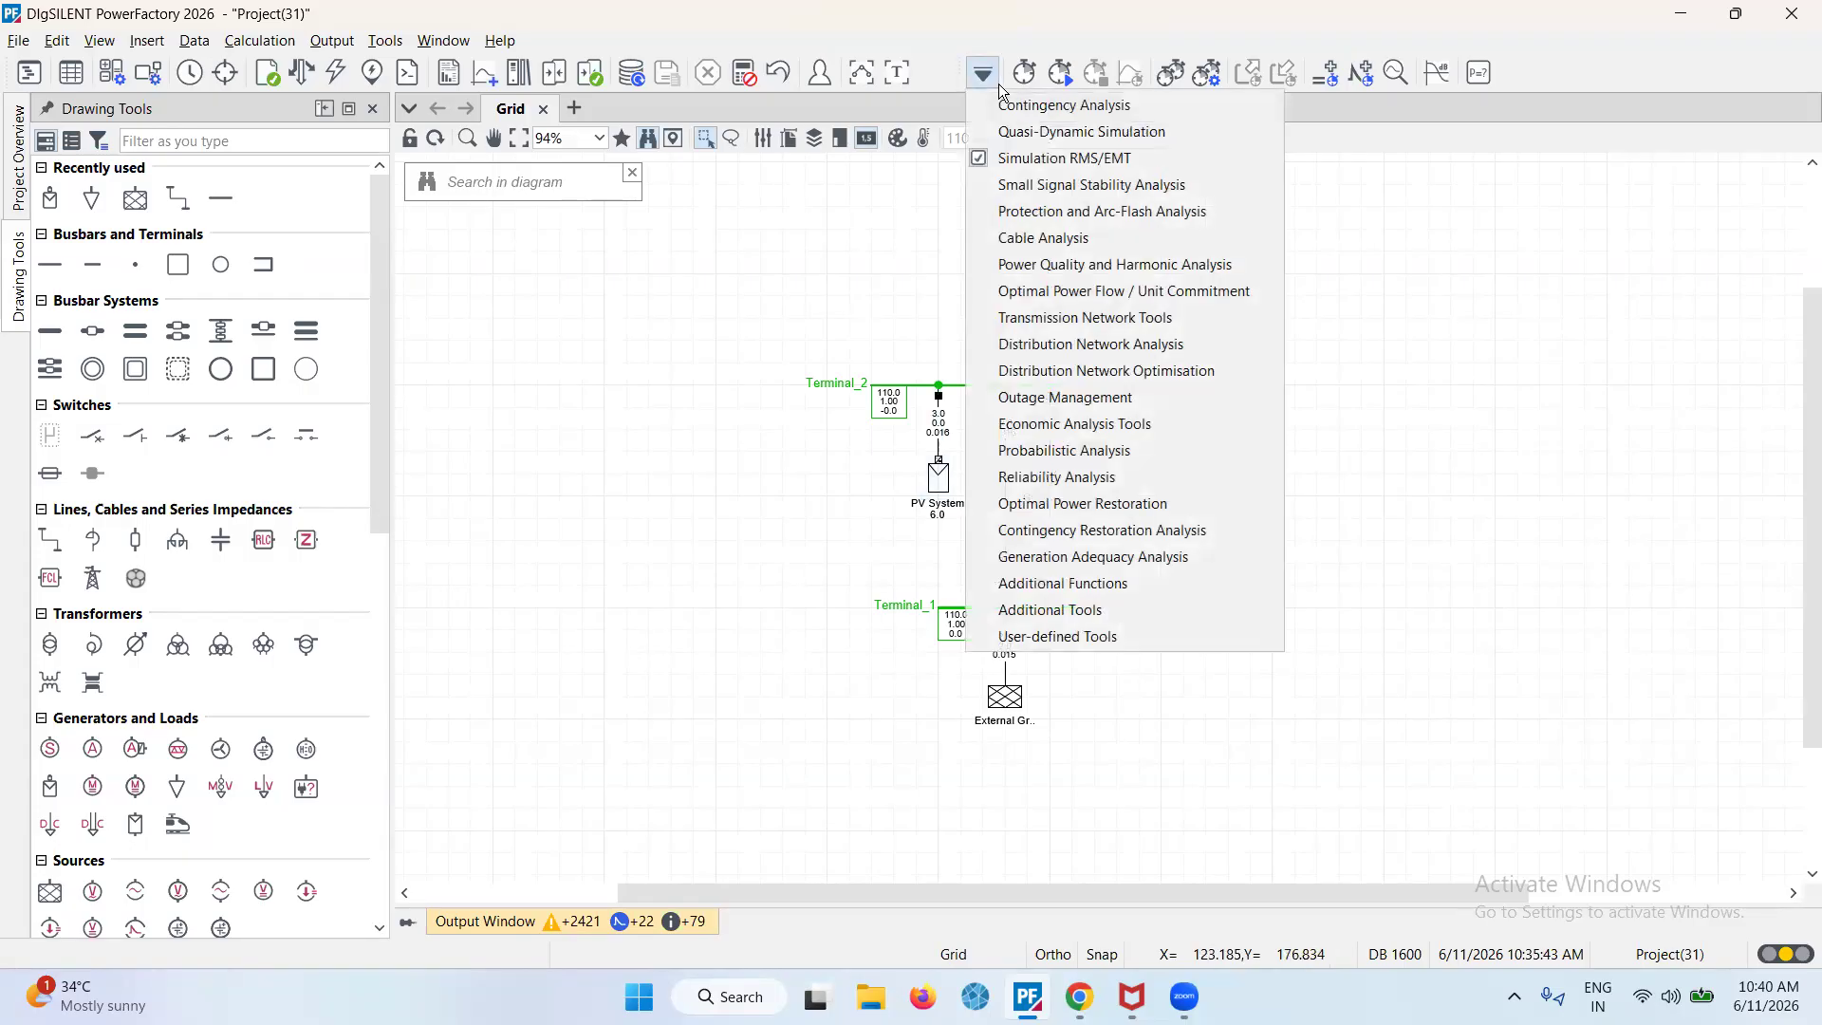
pyautogui.click(1045, 159)
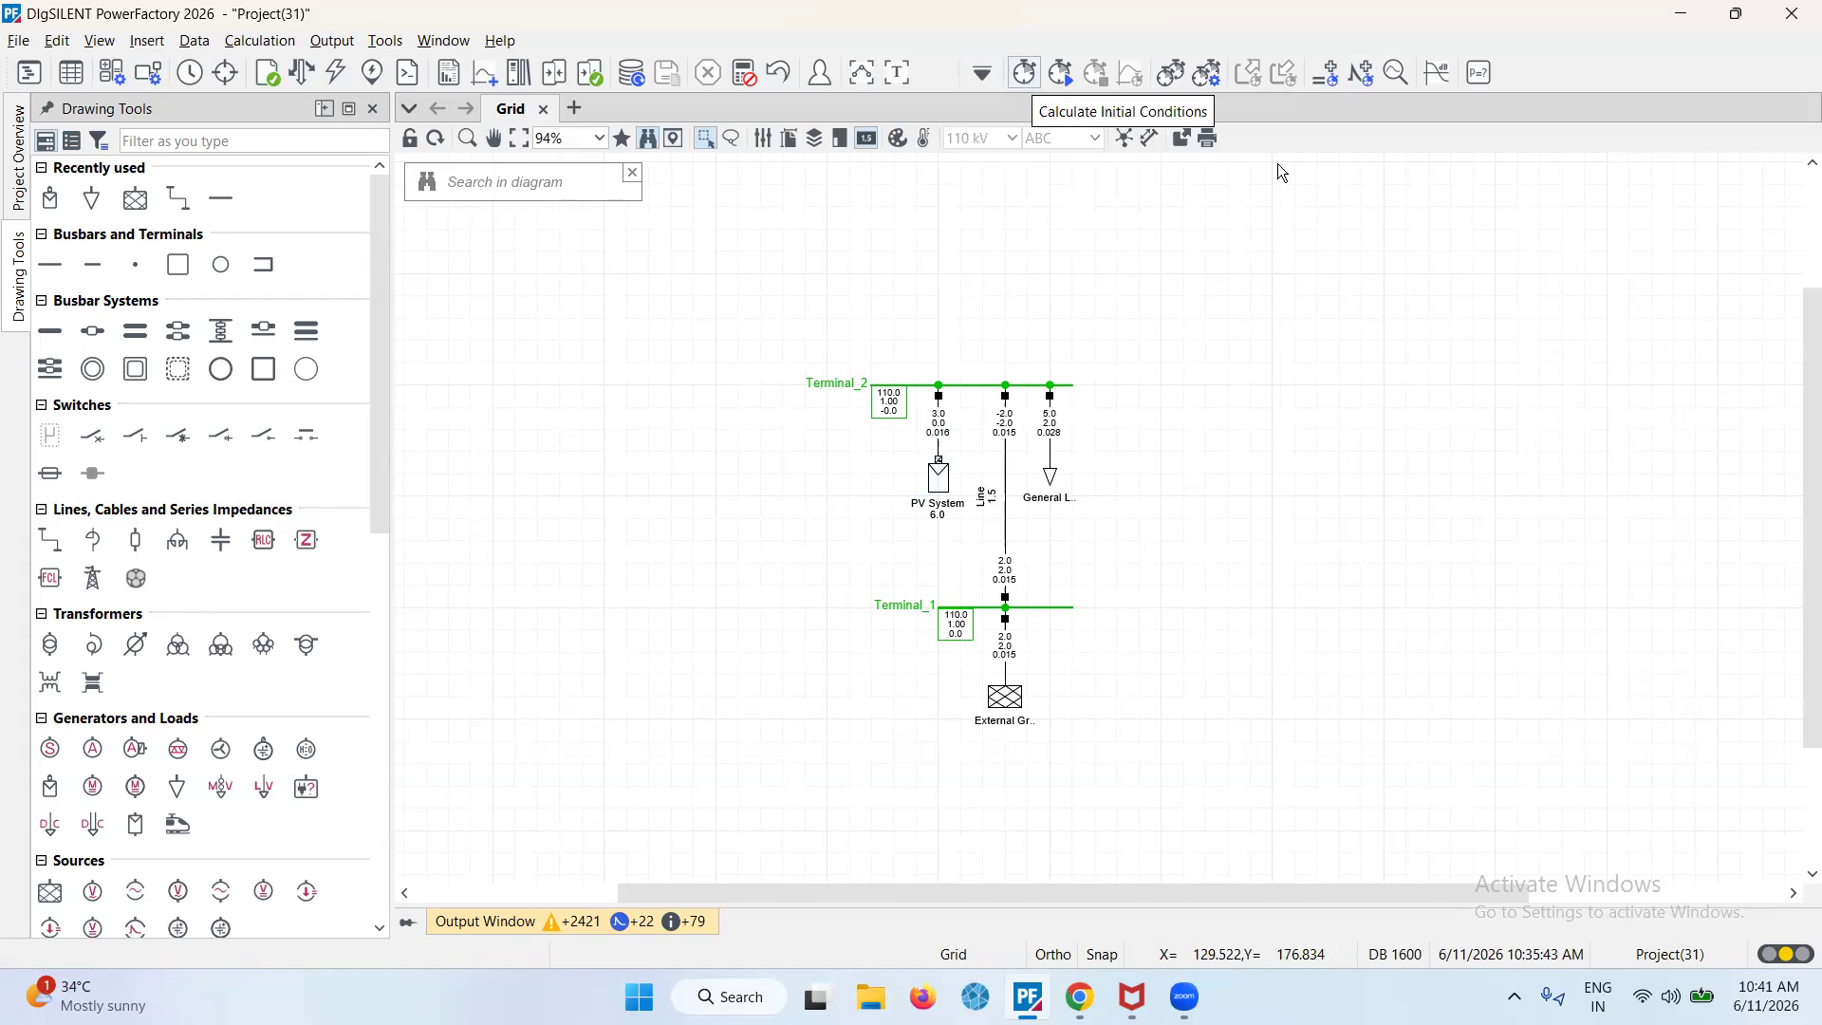
pyautogui.click(1026, 74)
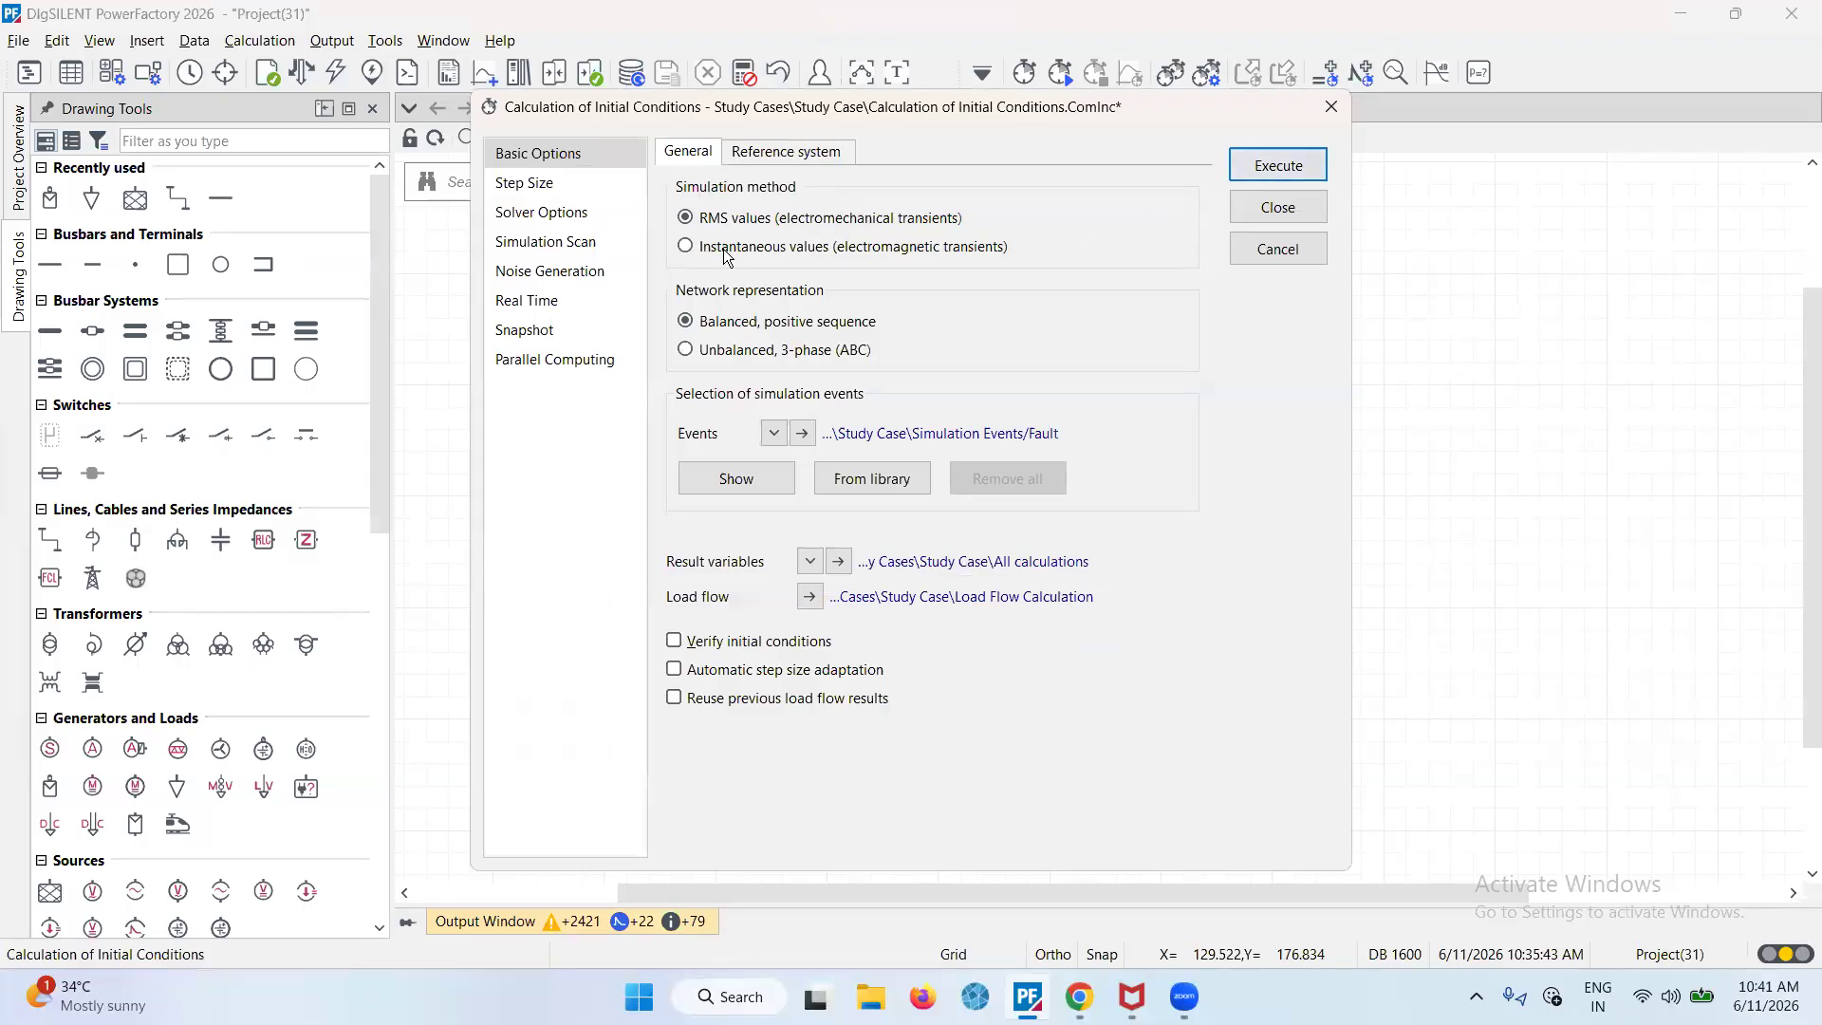
pyautogui.click(1274, 168)
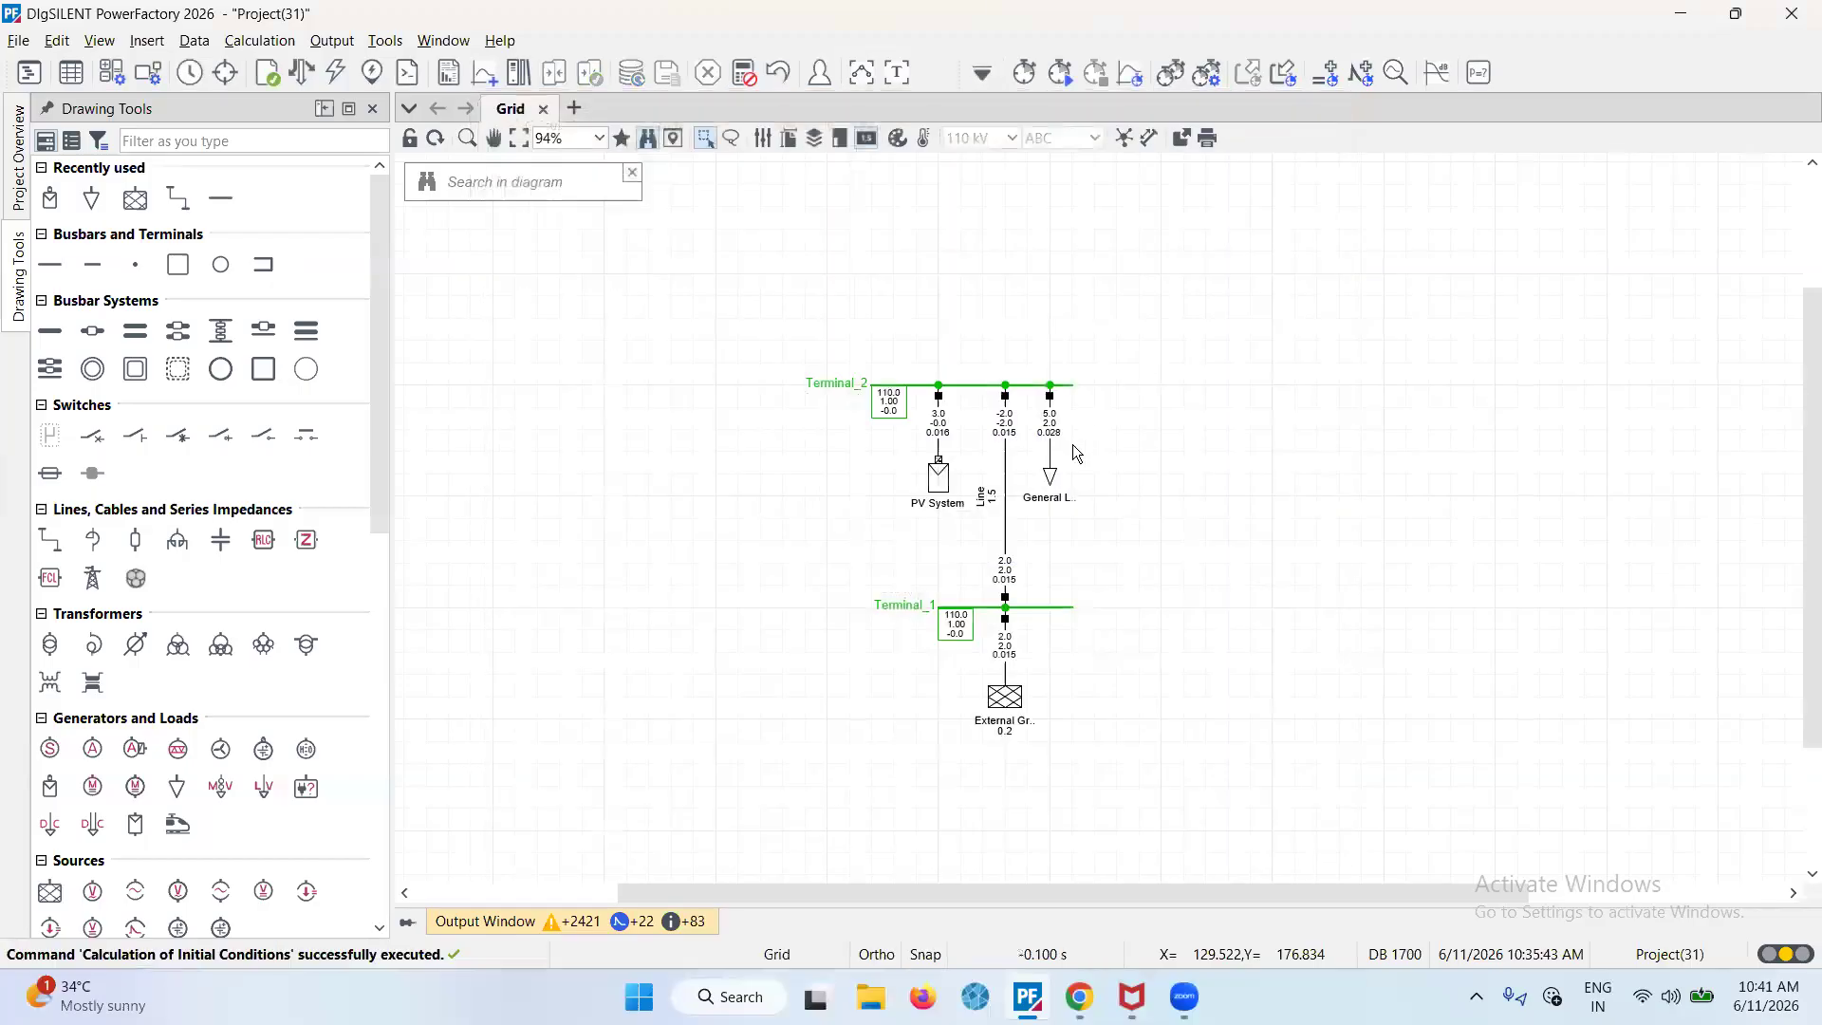
# Define a 3-phase short-circuit event on the line between the two busbars at 1 s, with the fault location at 50 %
pyautogui.click(1007, 518)
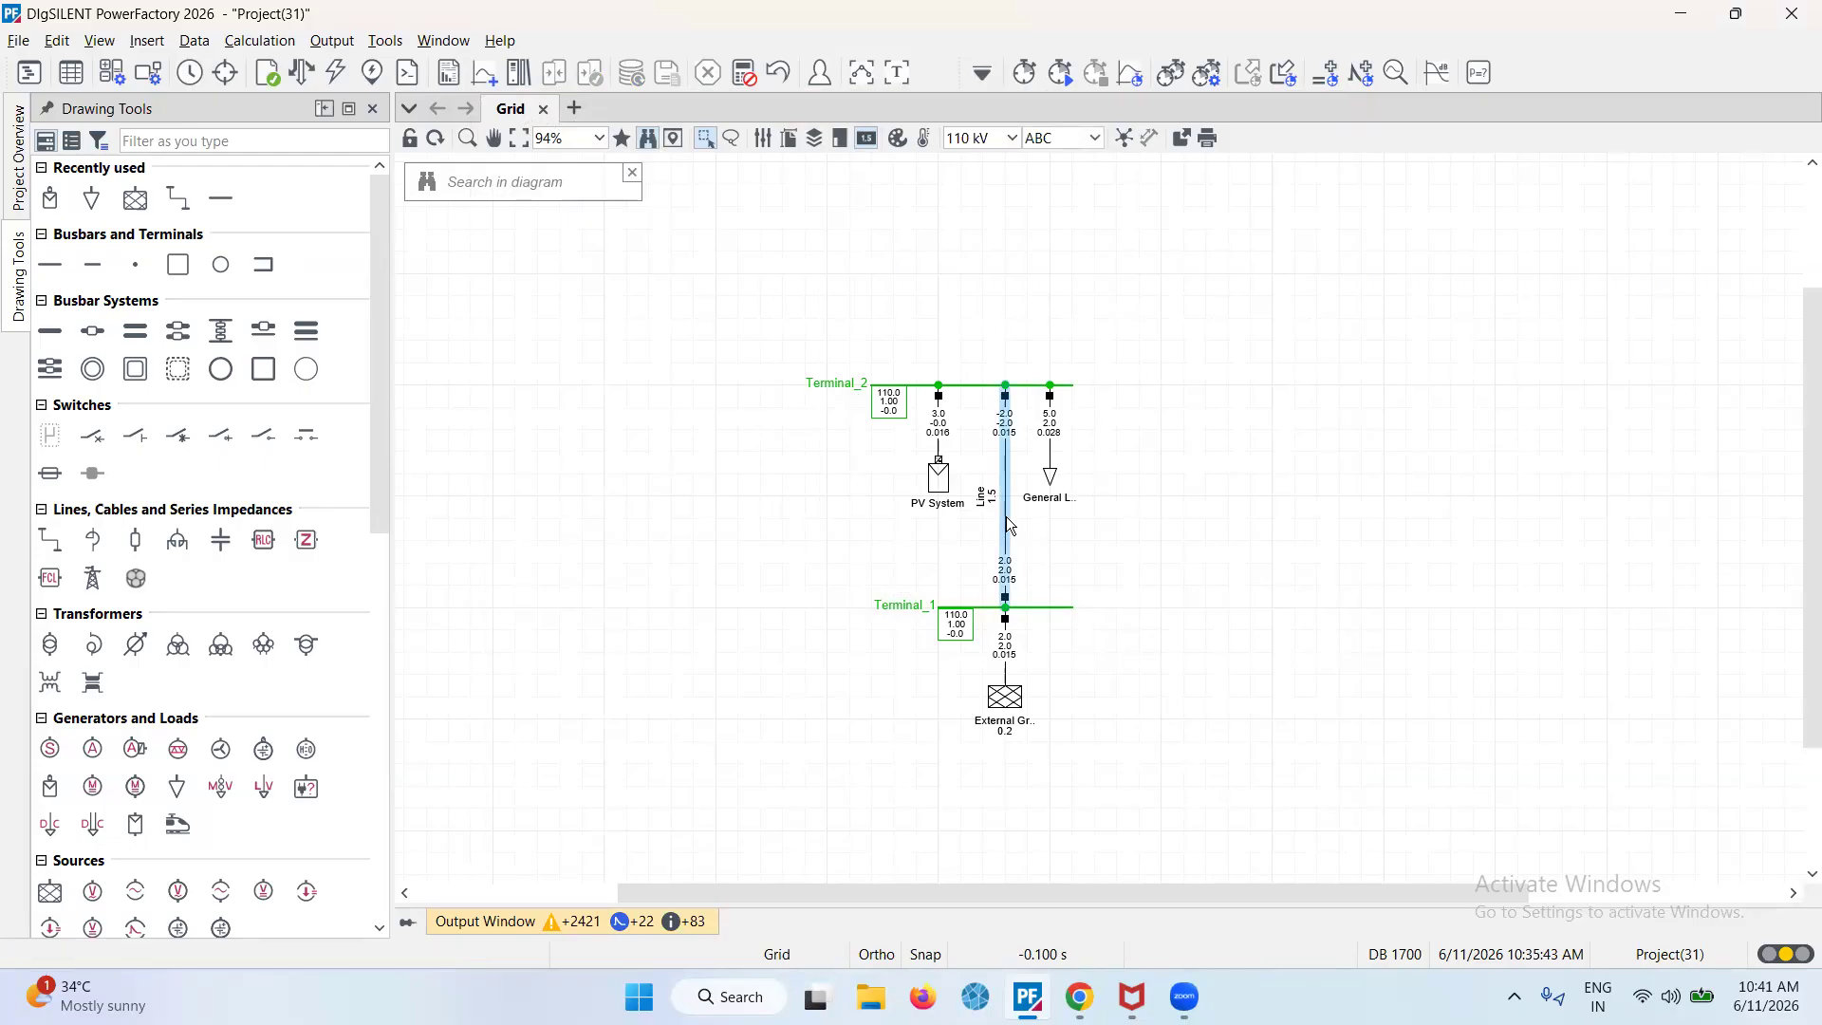
pyautogui.rightClick(1007, 524)
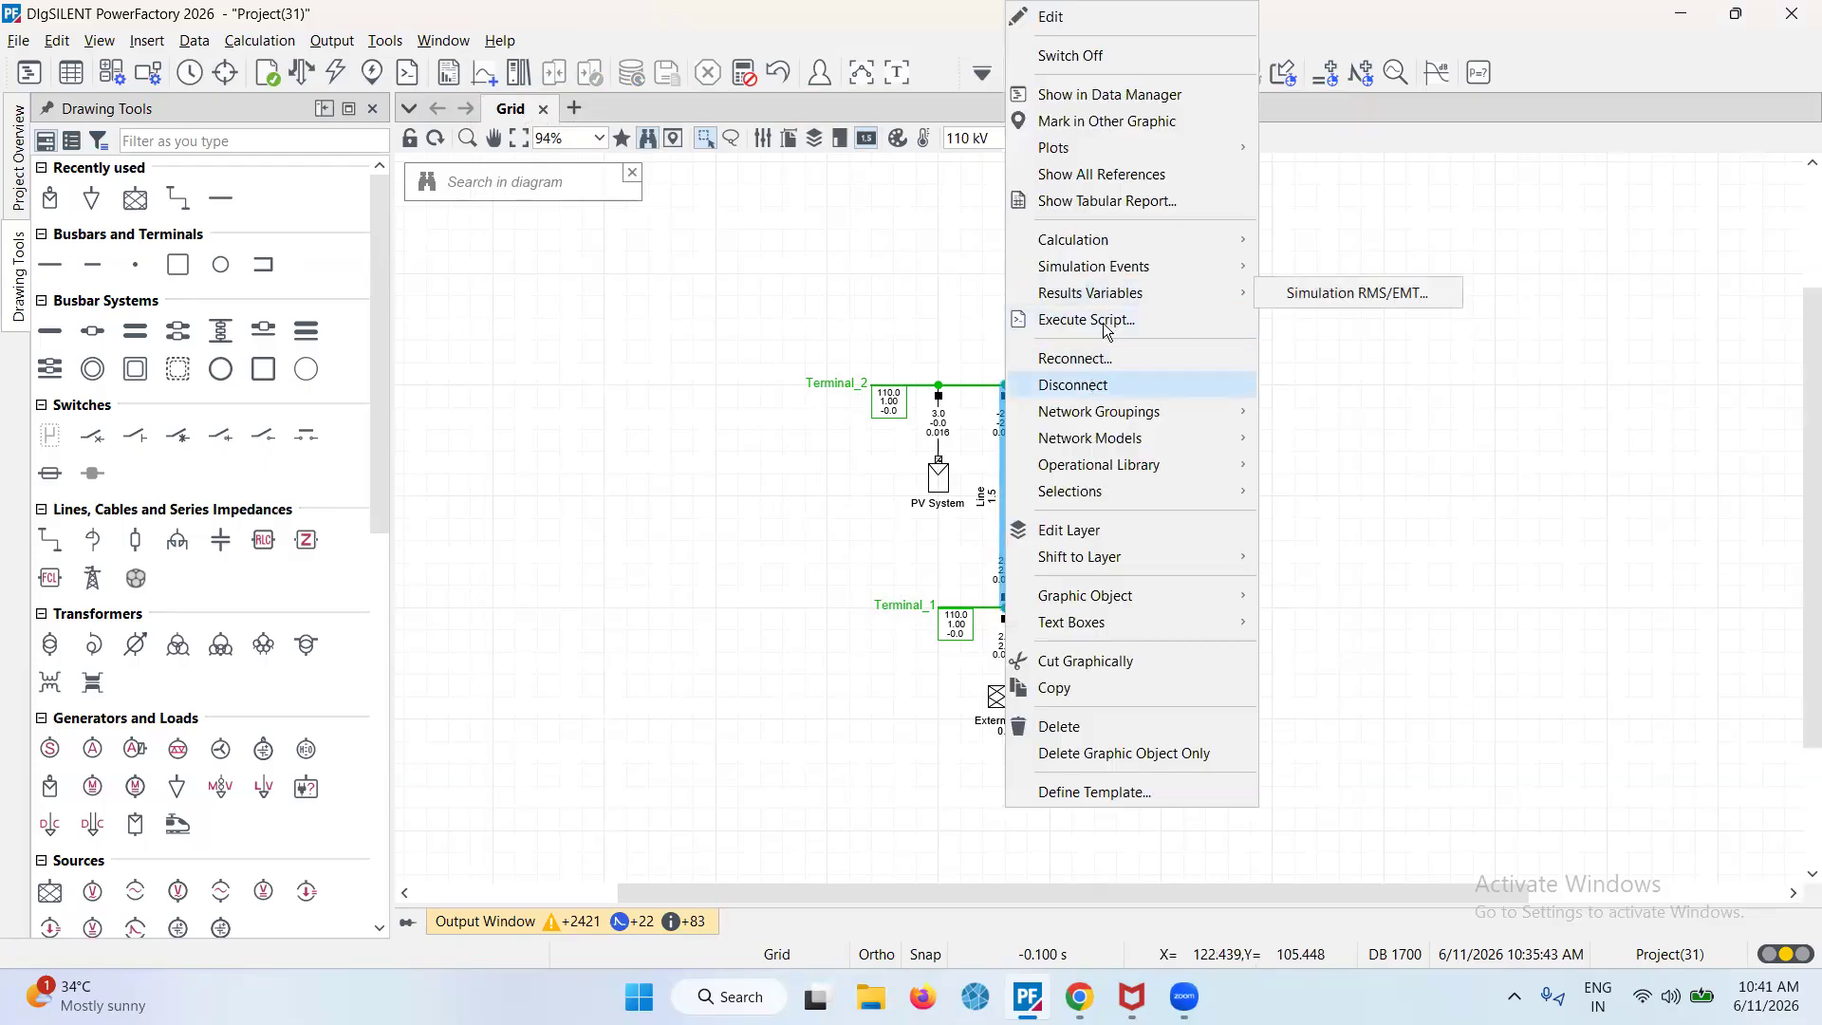
pyautogui.moveTo(1149, 264)
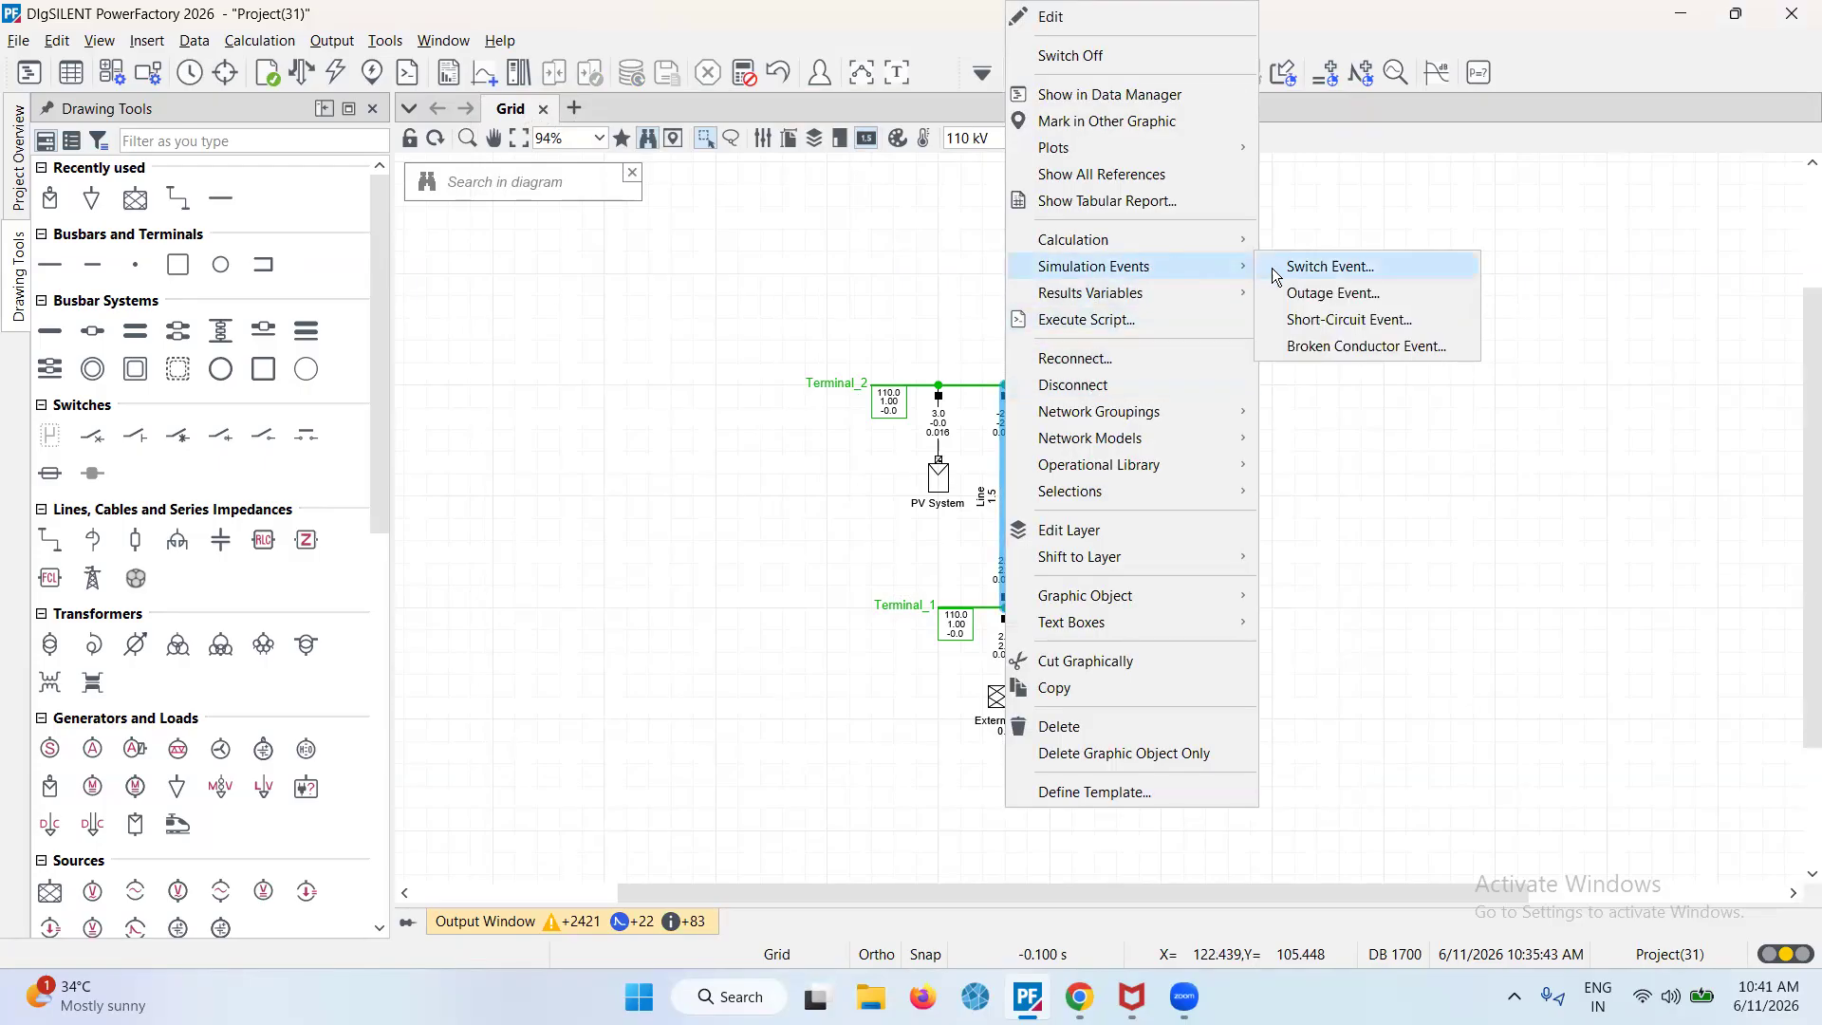
pyautogui.click(1307, 332)
pyautogui.click(750, 373)
pyautogui.moveTo(750, 372); pyautogui.dragTo(655, 381)
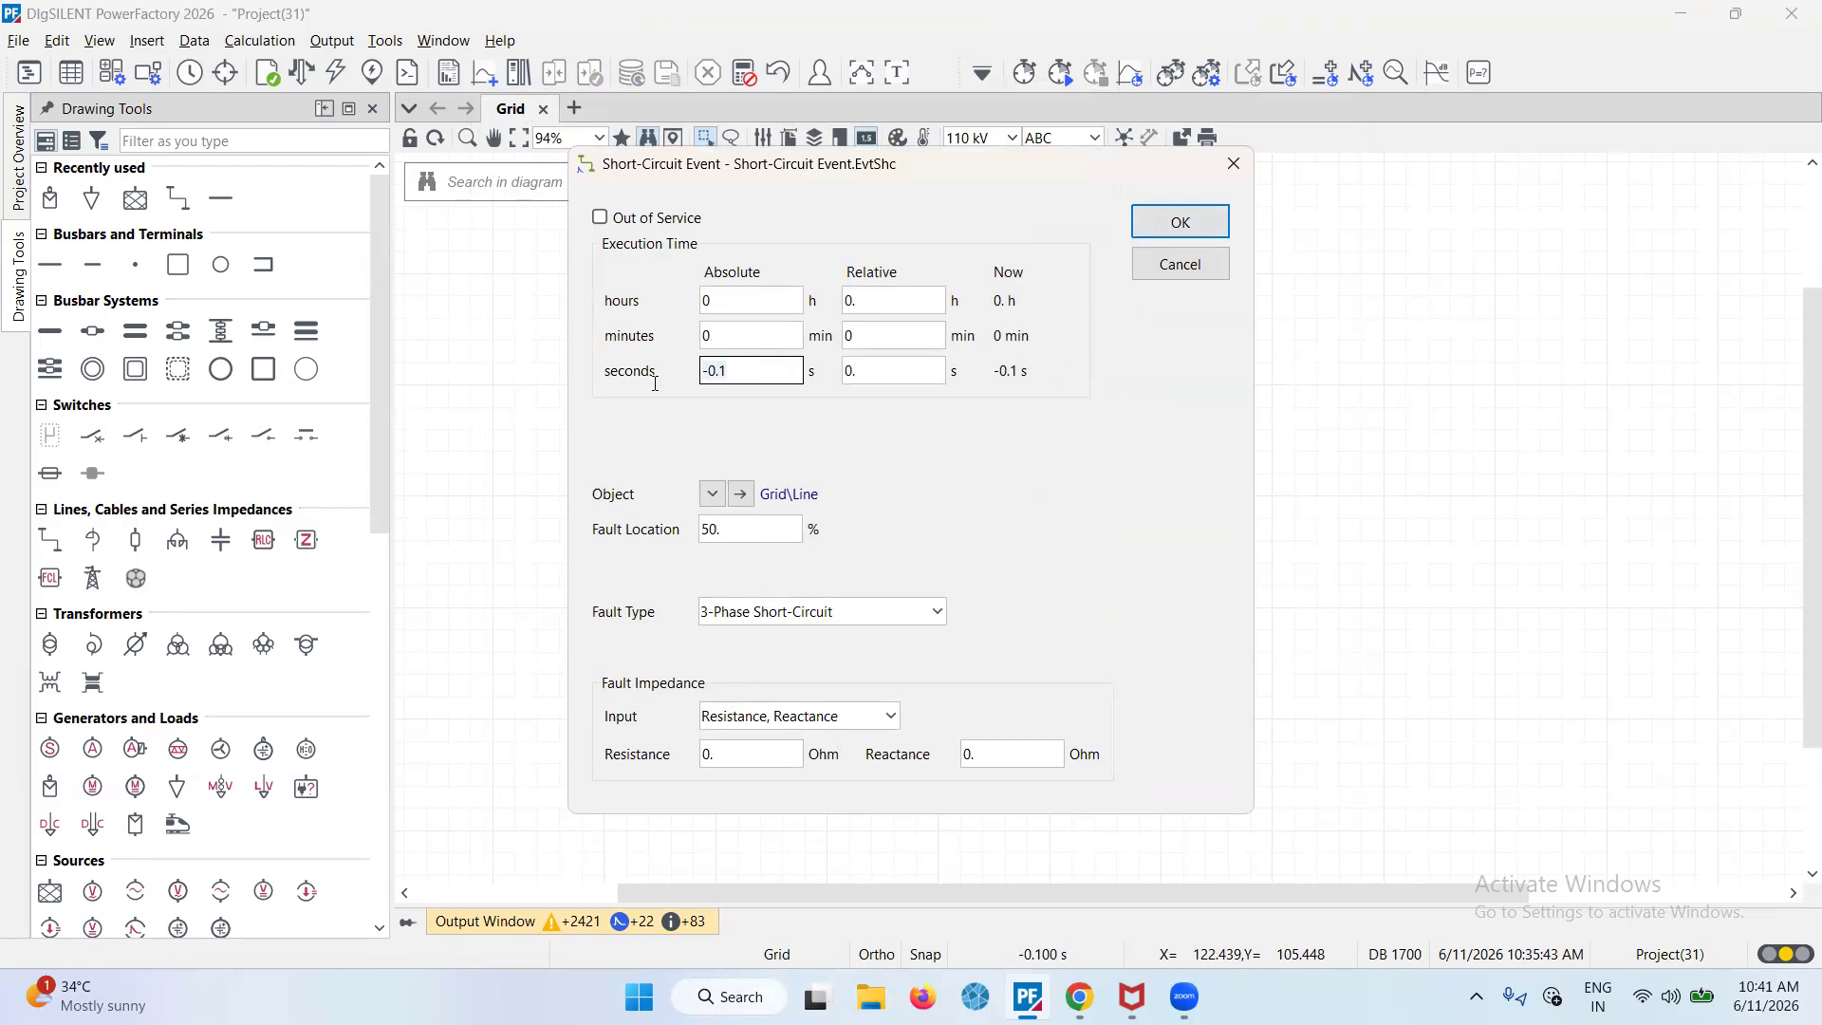
pyautogui.write('1')
pyautogui.press('Tab')
pyautogui.click(1160, 228)
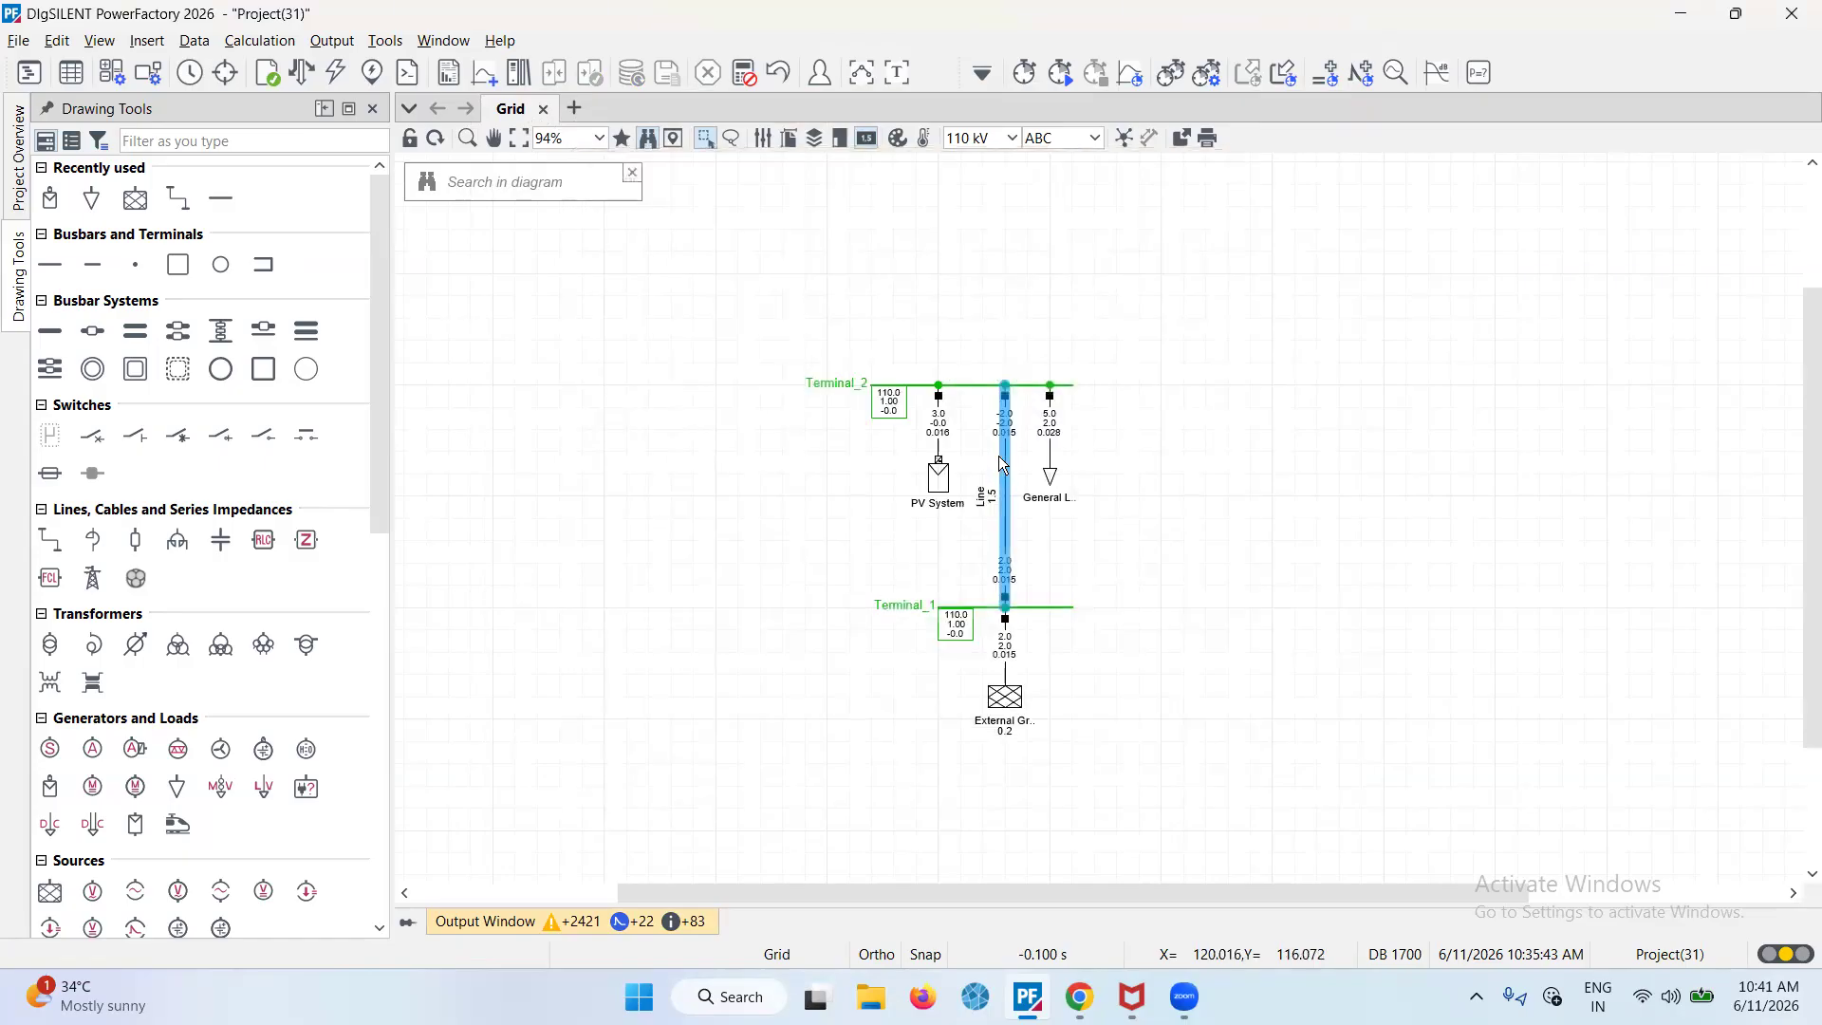
# Define a switch event that opens all phases of the faulted line at 1.1 s
pyautogui.rightClick(1010, 465)
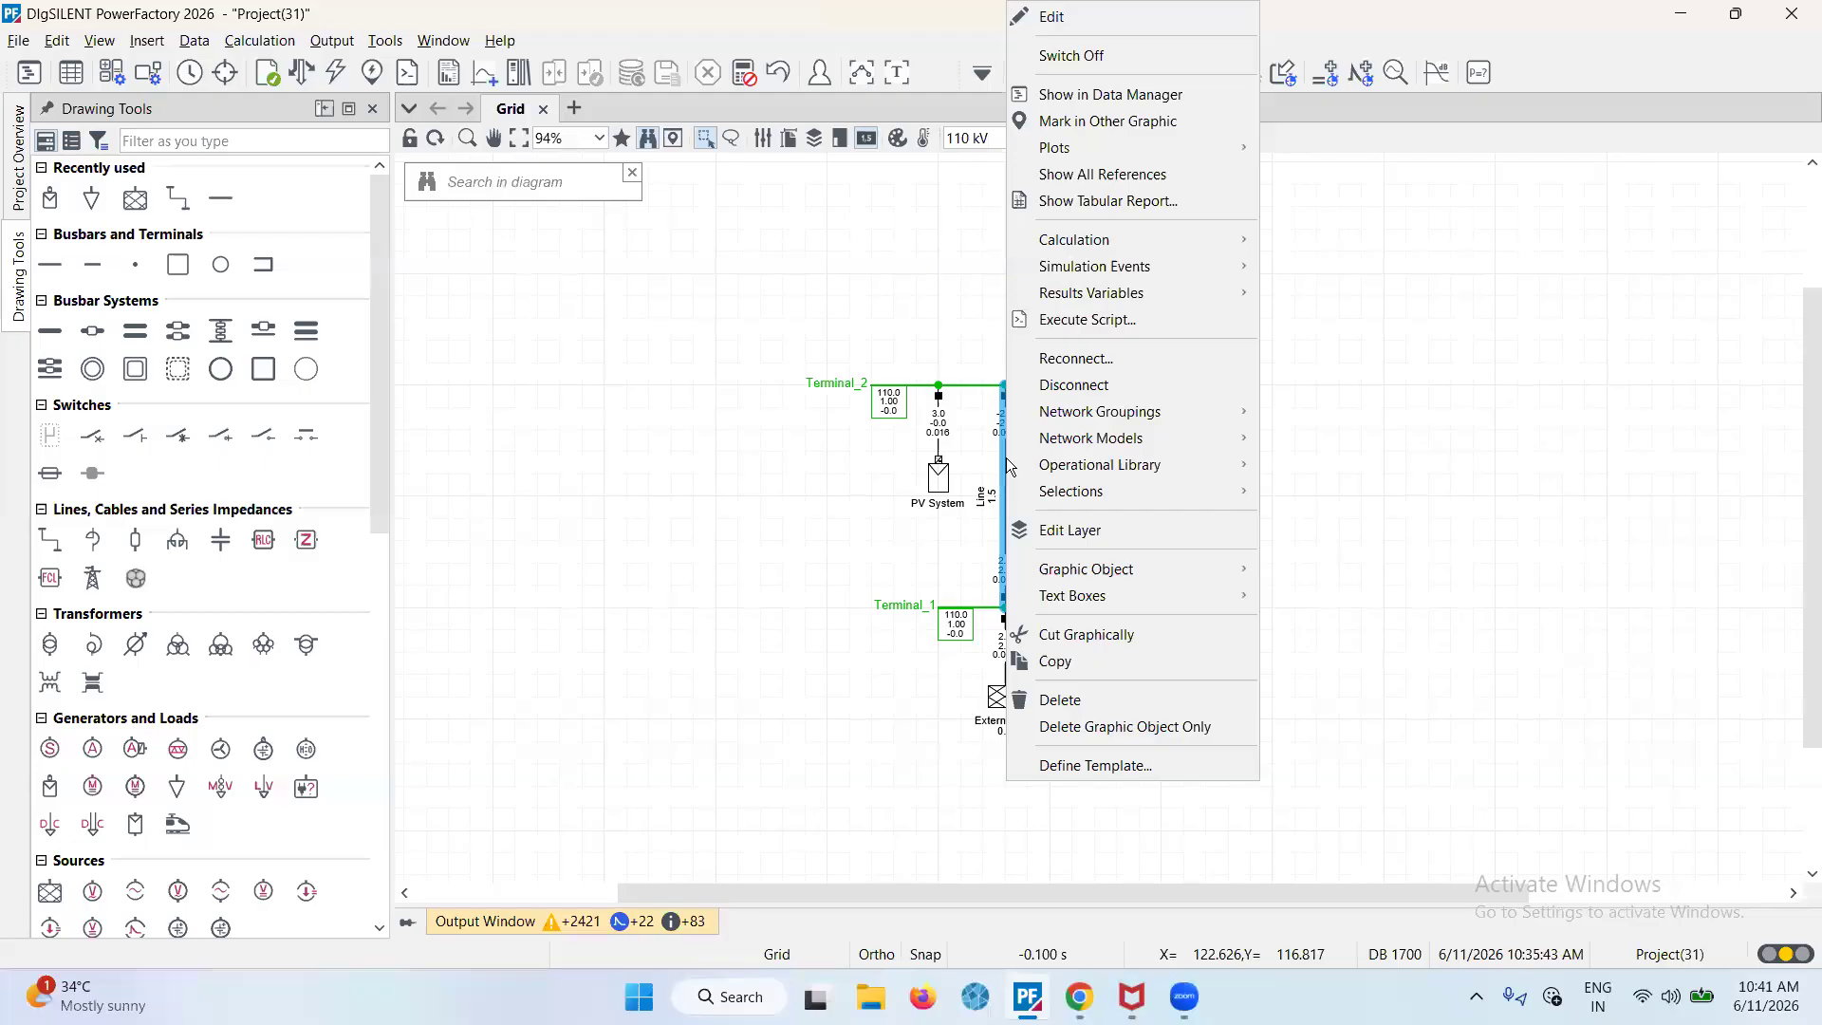
pyautogui.moveTo(1126, 275)
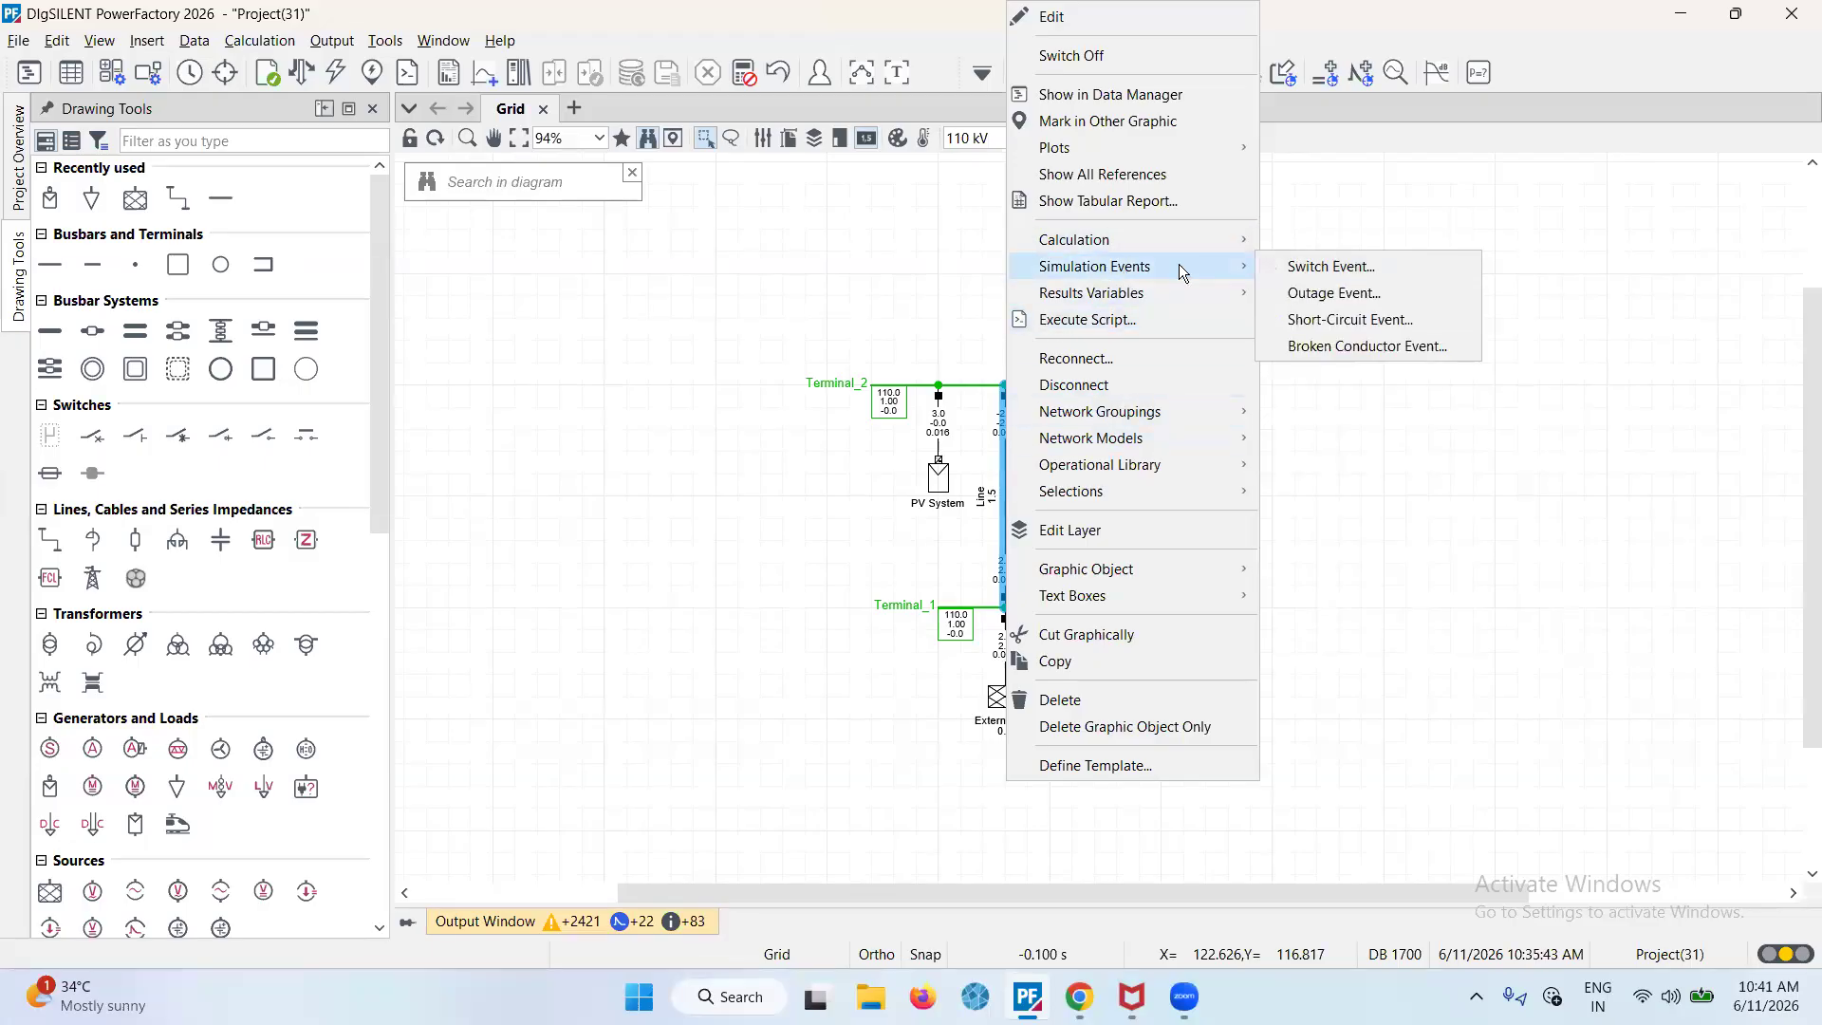
pyautogui.click(1333, 267)
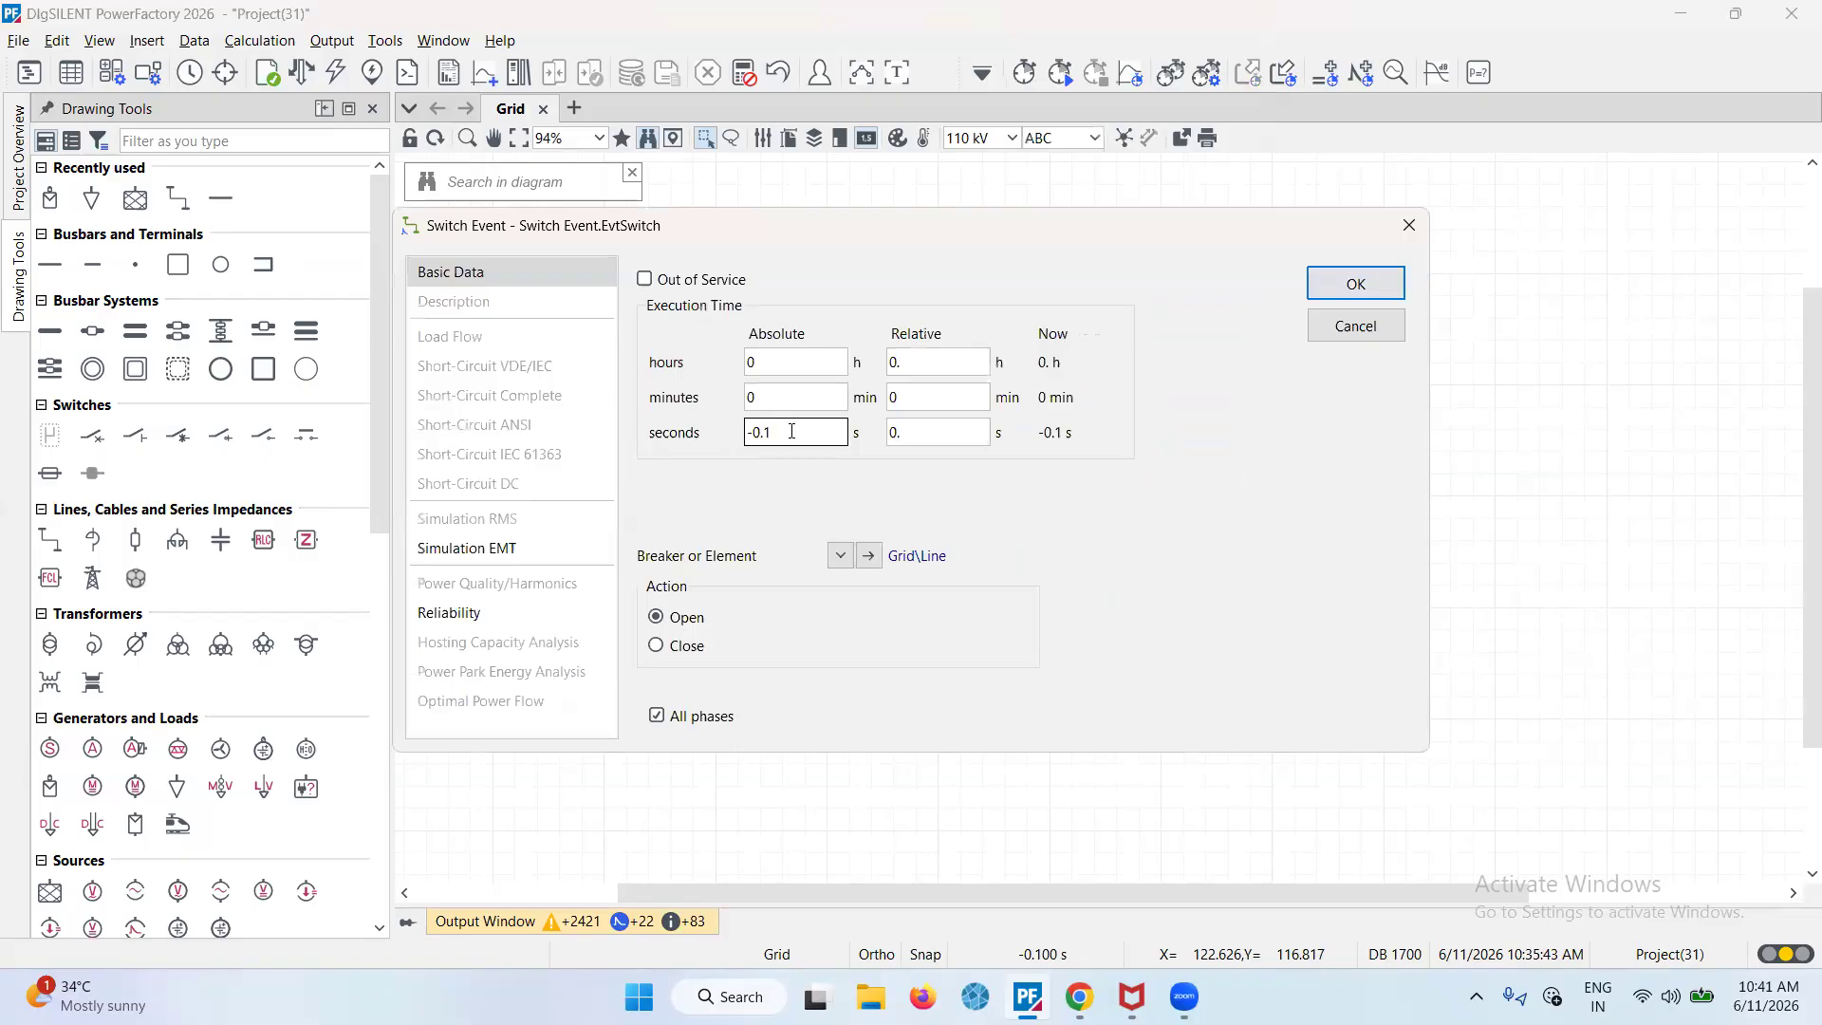
pyautogui.press('Delete')
pyautogui.press('Delete')
pyautogui.press('Delete')
pyautogui.press('Delete')
pyautogui.write('1.1')
pyautogui.click(1321, 287)
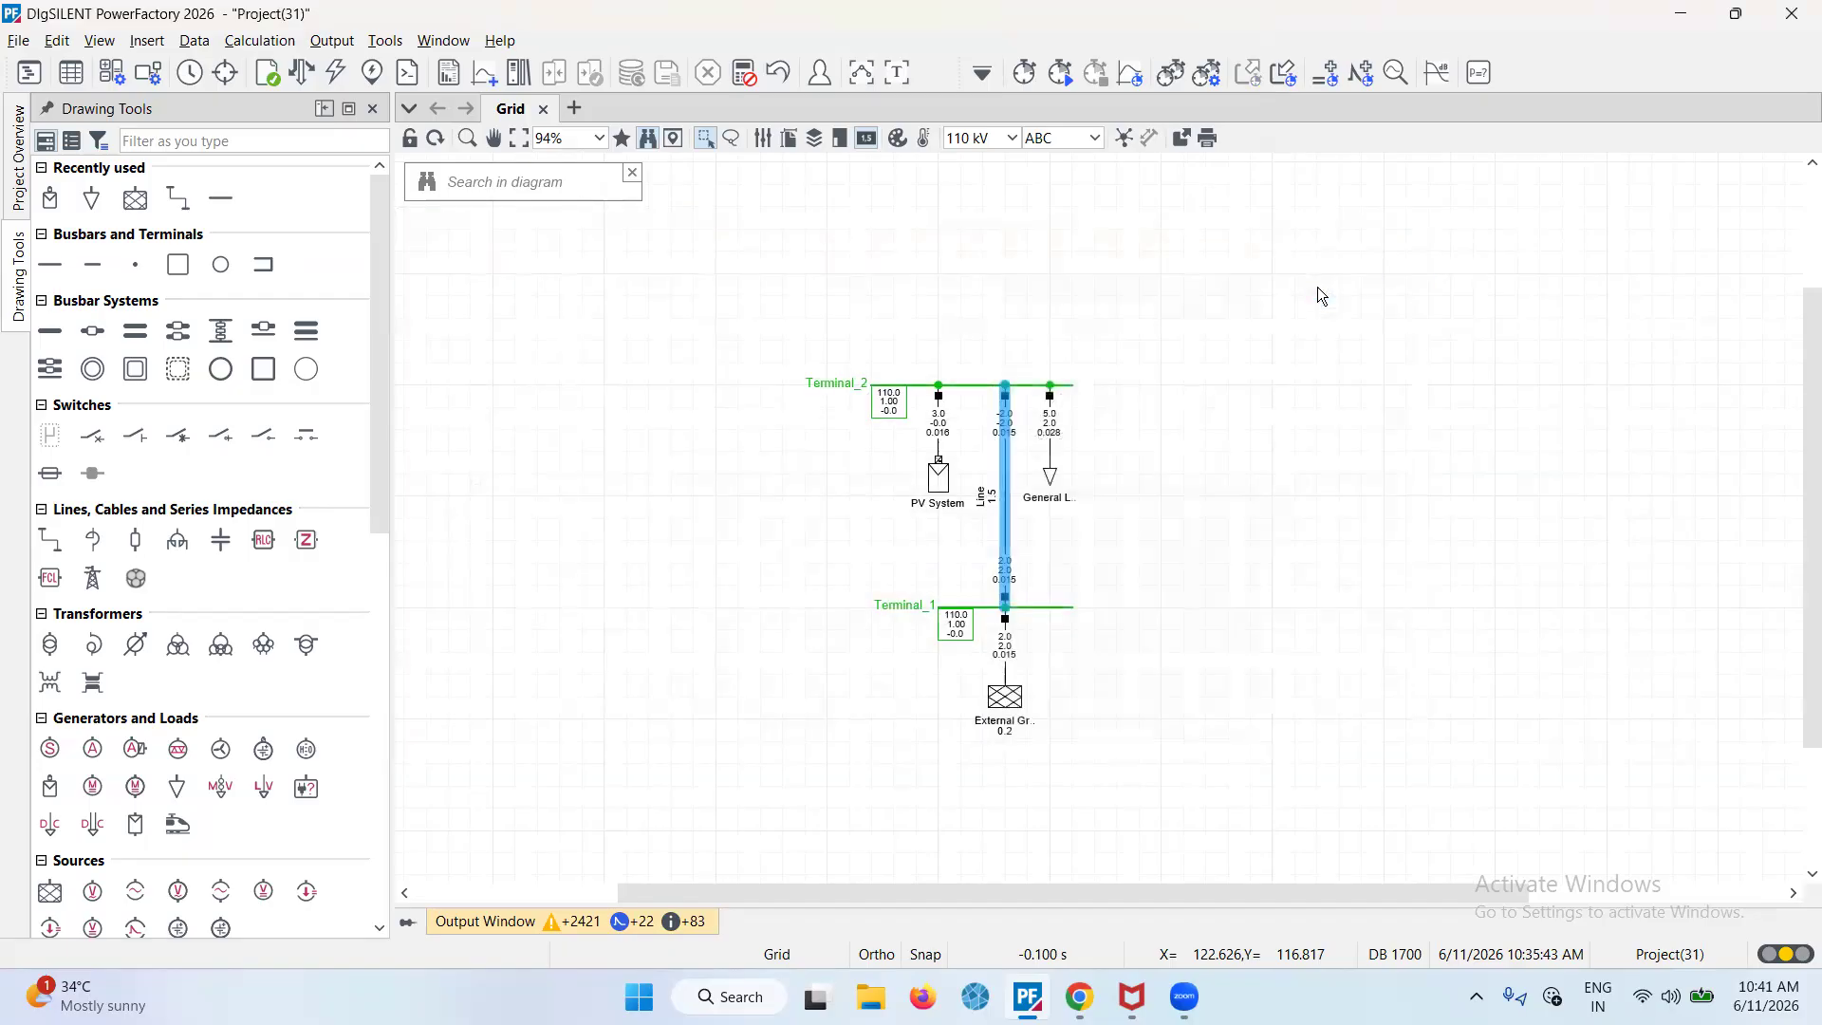
pyautogui.click(1198, 326)
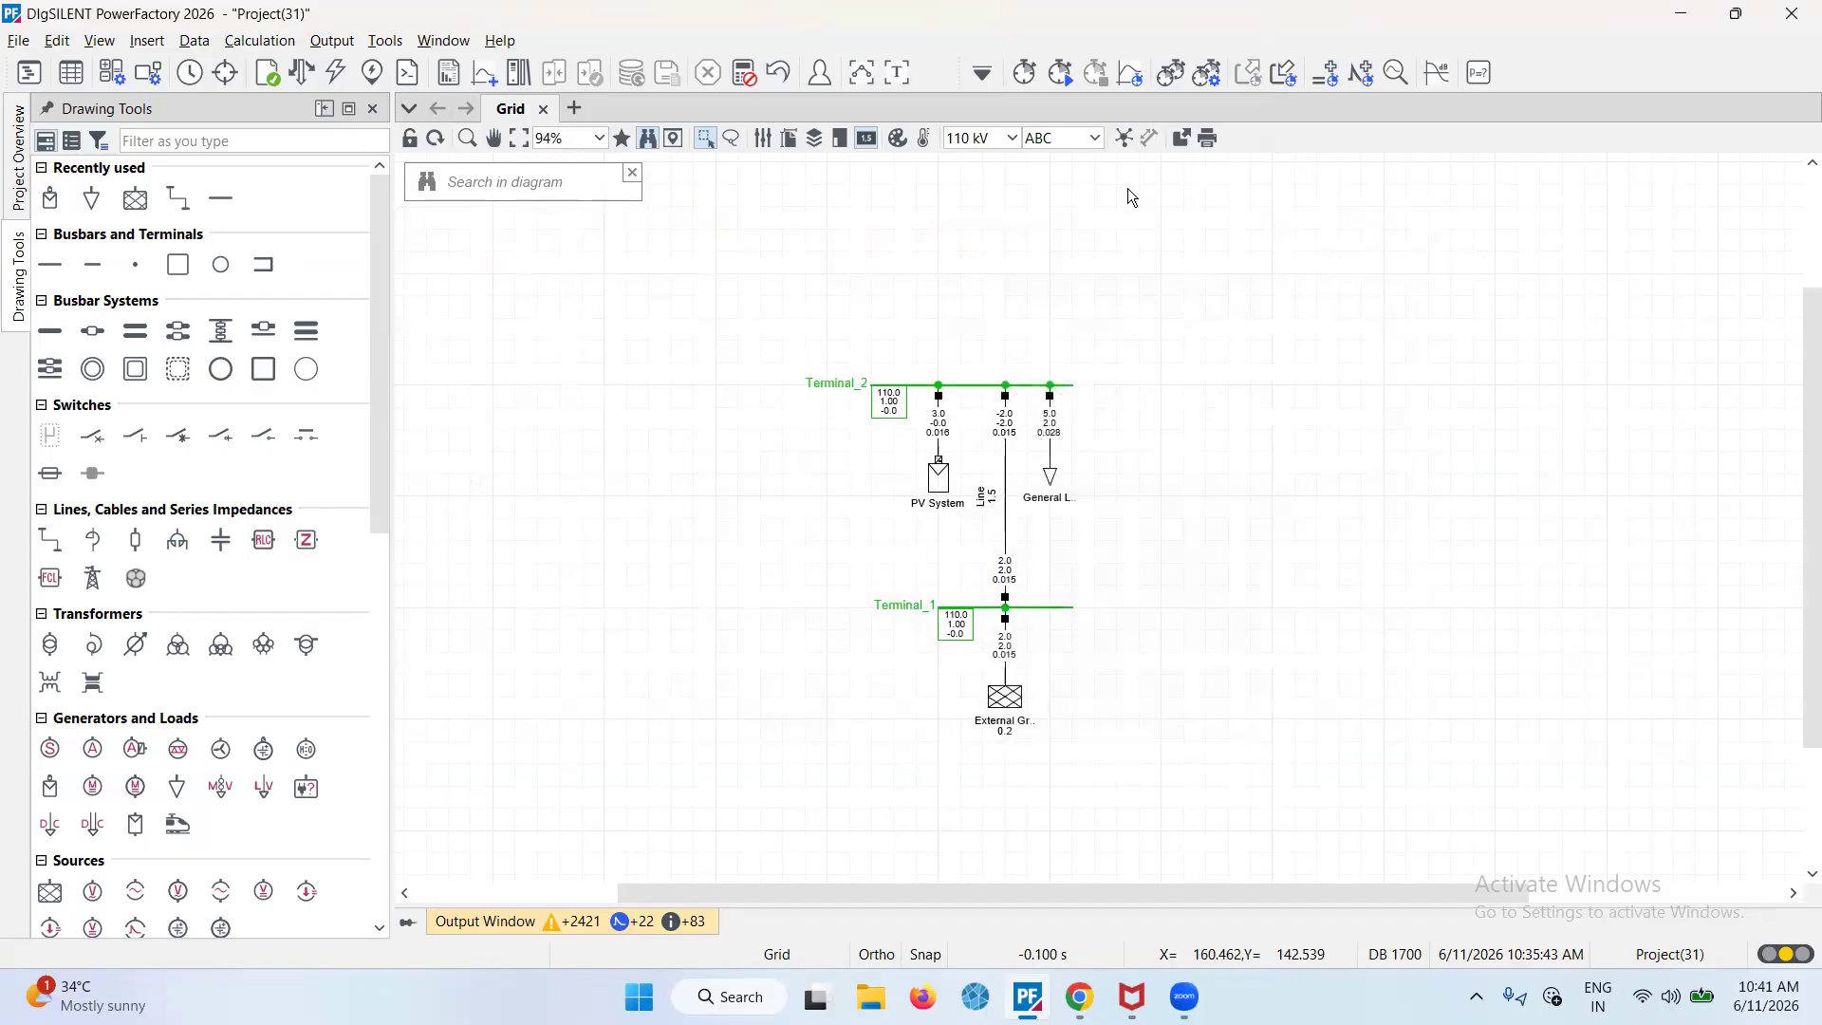
# Run the RMS simulation with an absolute stop time of 5 s
pyautogui.click(1061, 88)
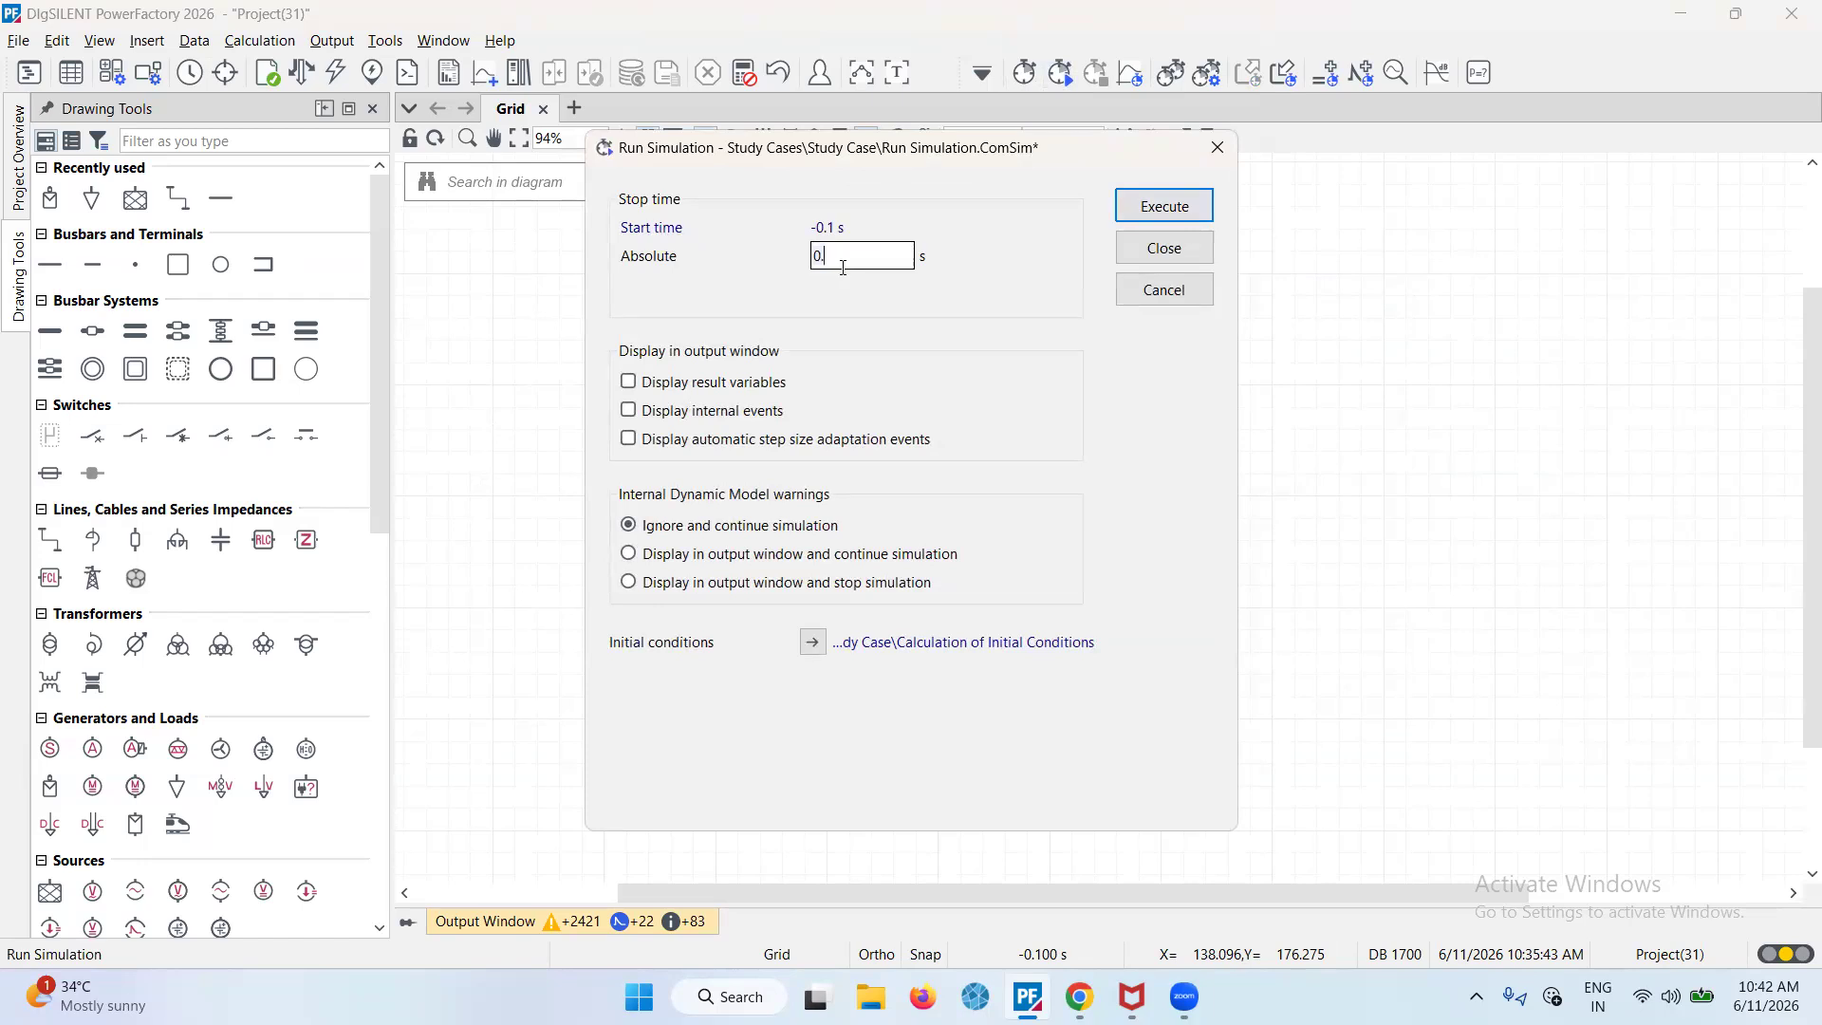
pyautogui.press('BackSpace')
pyautogui.press('BackSpace')
pyautogui.write('5')
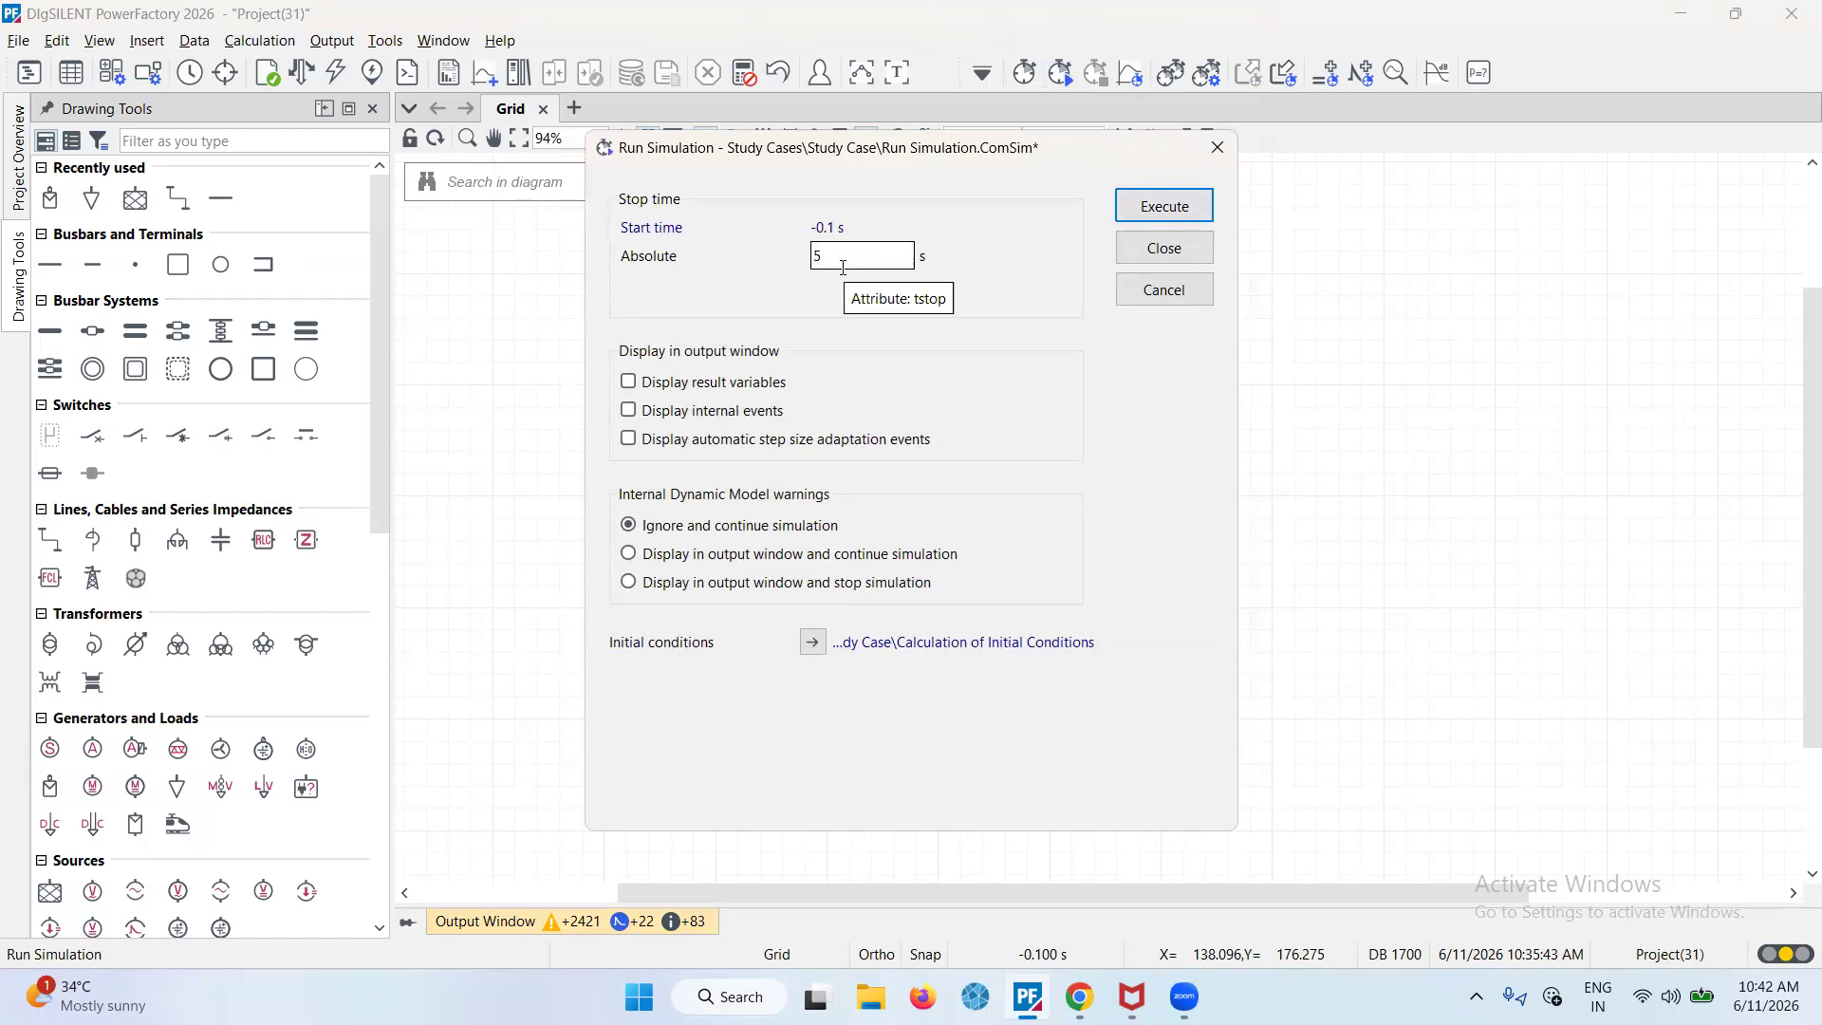
pyautogui.click(1153, 201)
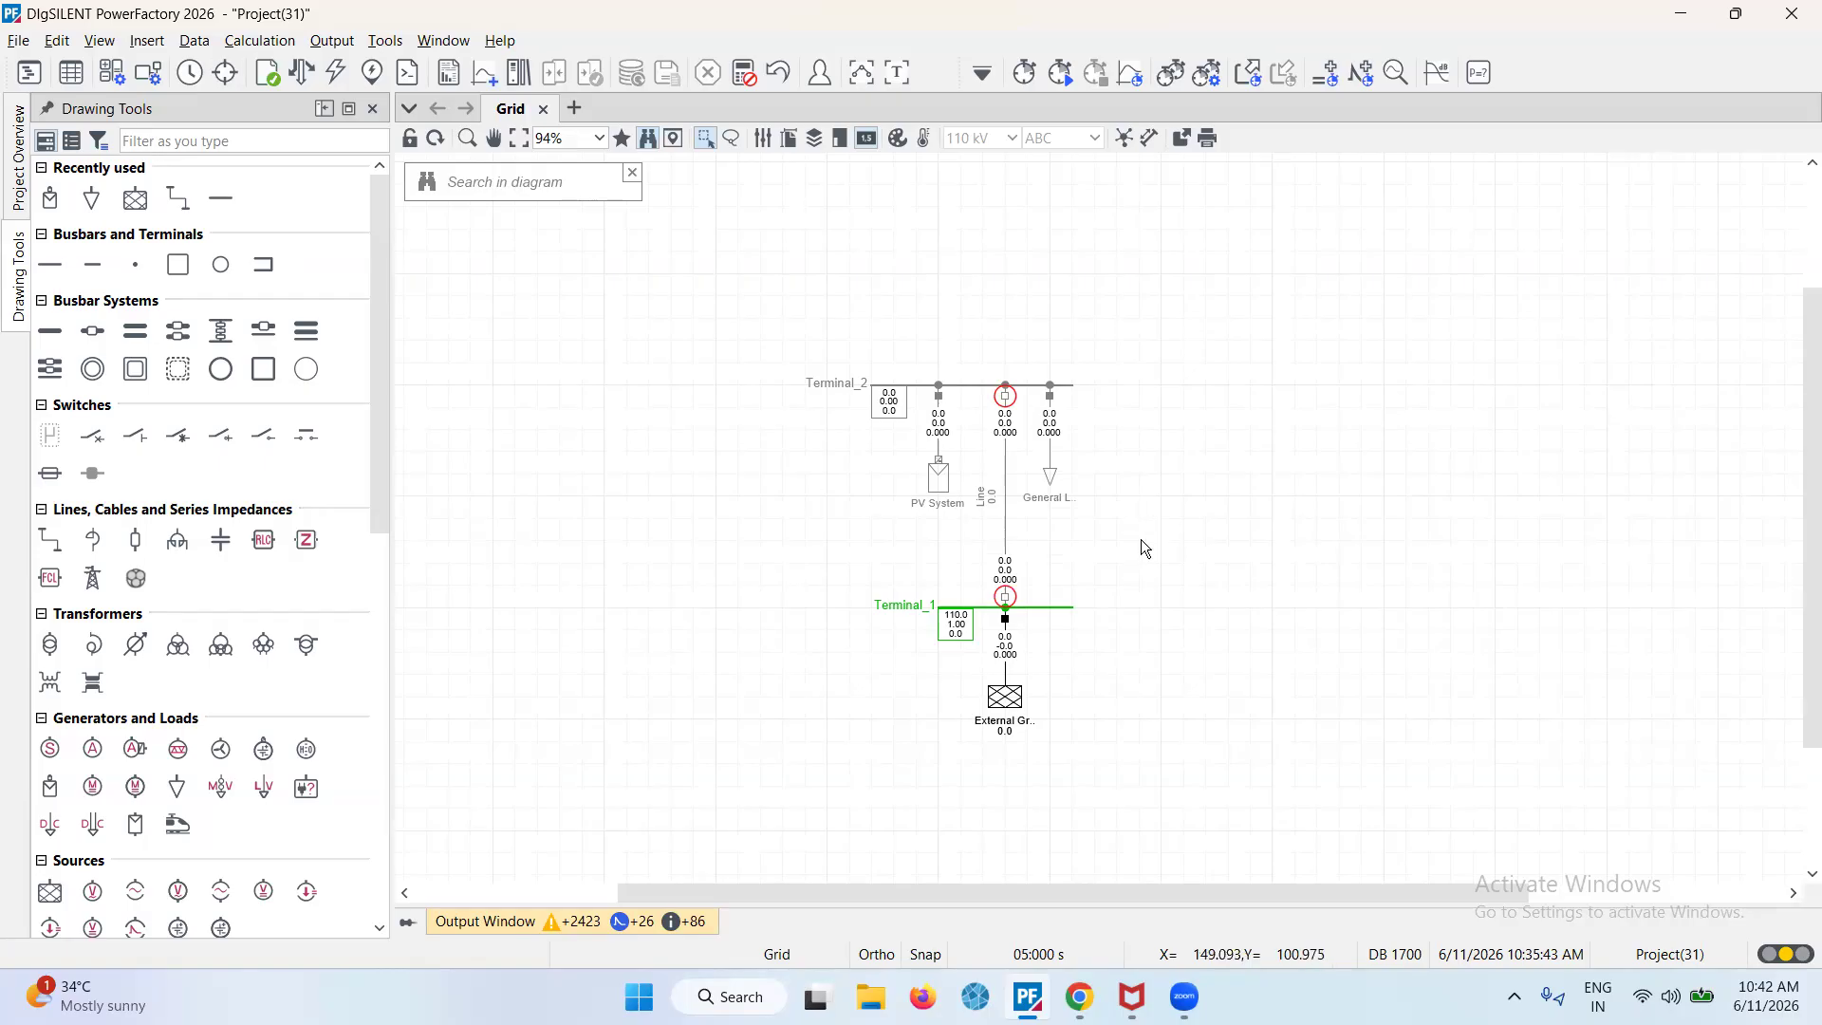
# Make the PV system a reference machine in its load flow settings
pyautogui.click(1006, 508)
pyautogui.click(992, 471)
pyautogui.click(939, 477)
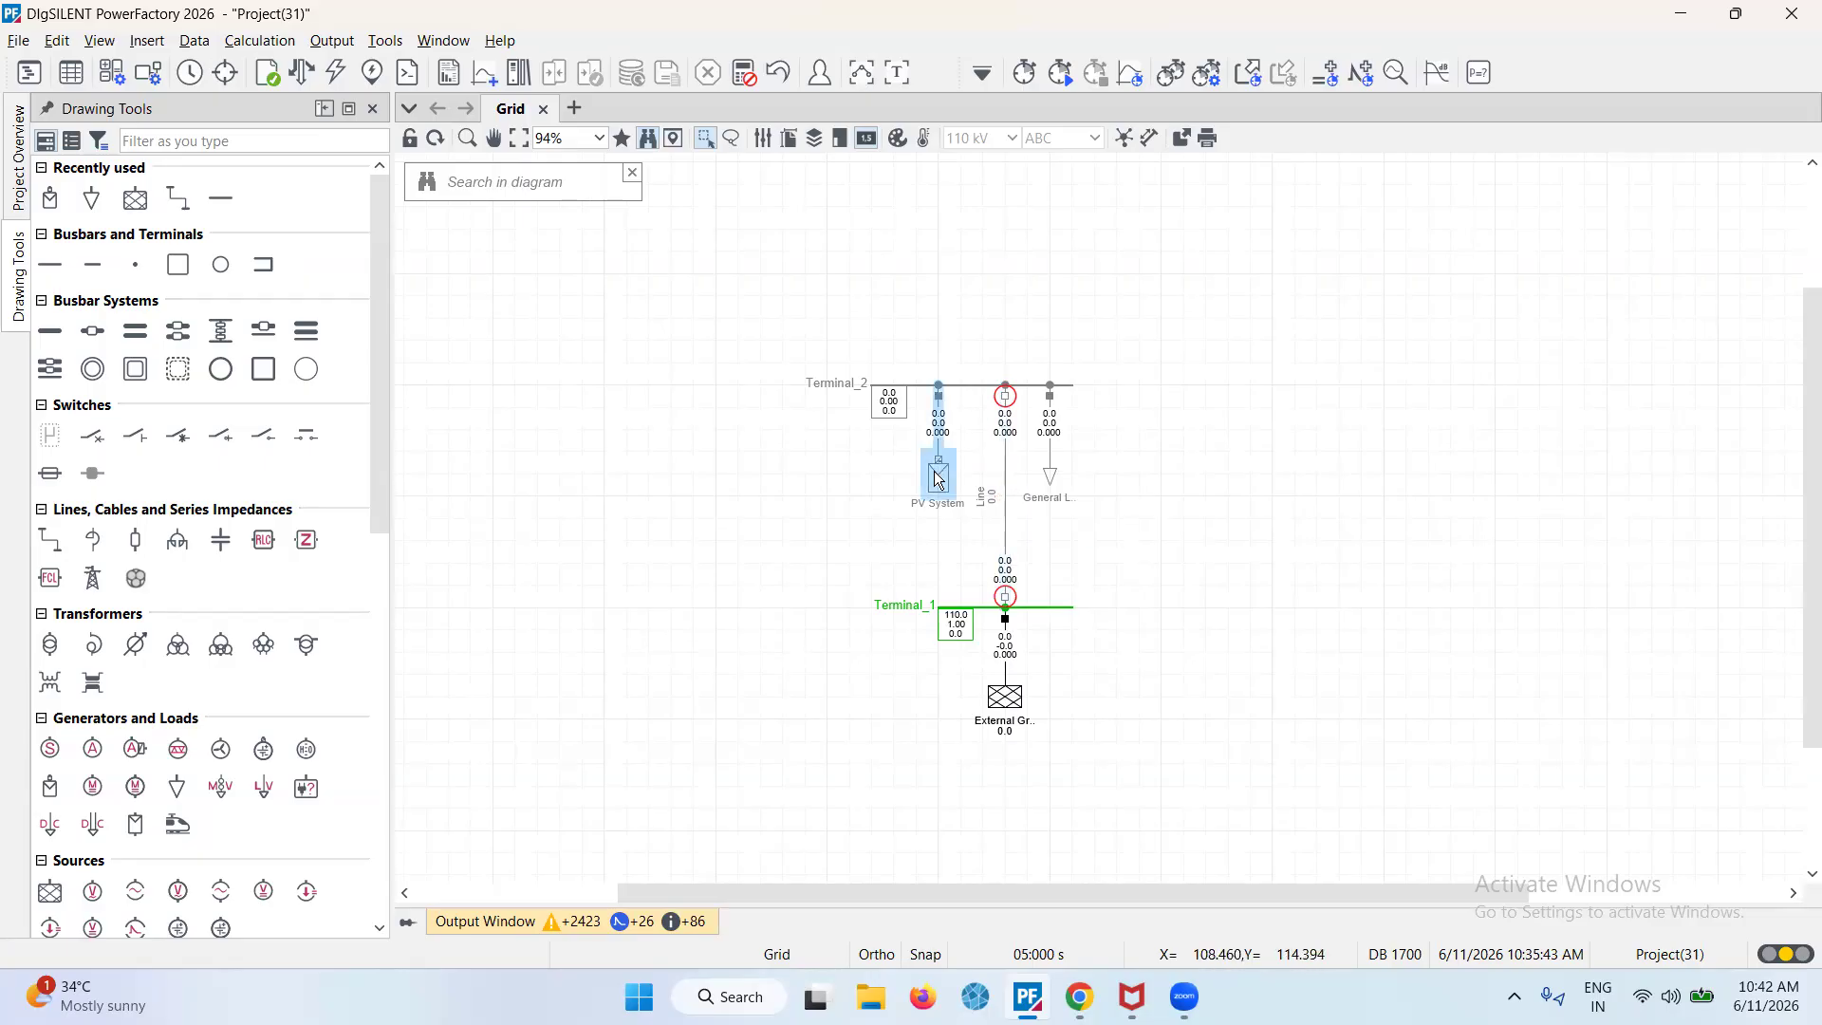
pyautogui.click(1410, 76)
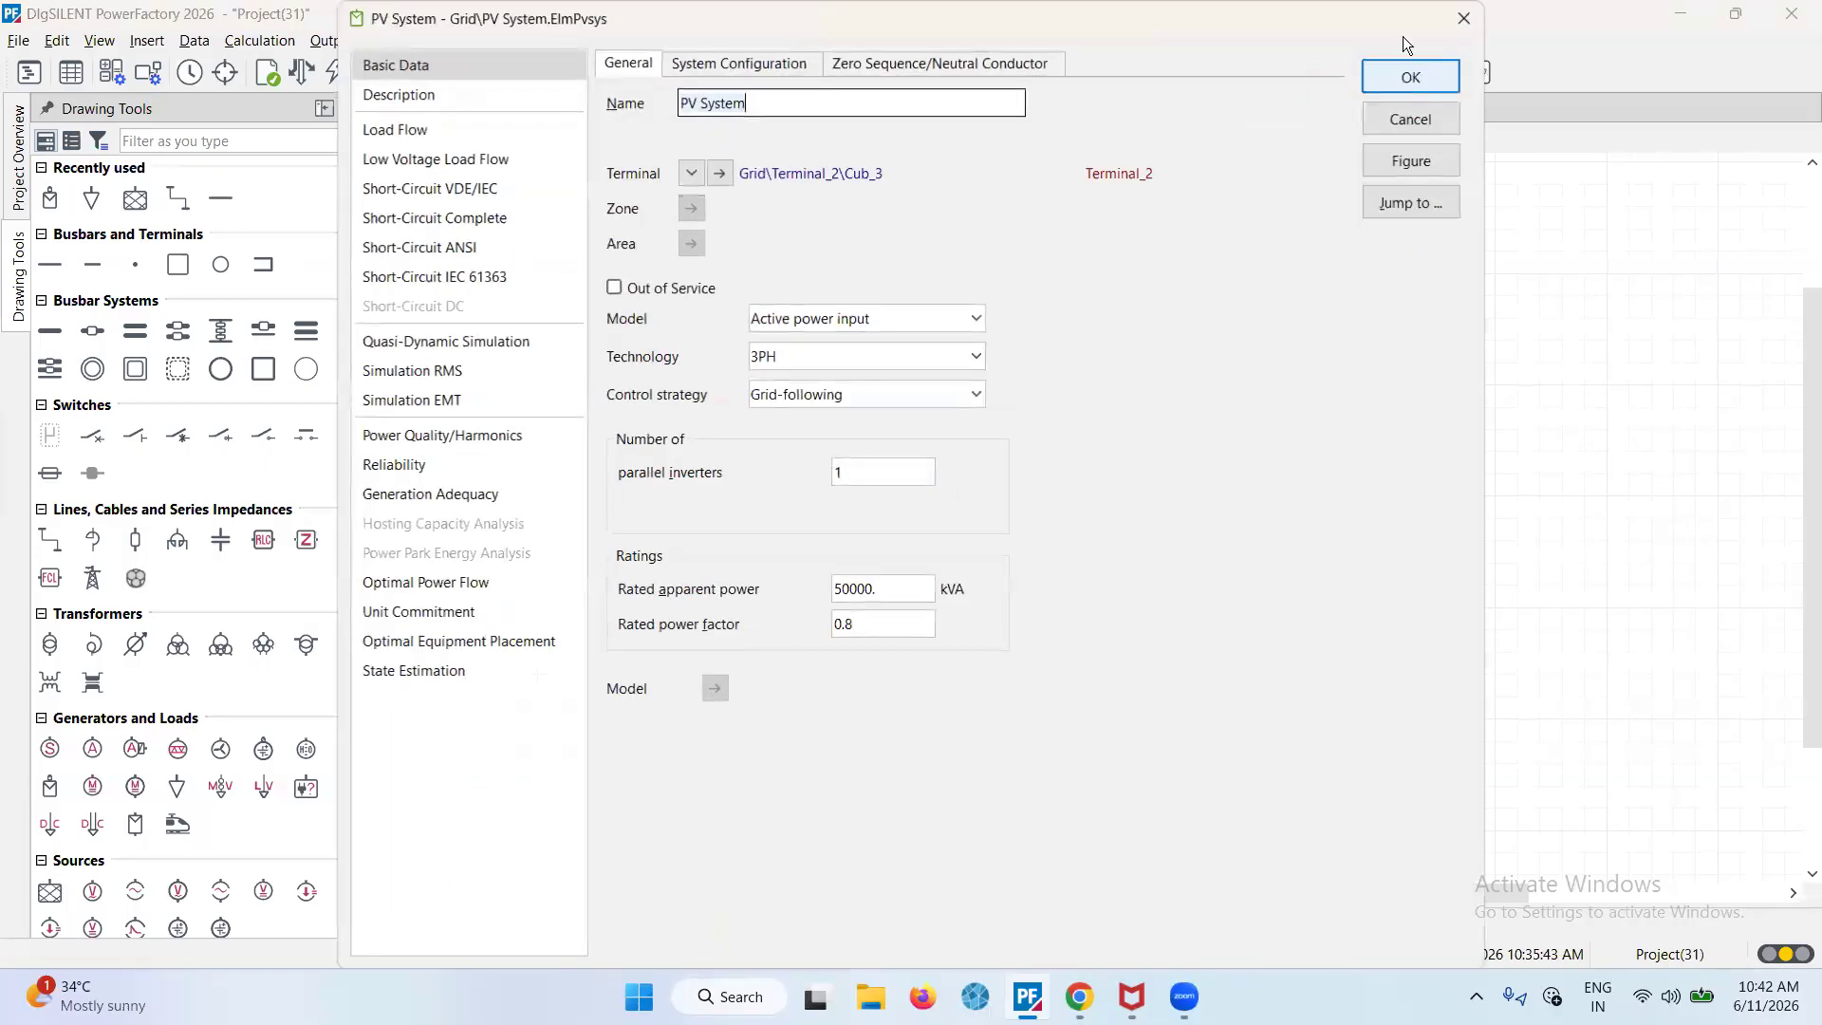
pyautogui.click(491, 114)
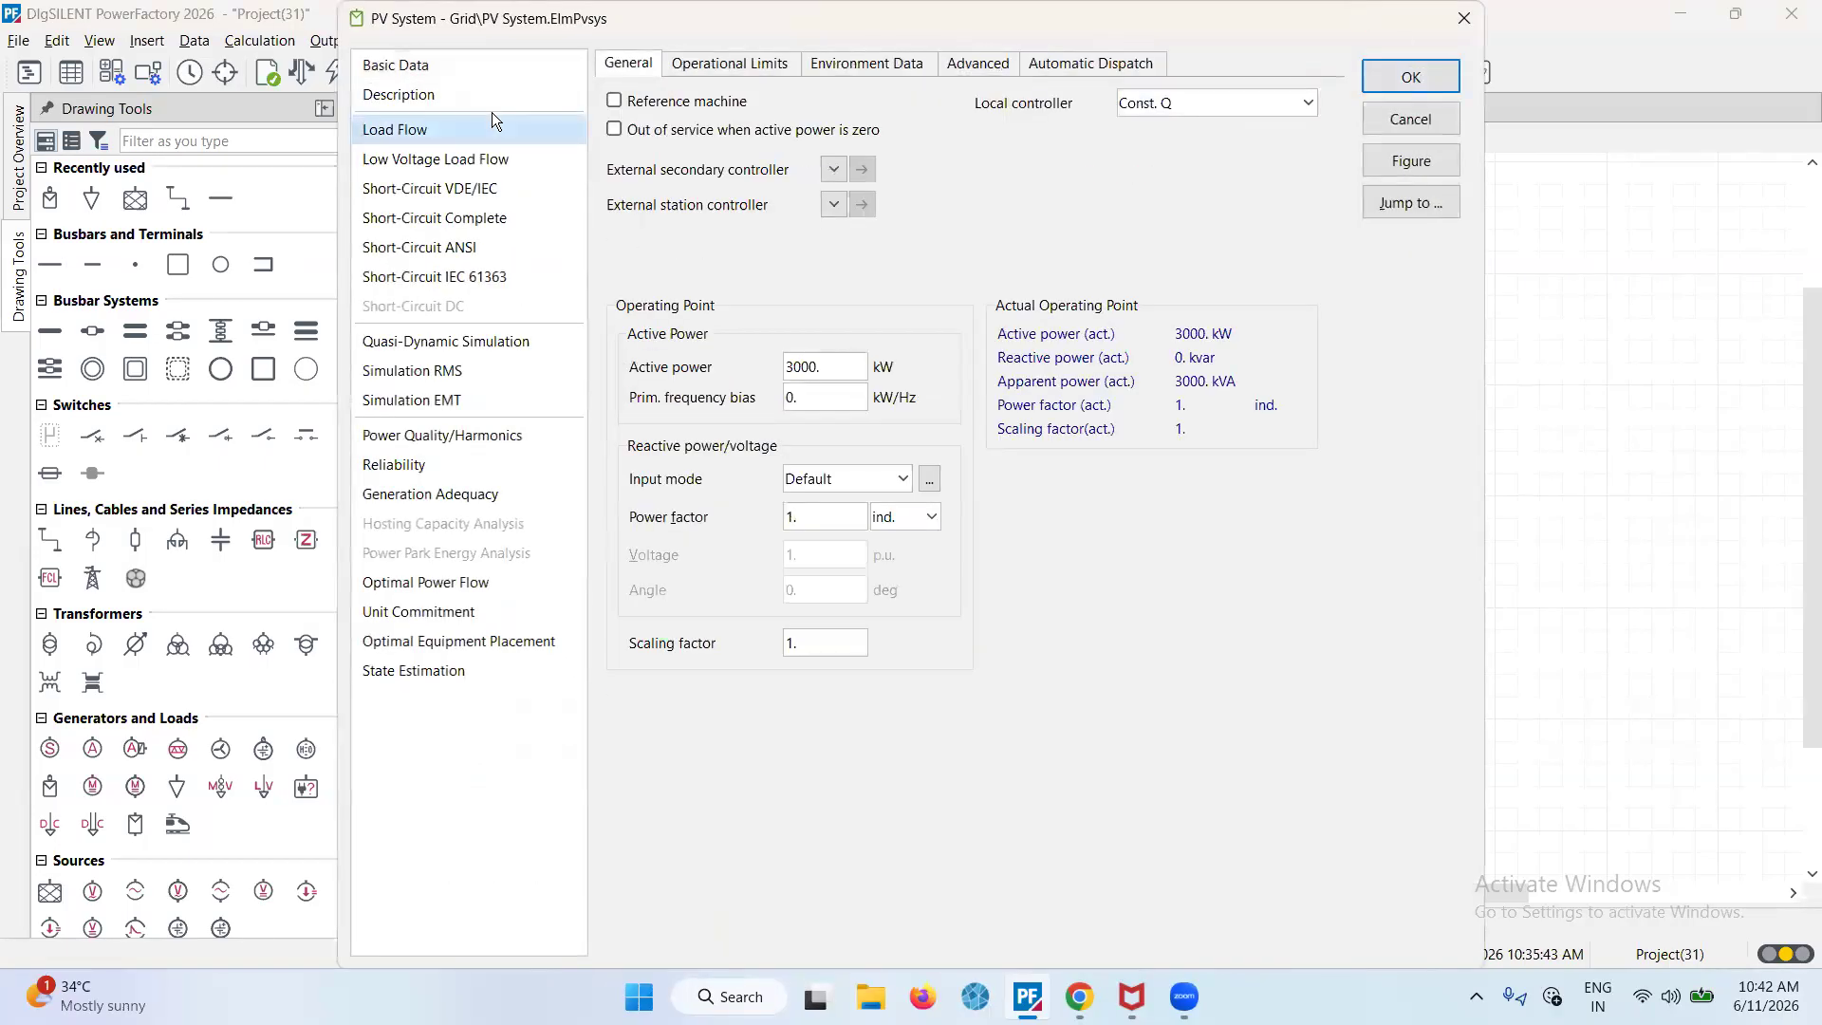
pyautogui.click(614, 103)
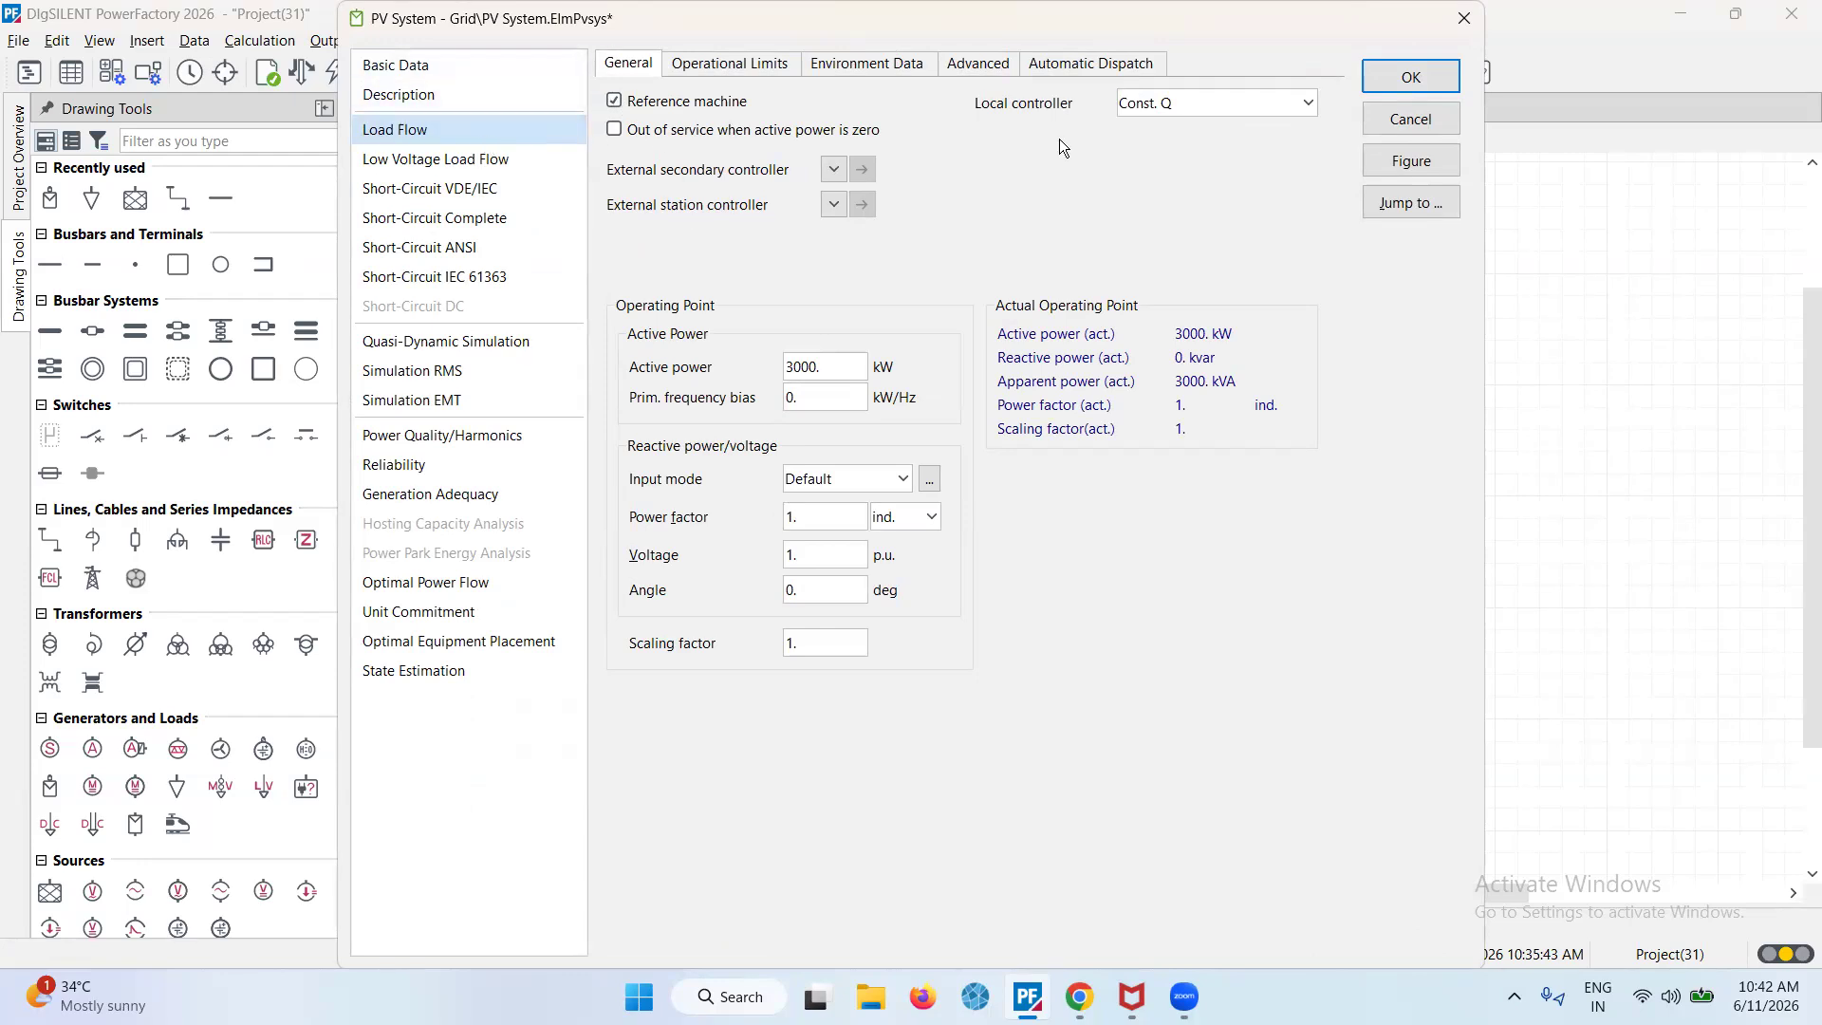
pyautogui.click(1406, 77)
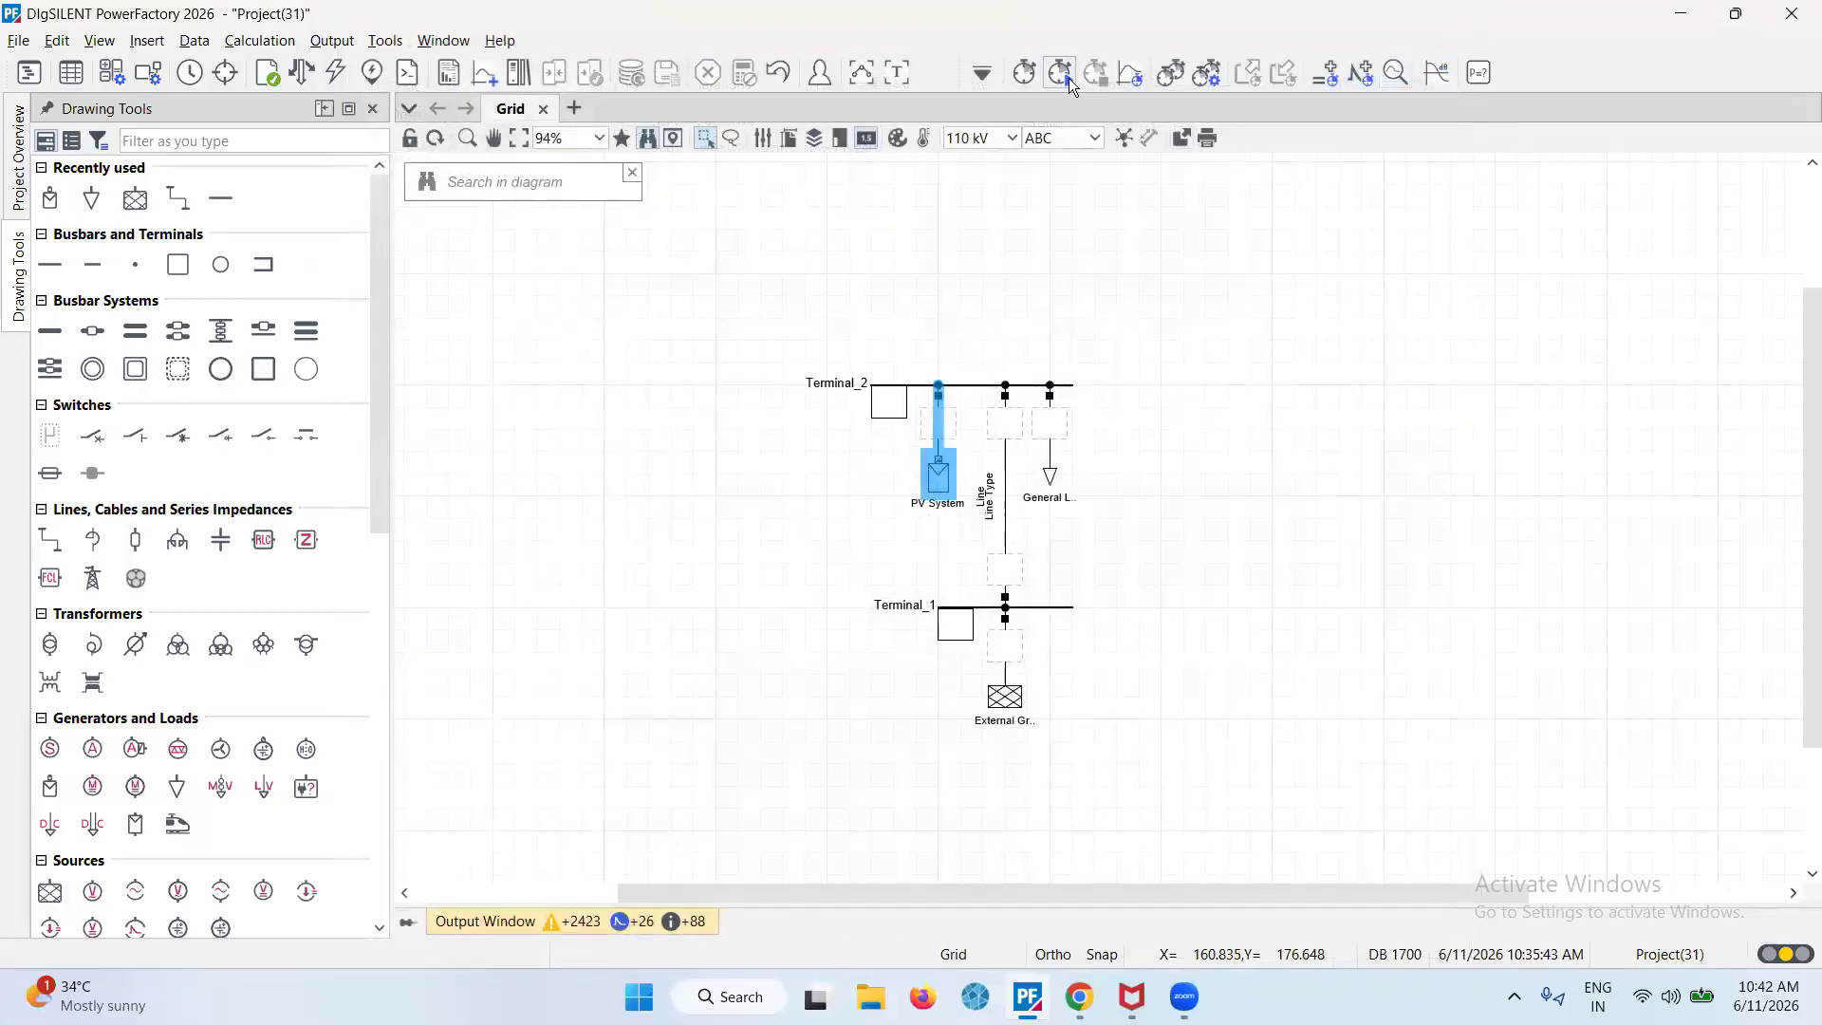
# Rerun the simulation with the PV system as reference machine and examine the PV system's power and current results
pyautogui.click(1069, 78)
pyautogui.click(1162, 210)
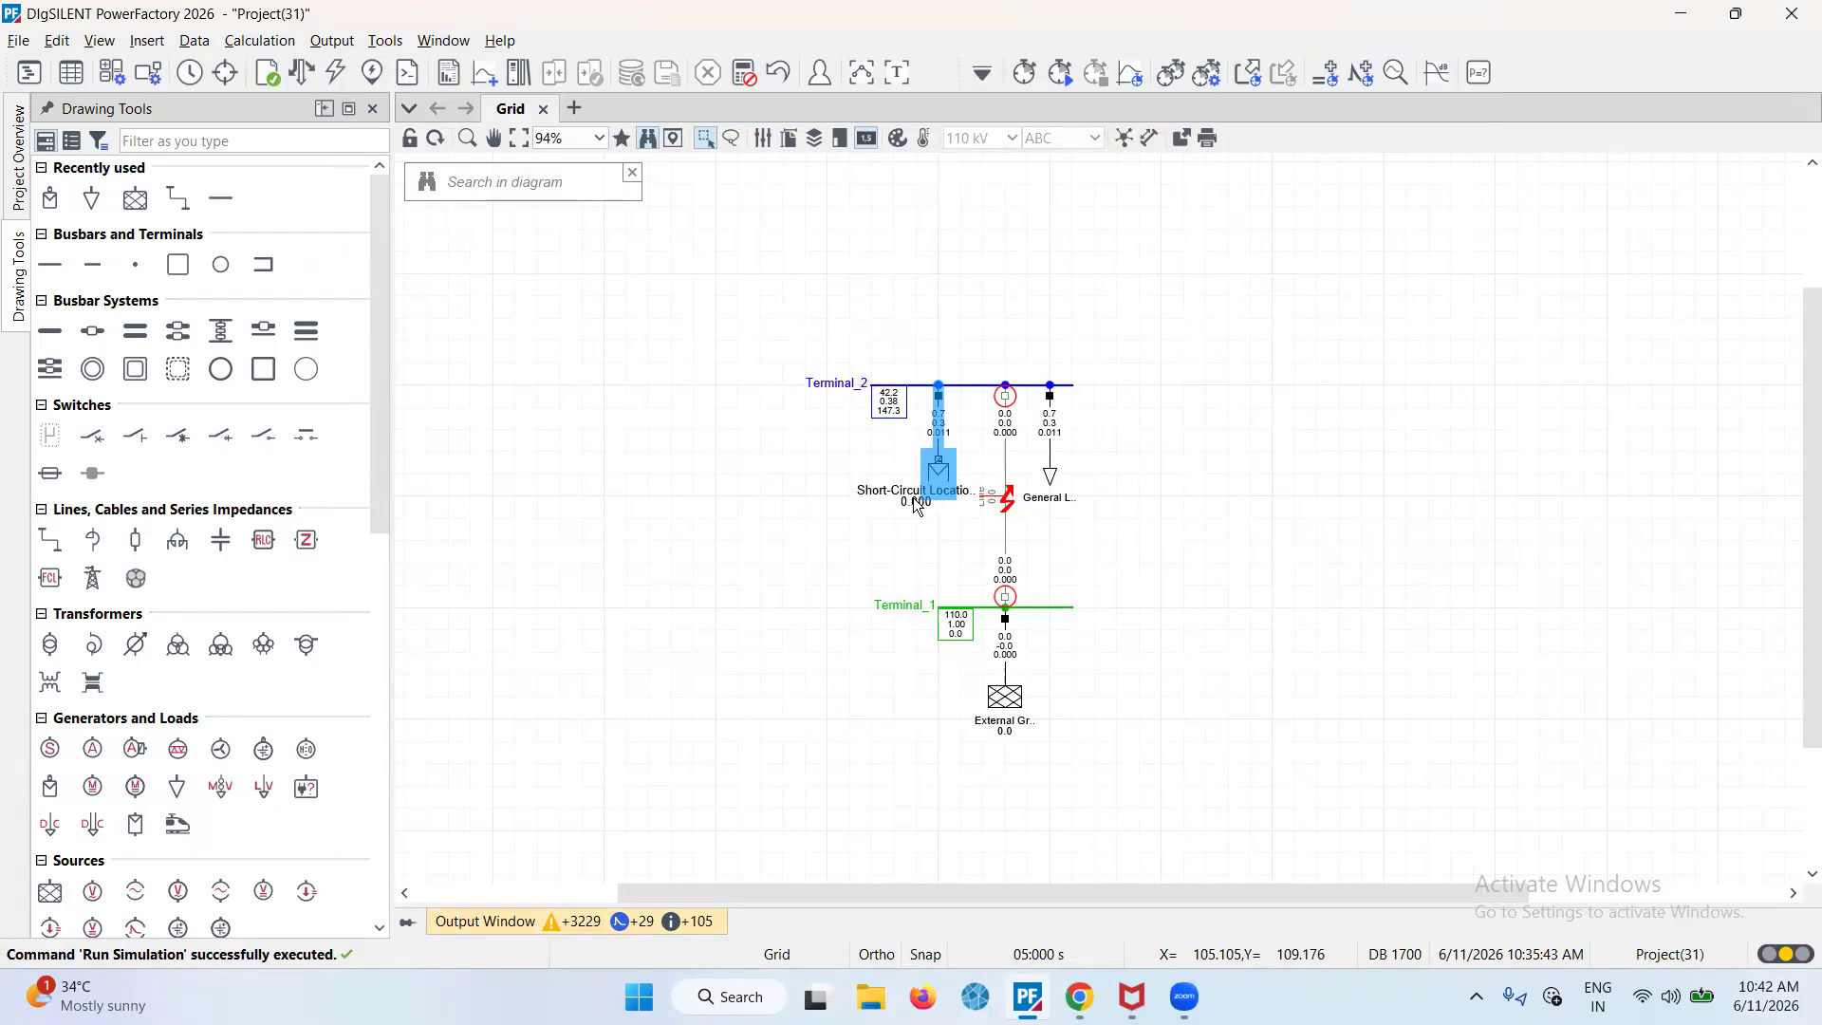
pyautogui.moveTo(917, 505)
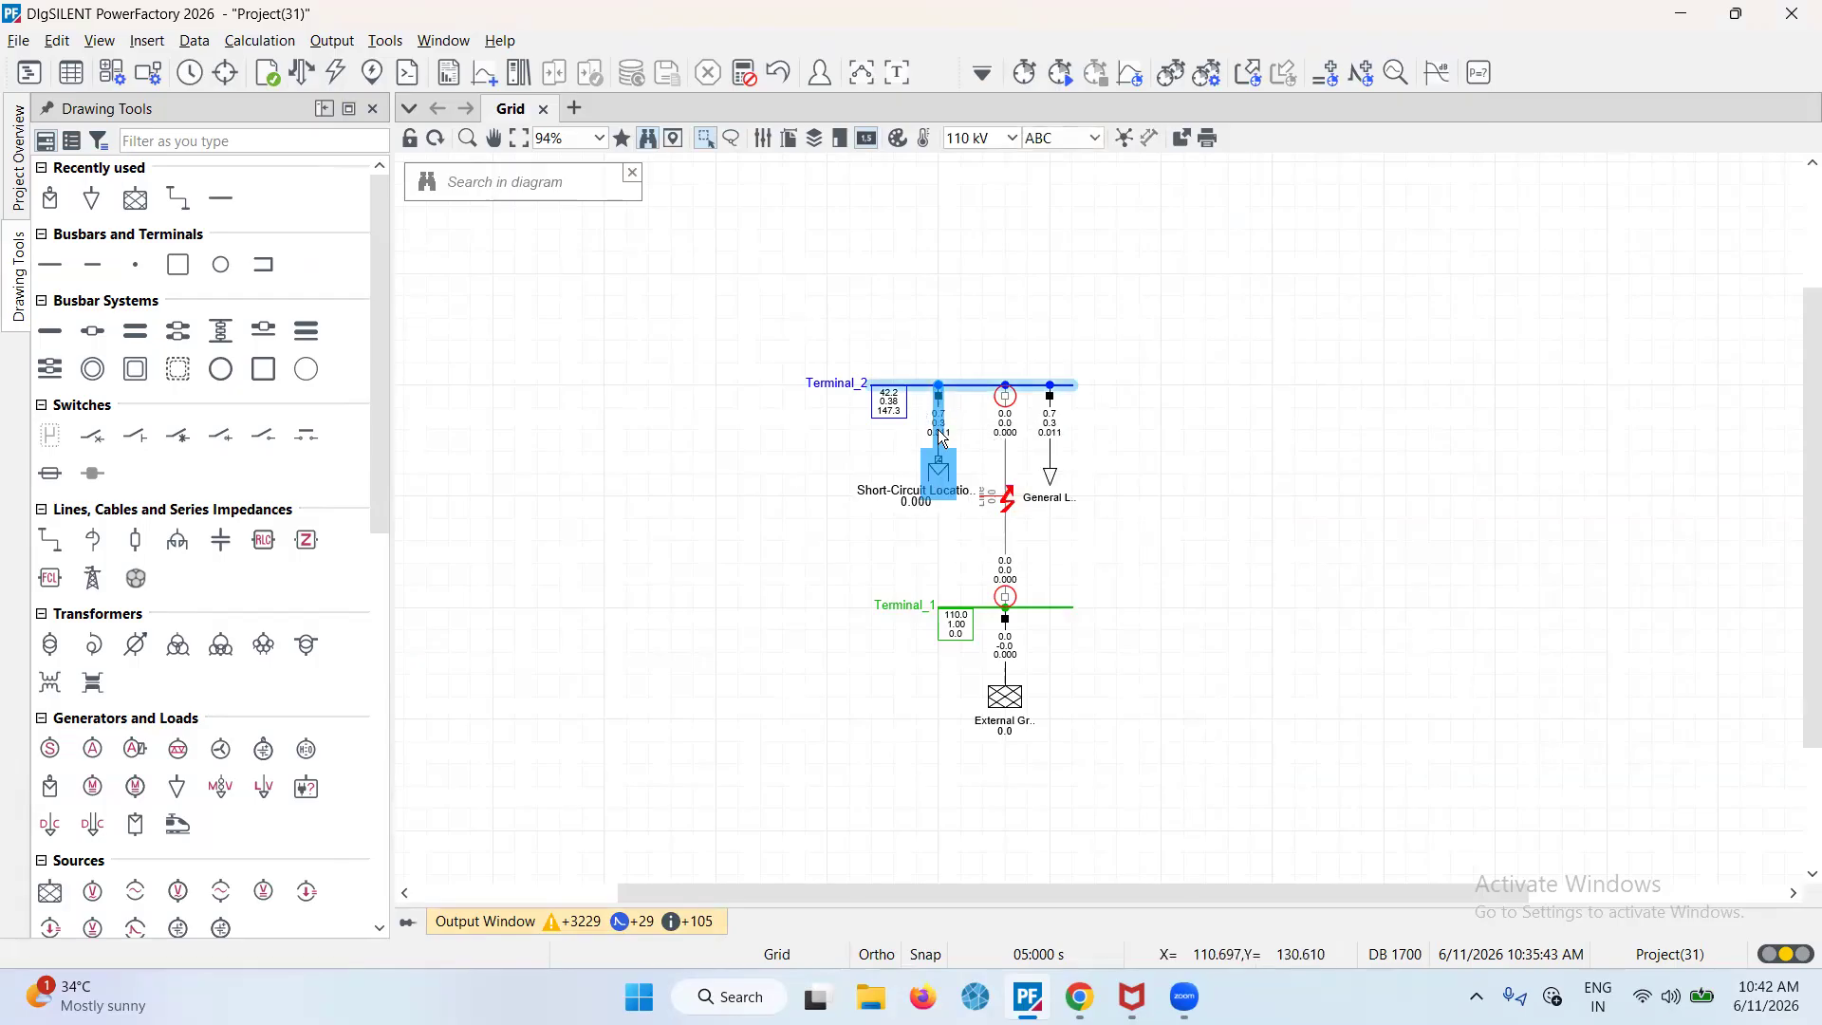
pyautogui.moveTo(945, 429)
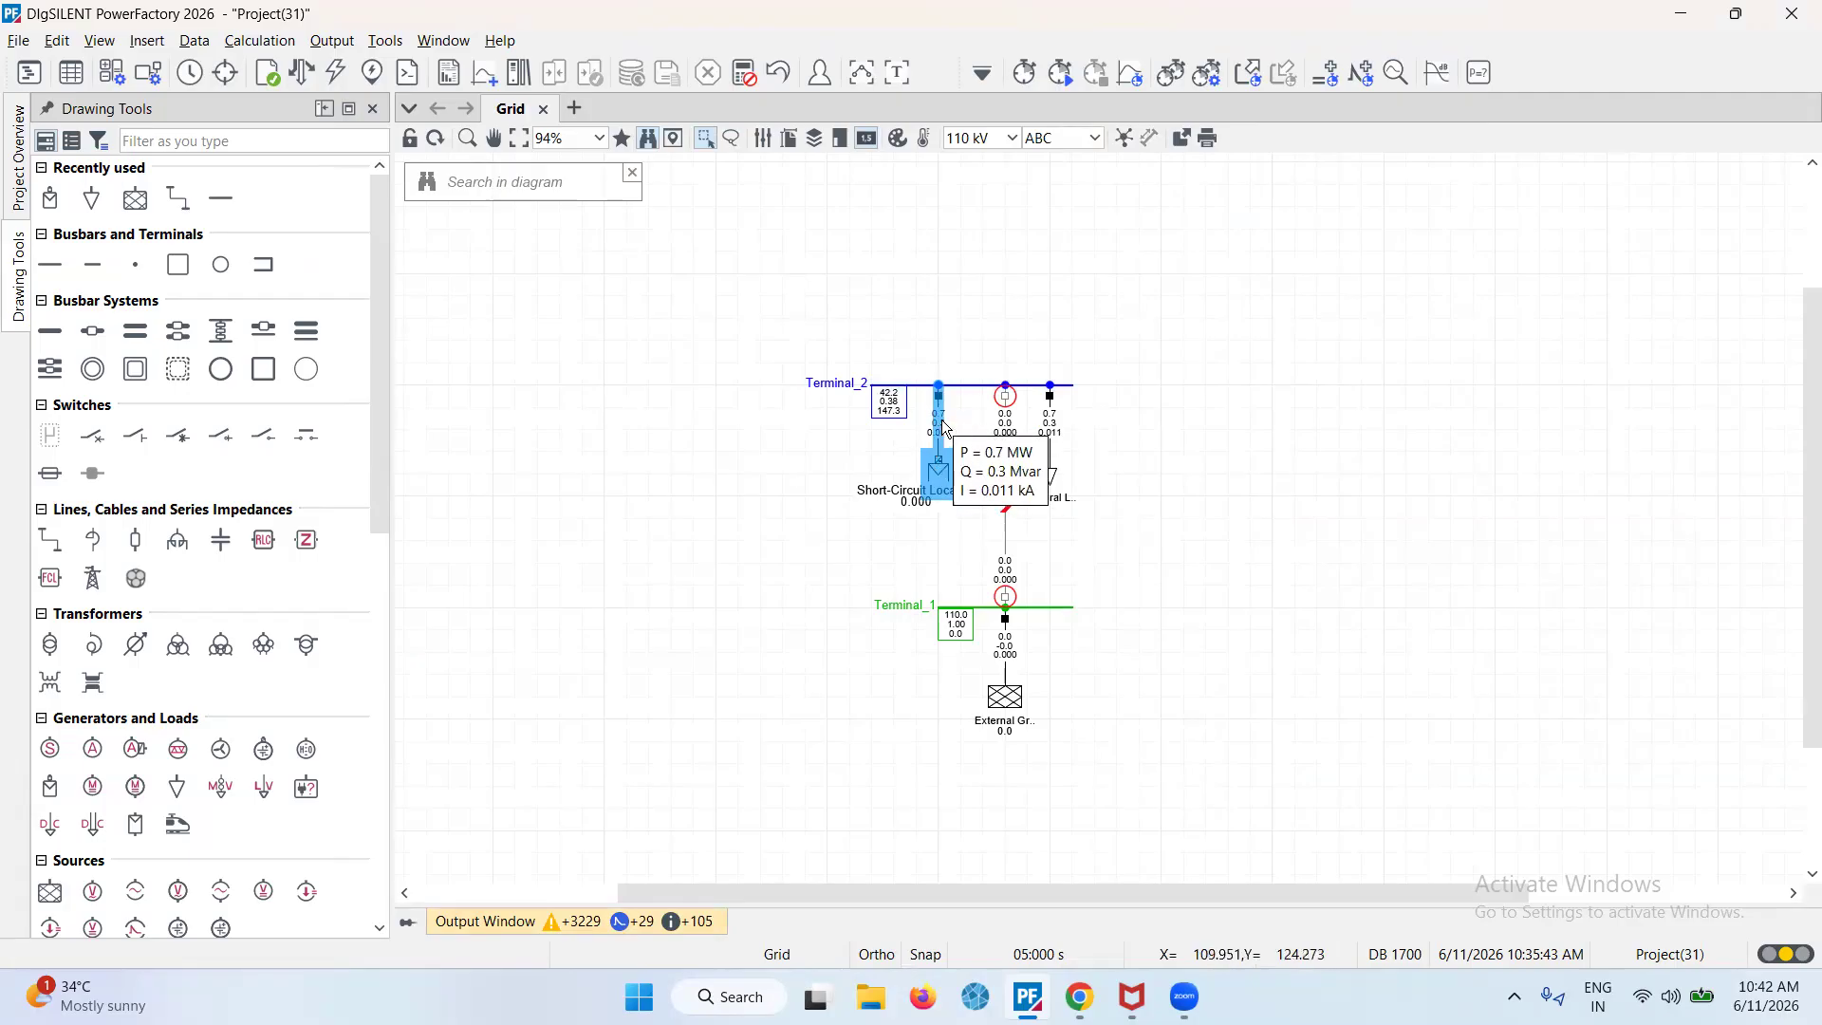